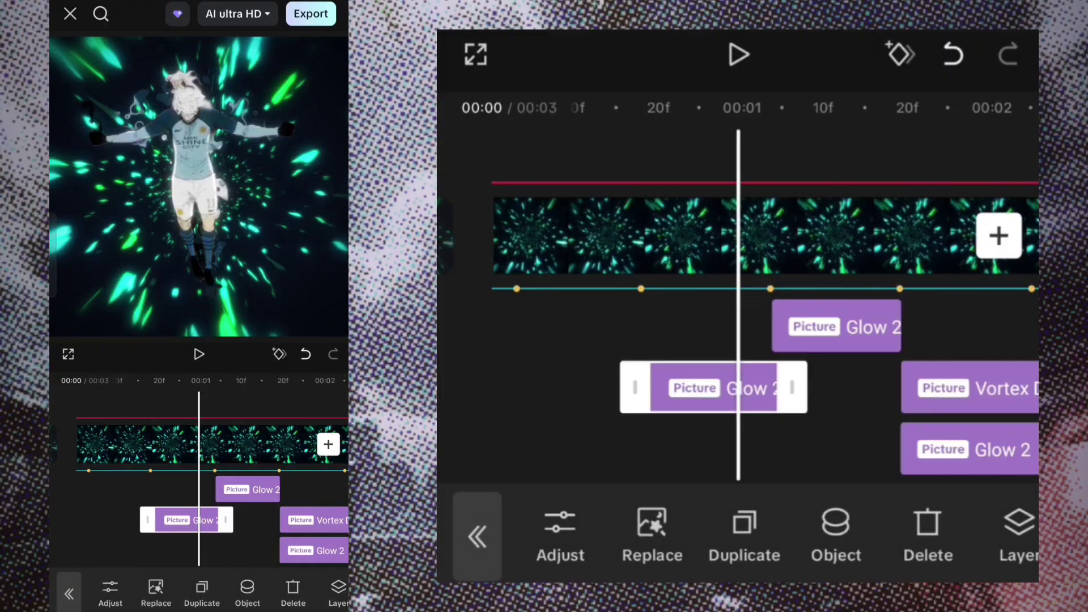
Raise the Glow 2 effect's glow strength to 52, adjust its size, and move the playhead to 1 s
left_click(909, 395)
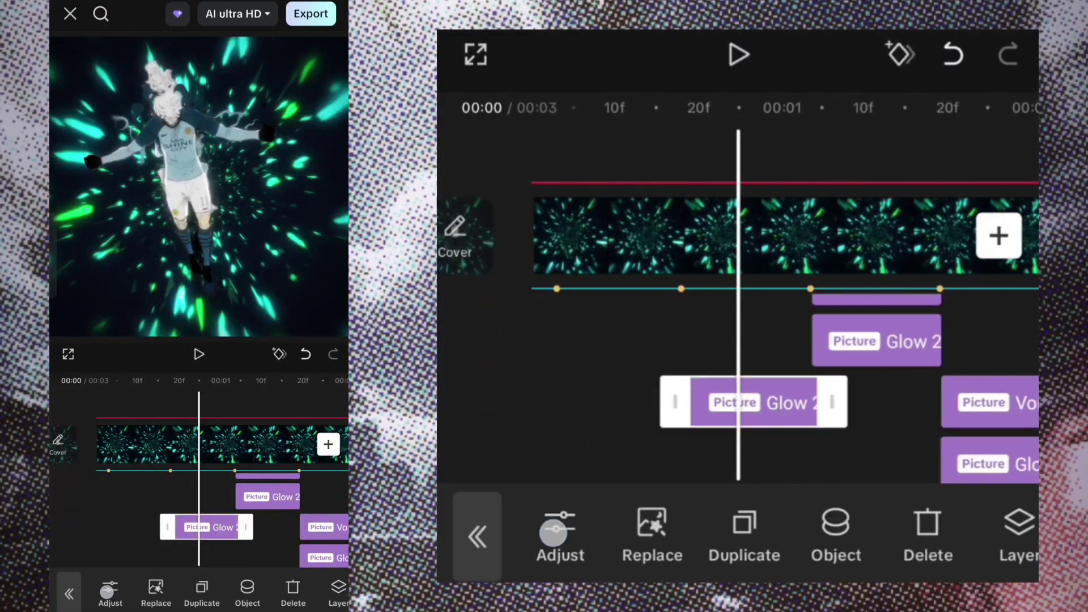
left_click(553, 533)
left_click_drag(692, 379, 780, 380)
left_click_drag(575, 448, 609, 486)
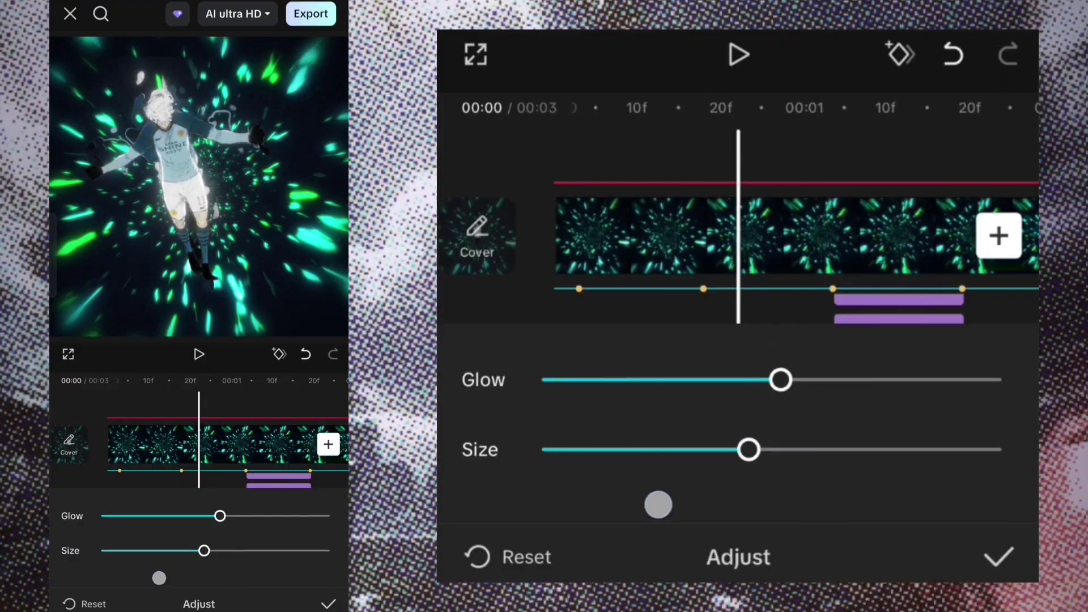
left_click(999, 557)
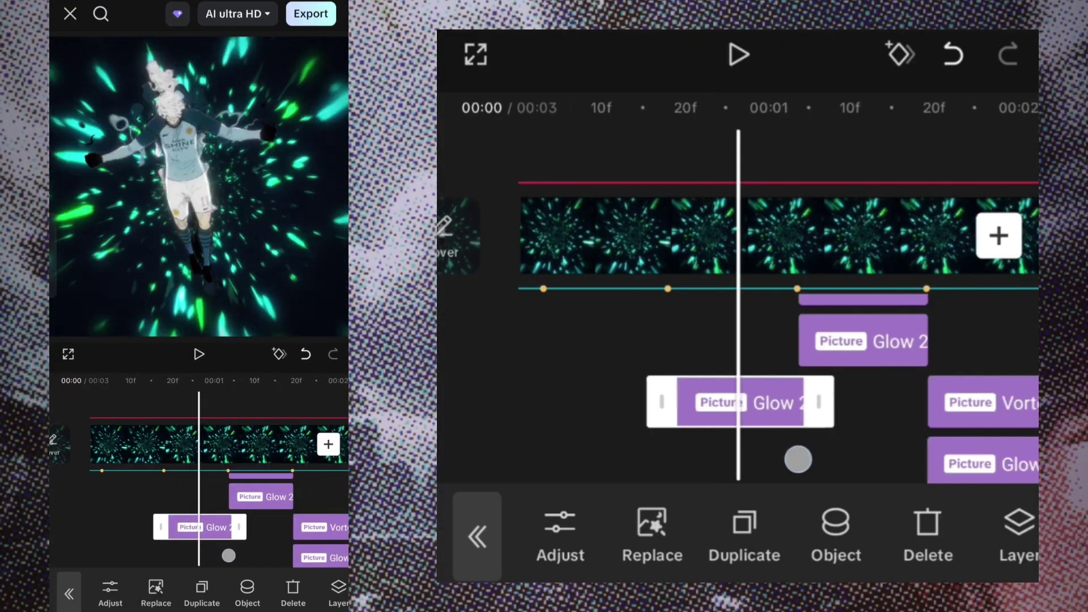
left_click_drag(797, 457, 881, 412)
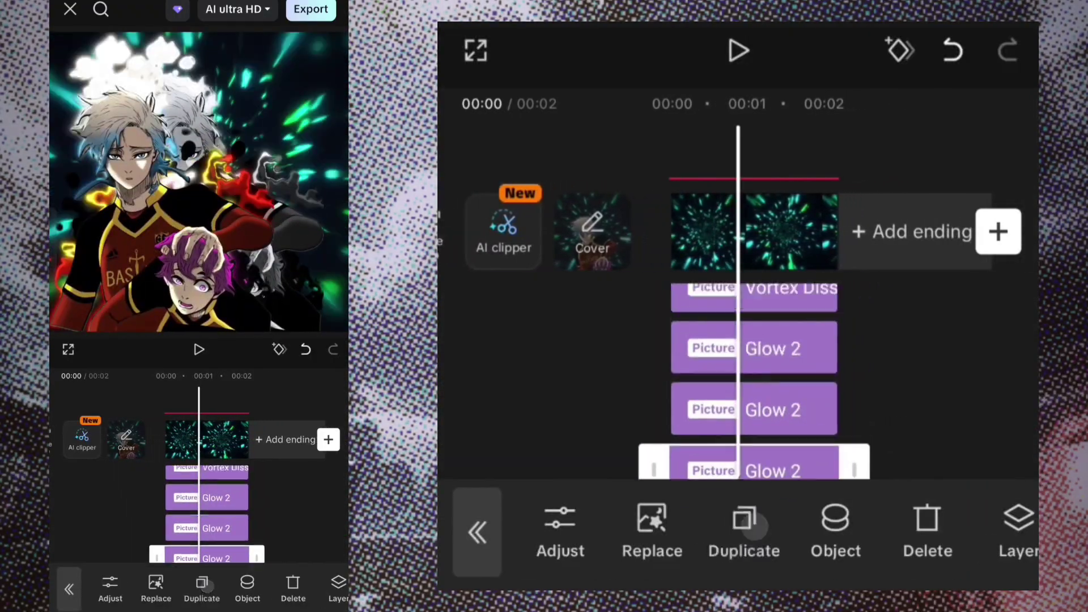
Search video effects for 'negetive blue' and add the Blue Negative effect
left_click_drag(850, 383, 697, 445)
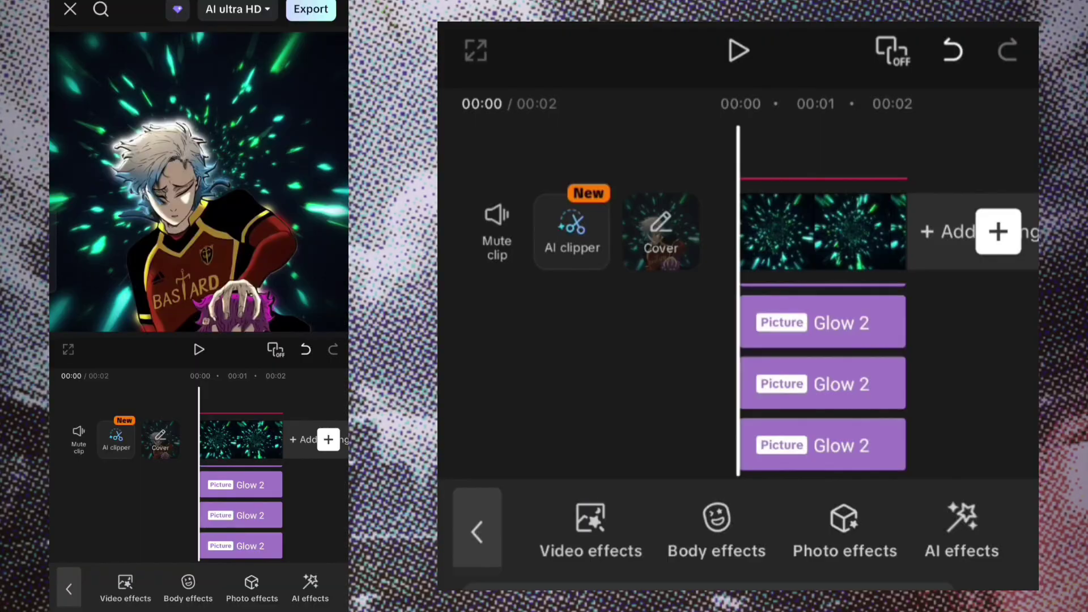
left_click(591, 527)
type("negeti")
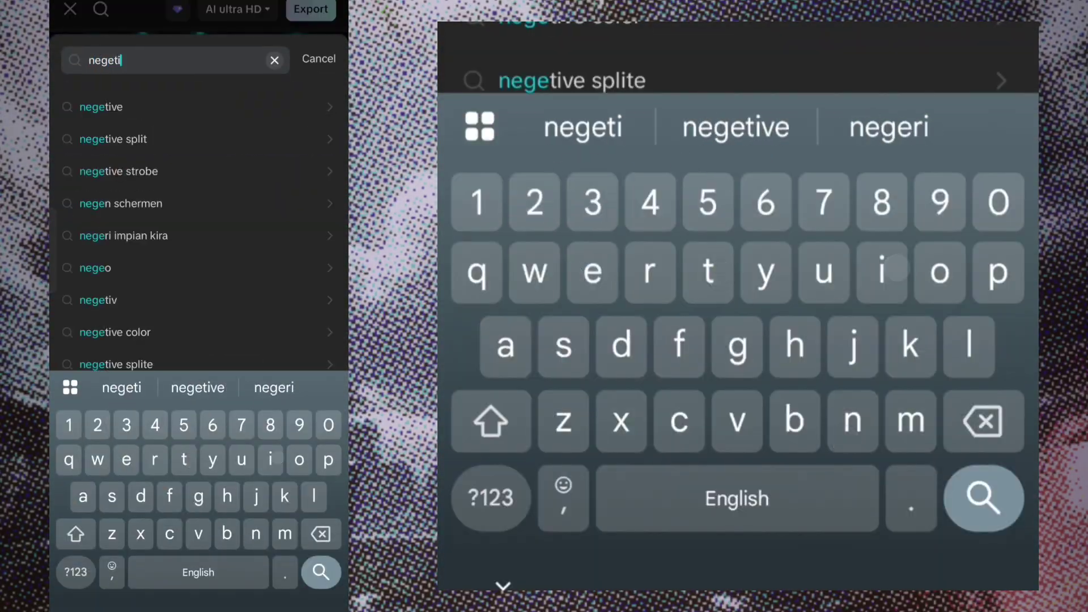
type("ve blue")
key("Return")
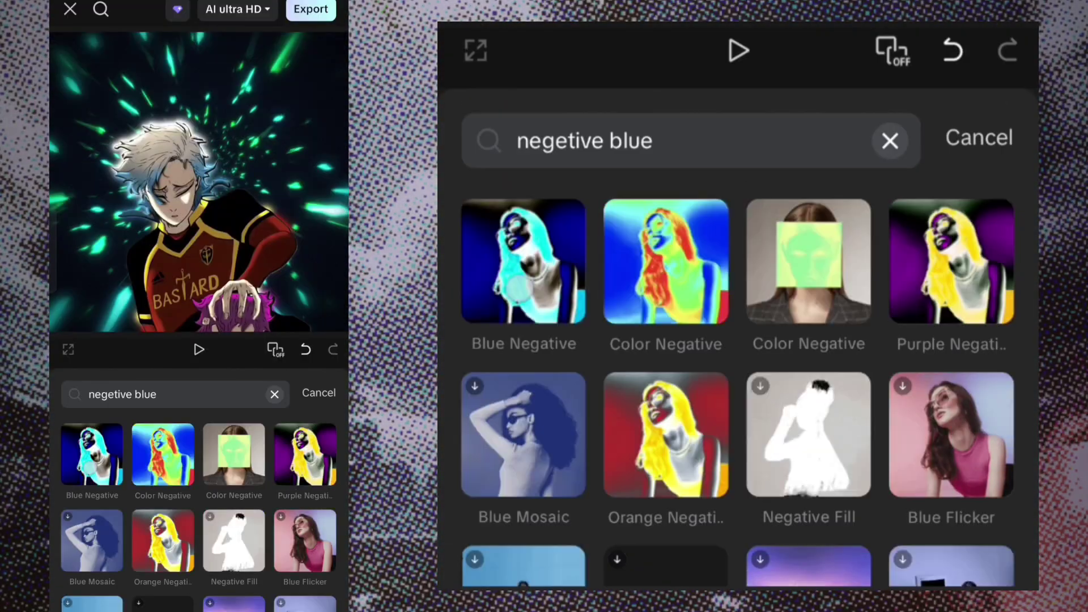
left_click(523, 260)
left_click(994, 137)
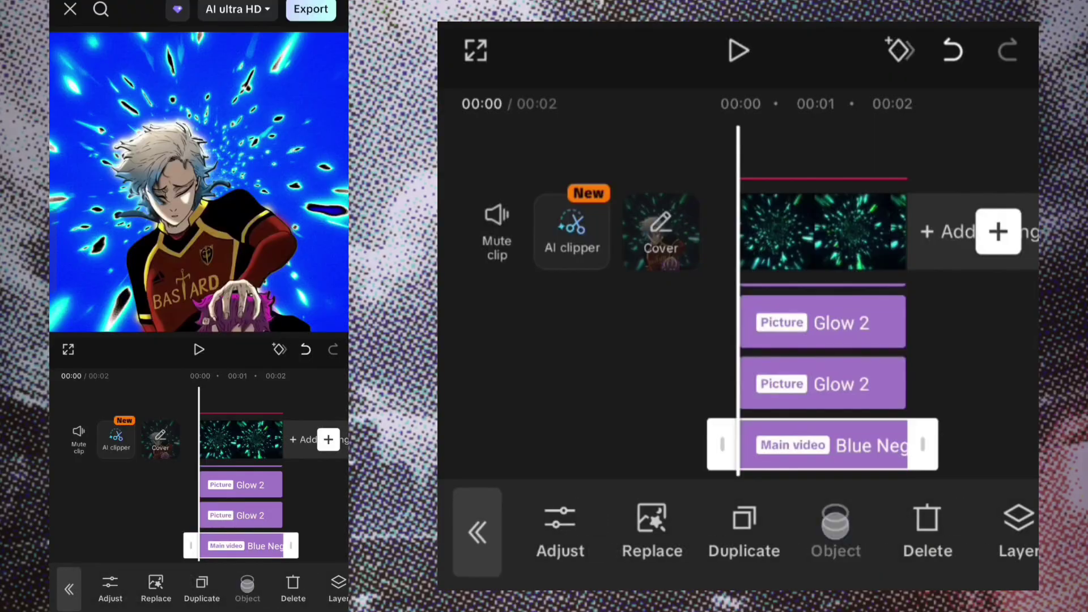
Target Blue Negative at the first overlay picture and confirm its speed and colour settings
left_click(835, 530)
left_click(754, 389)
left_click(995, 551)
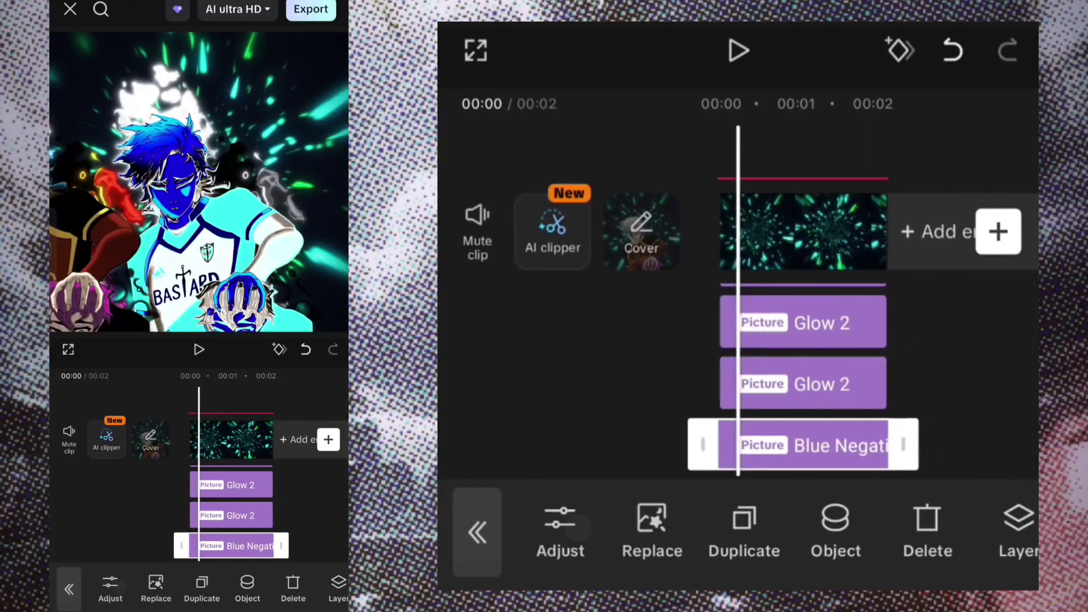
left_click(560, 533)
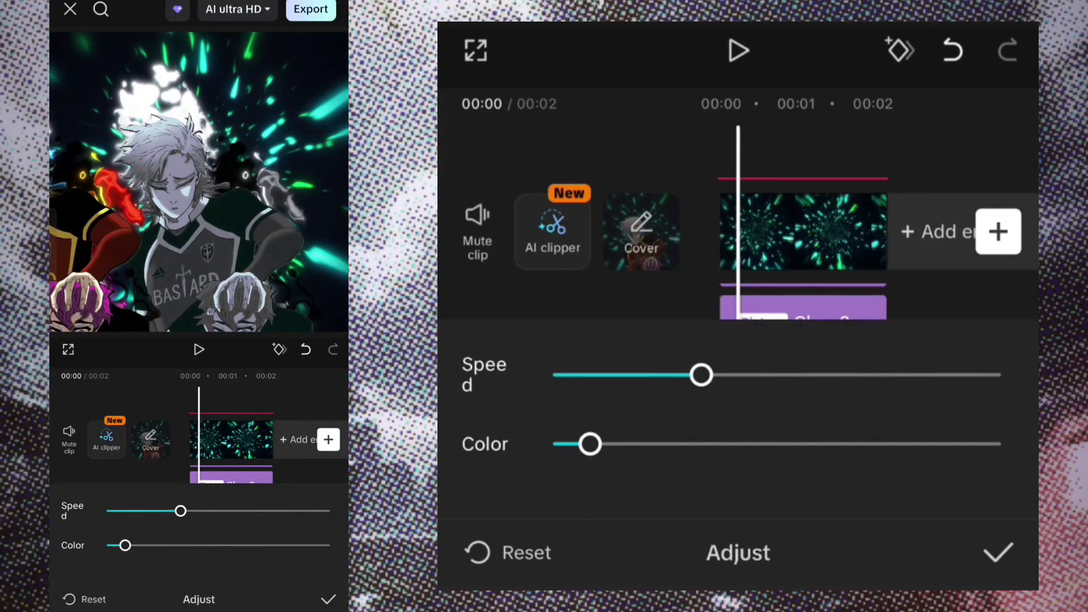
left_click(997, 553)
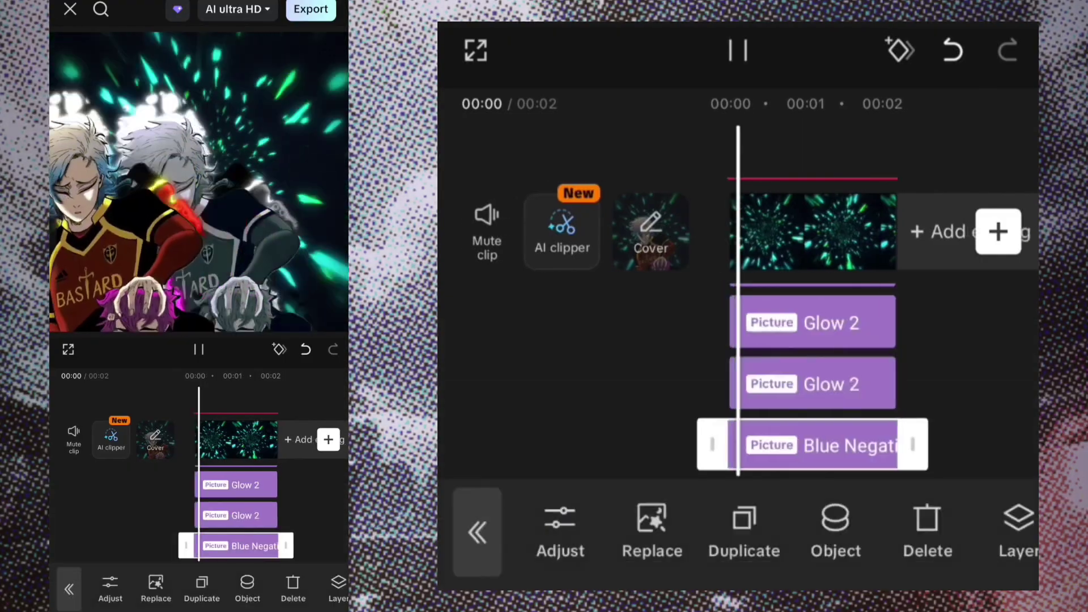
left_click(961, 369)
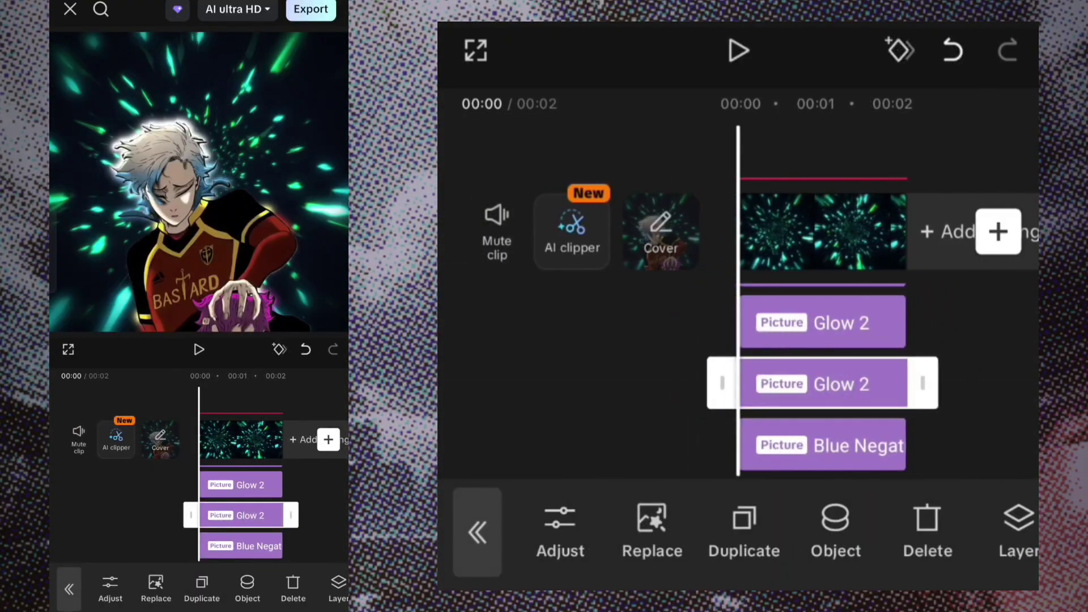
Point the middle Glow 2 effect at the last overlay picture
left_click(822, 445)
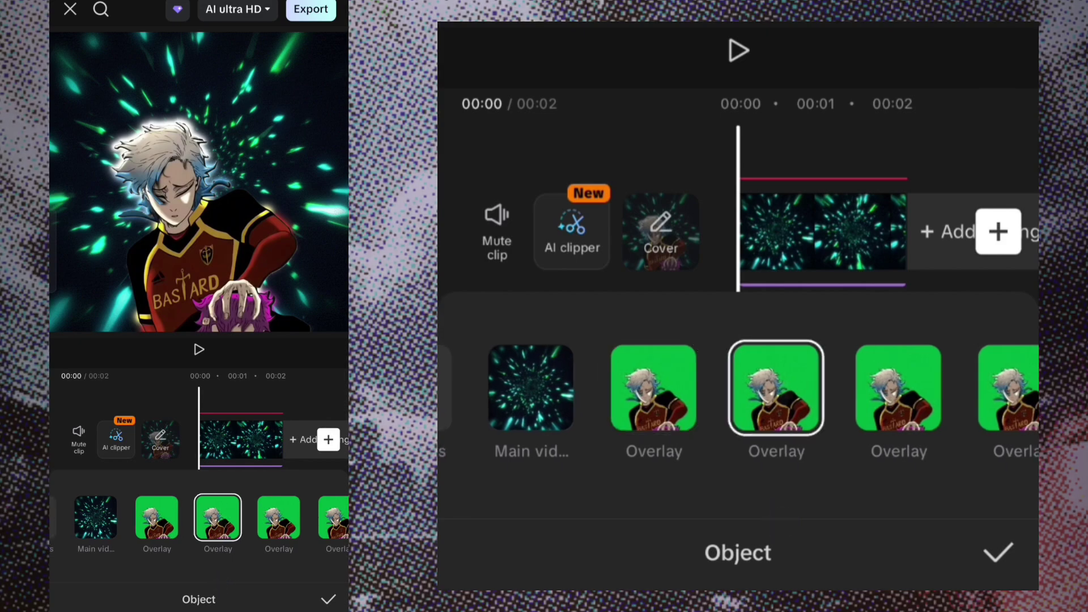
left_click(999, 553)
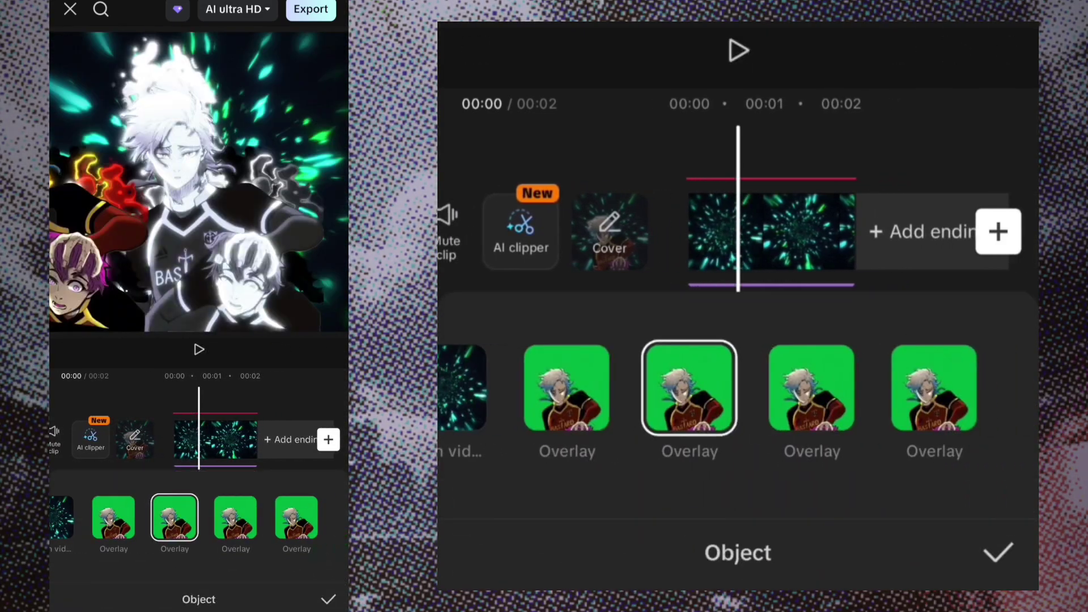
left_click(812, 389)
left_click(933, 388)
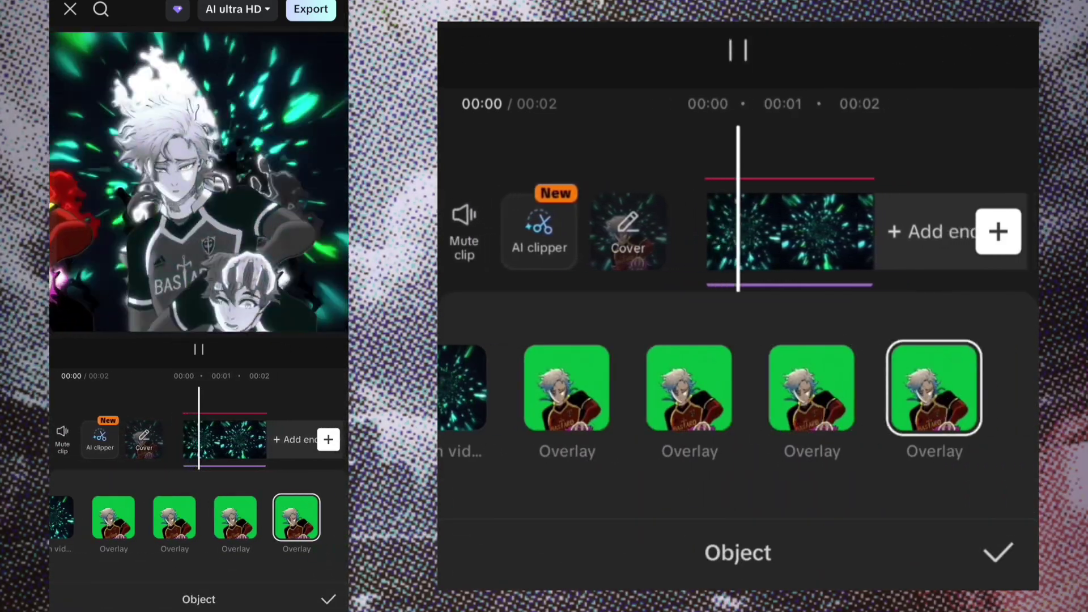
left_click(998, 553)
Set this Glow 2's glow strength to 71 and preview the edit
left_click_drag(998, 354, 935, 376)
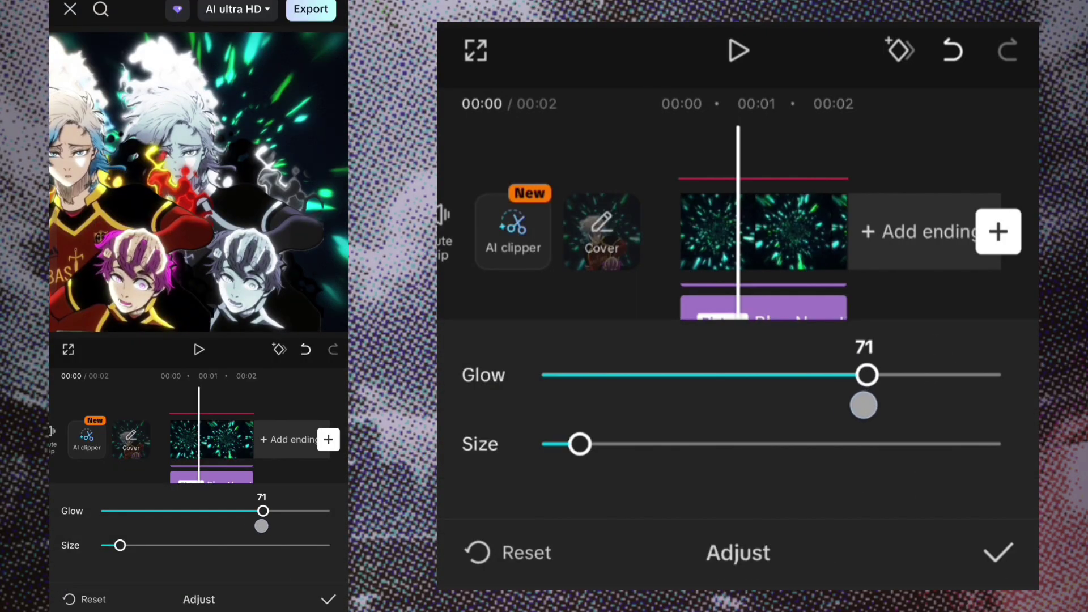
left_click(984, 560)
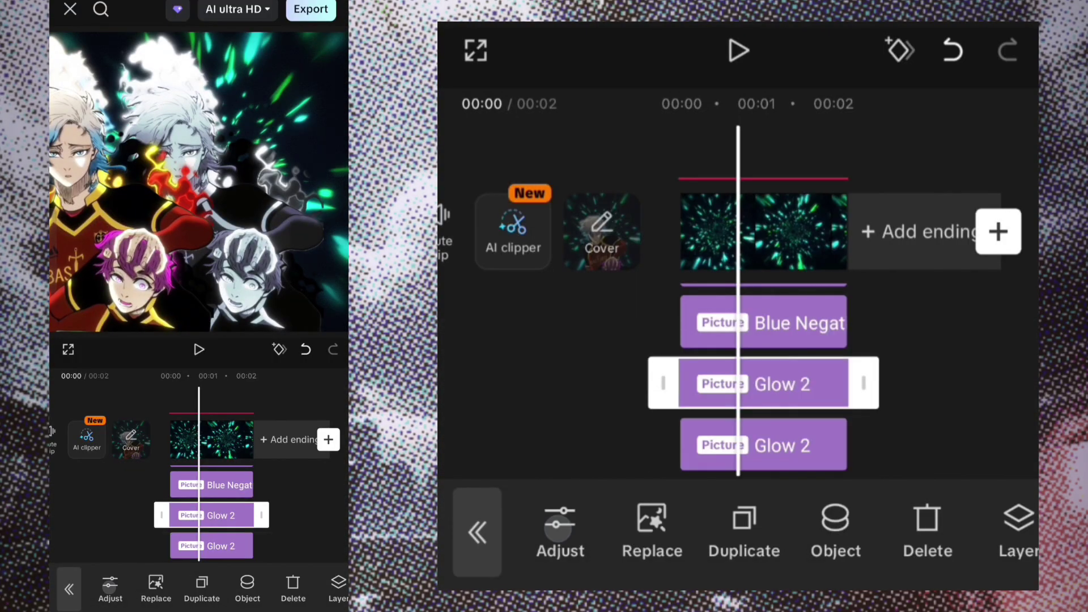
left_click(560, 527)
left_click(998, 552)
left_click(738, 51)
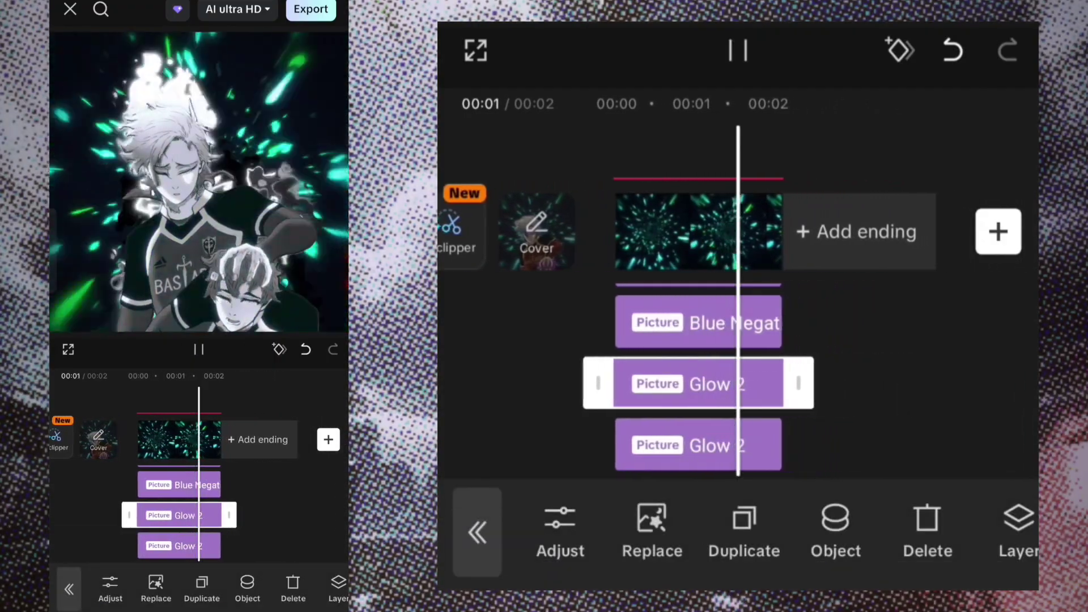
left_click(559, 527)
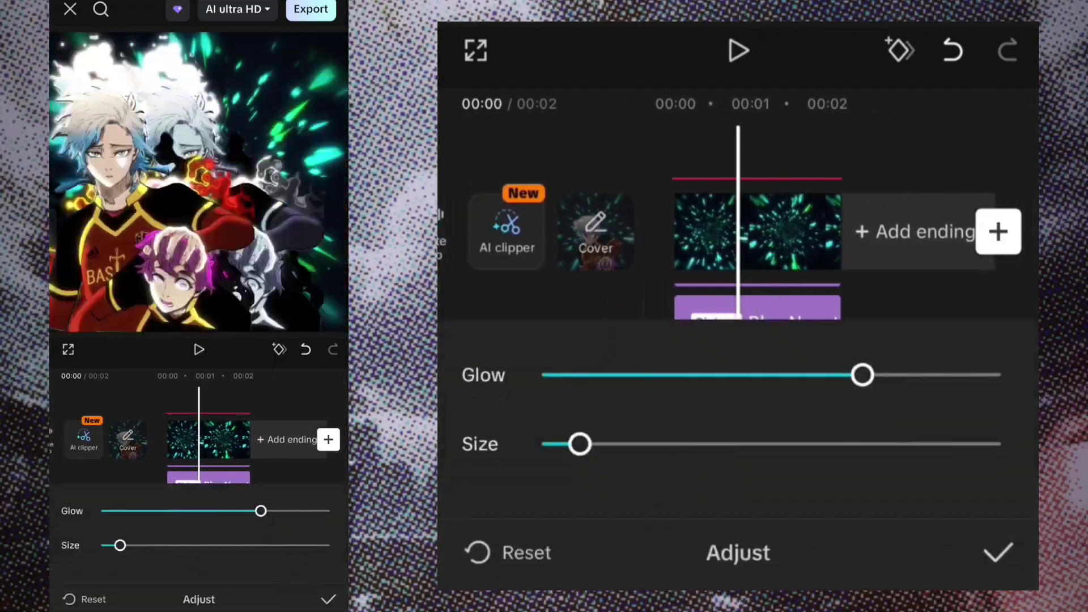
left_click(997, 553)
Check the bottom Glow 2's glow settings and preview the updated glows
left_click(777, 445)
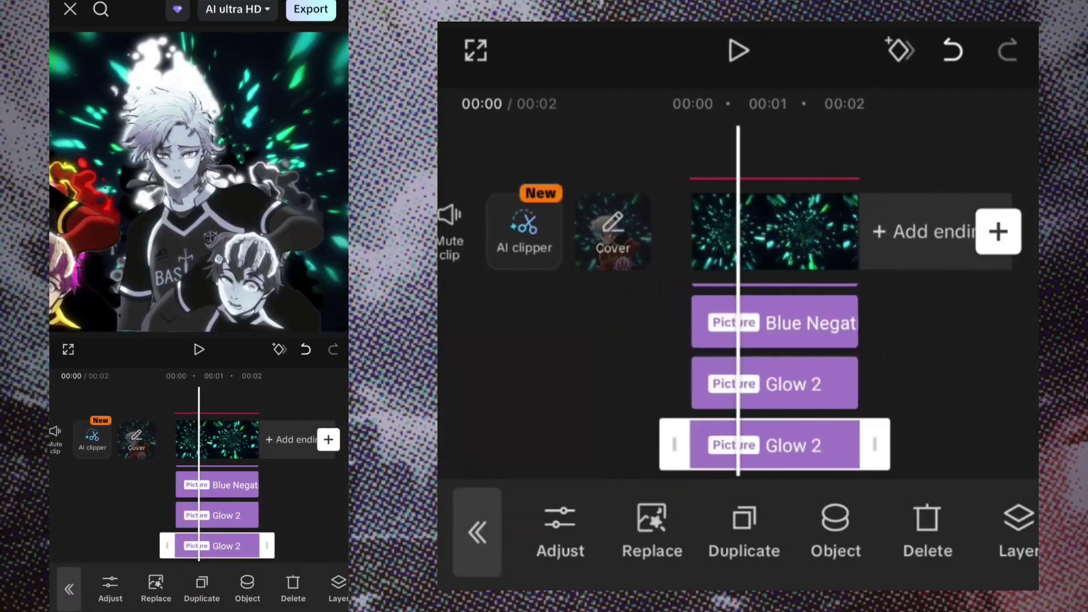
left_click(559, 527)
left_click(998, 553)
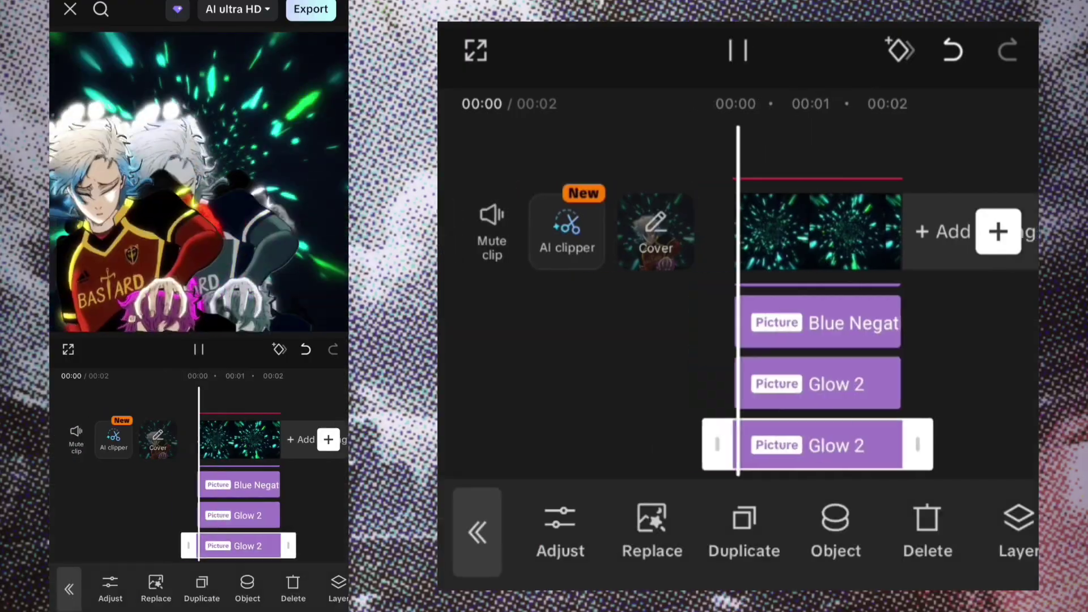
left_click(477, 535)
left_click(971, 221)
Search video effects for 'wide' and add the Wide Angle effect
left_click(590, 519)
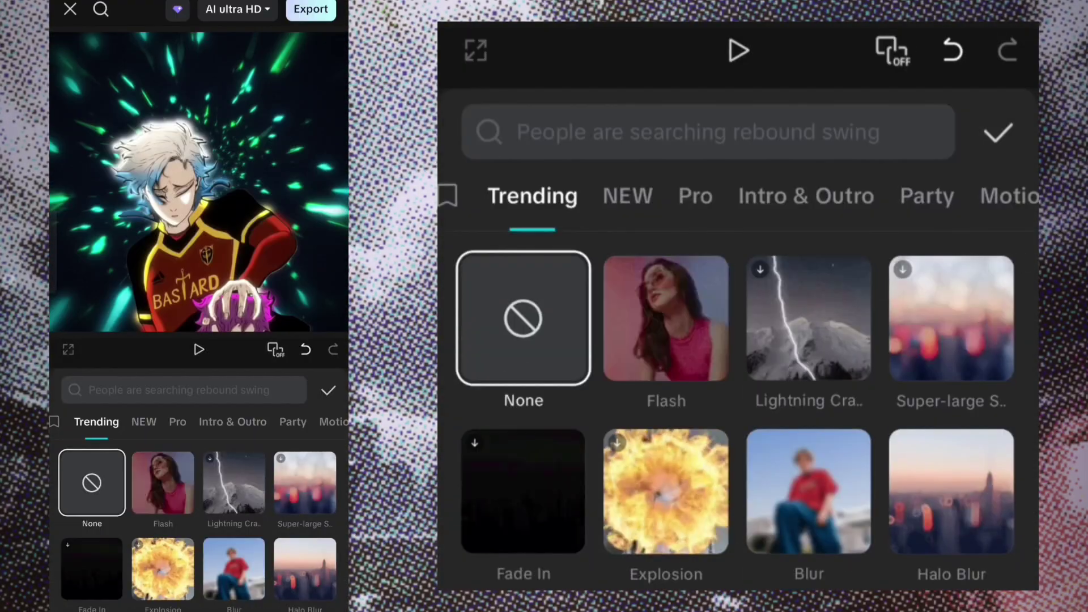
left_click(623, 129)
type("wide")
left_click(106, 106)
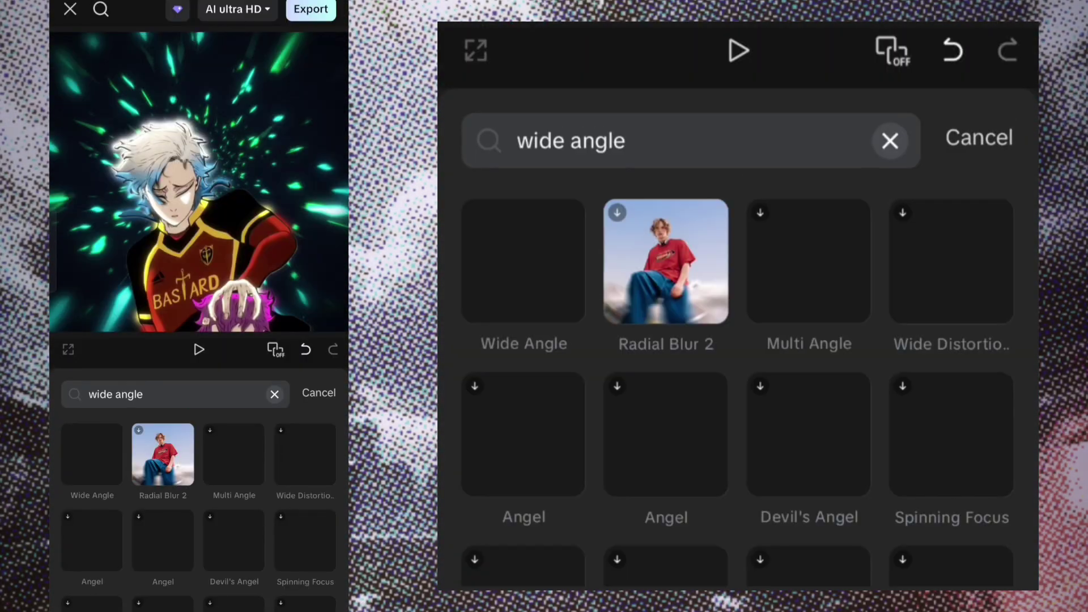
left_click(522, 255)
left_click(979, 137)
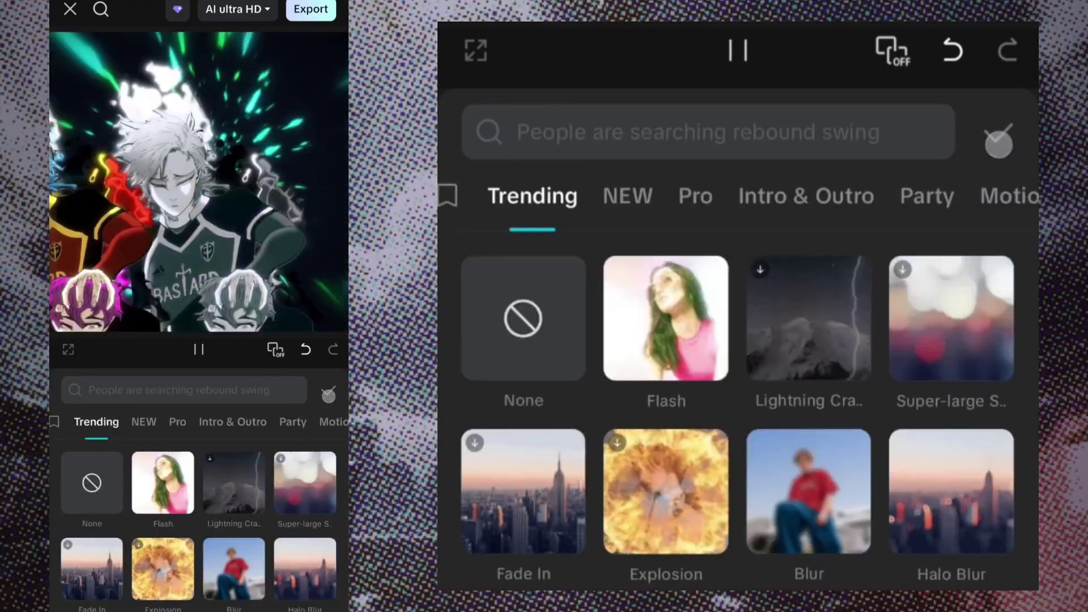
left_click(996, 138)
Apply Wide Angle to all videos and lower its intensity
left_click(843, 453)
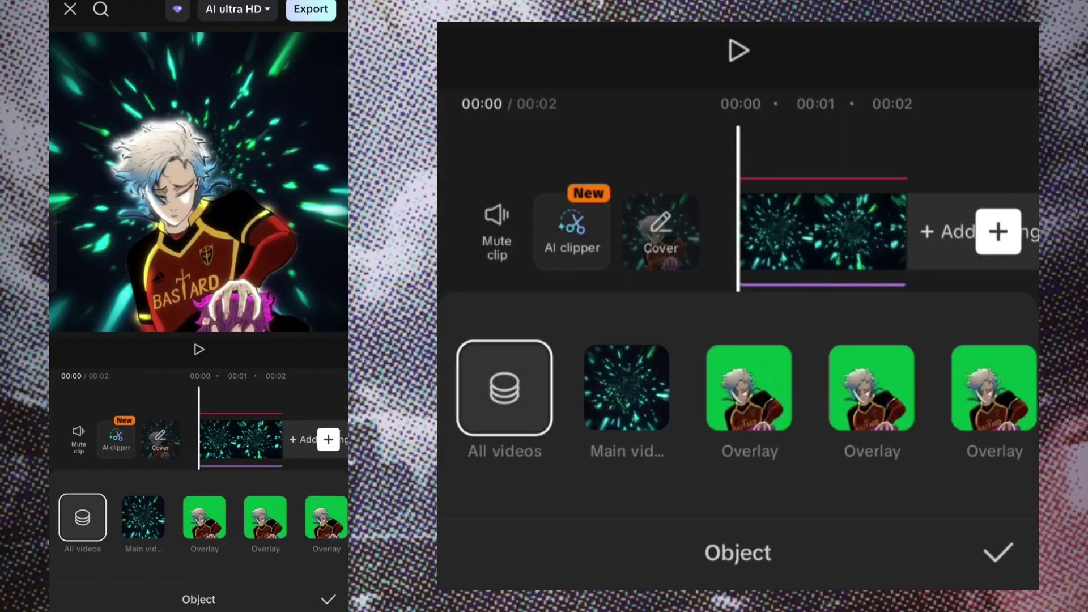
left_click(997, 552)
left_click(561, 533)
left_click(996, 551)
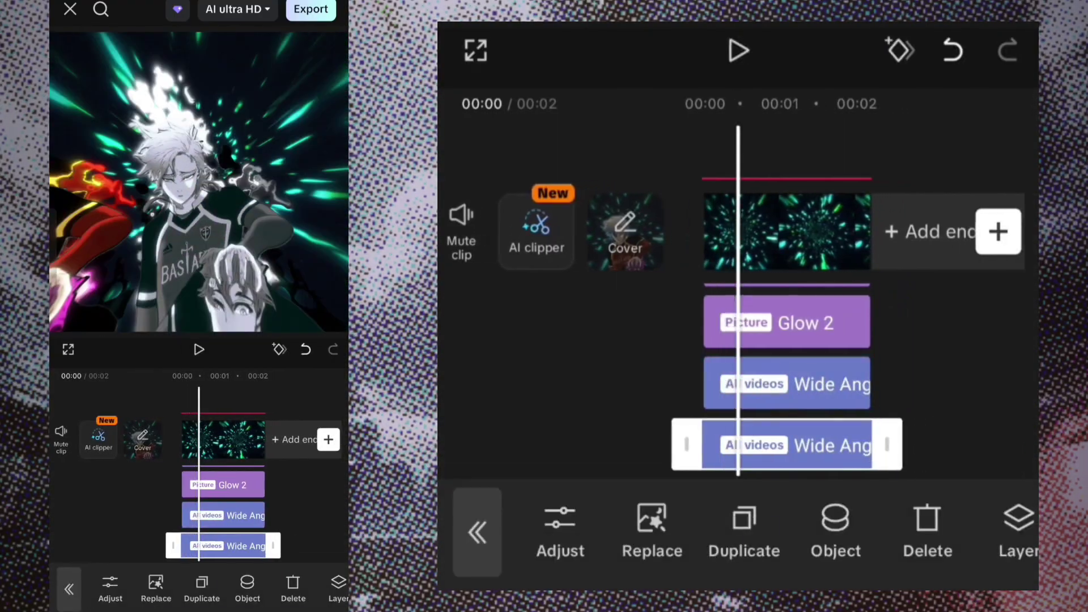
left_click_drag(999, 502, 843, 502)
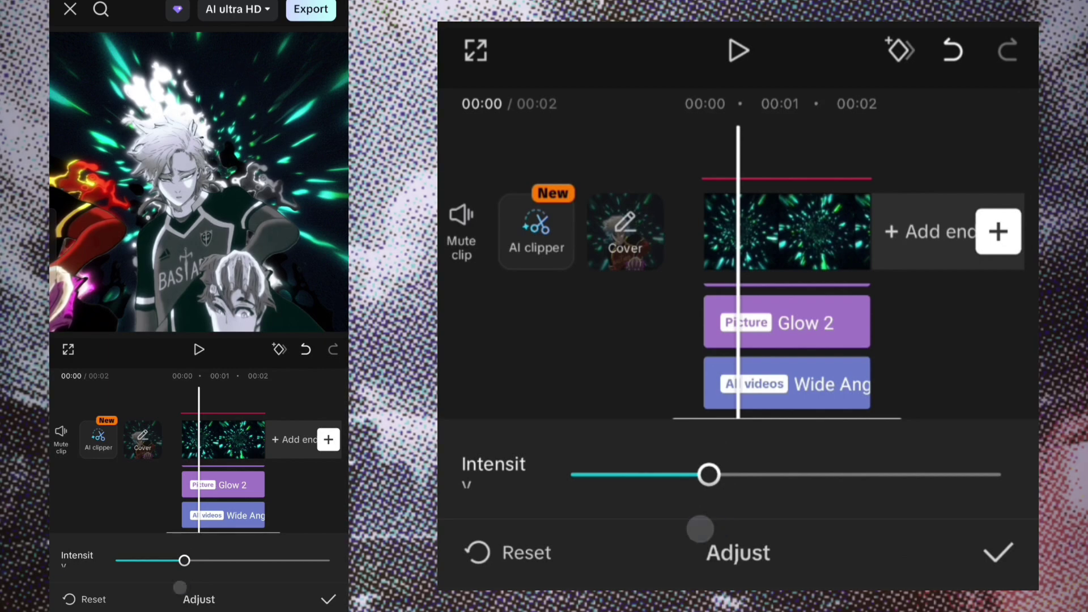
left_click(997, 553)
left_click(476, 527)
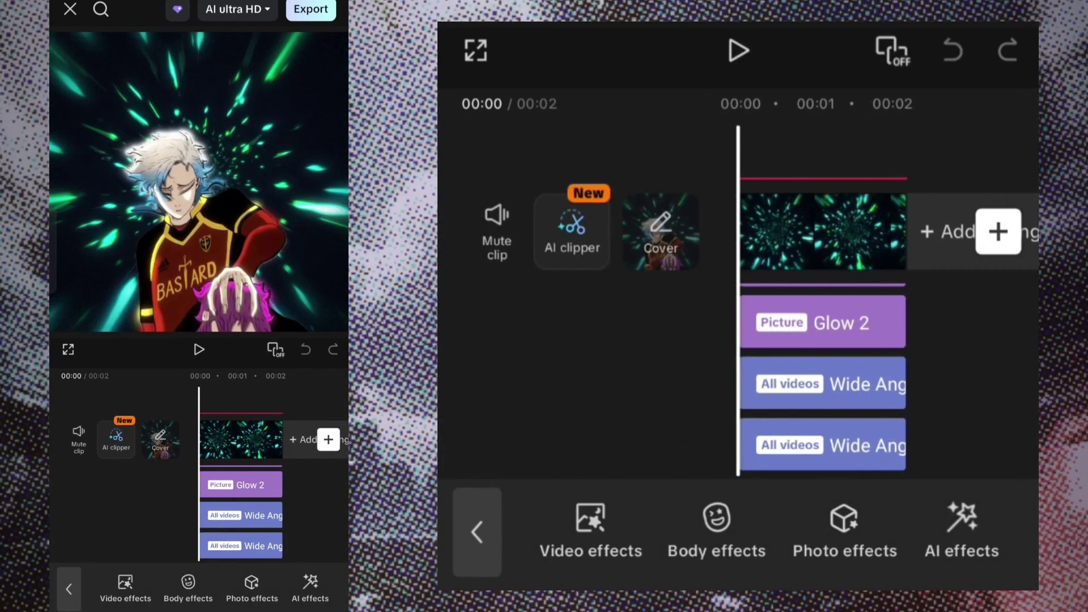
Add the Beat Shots effect to all videos with its speed set to 43
left_click(590, 527)
left_click(704, 224)
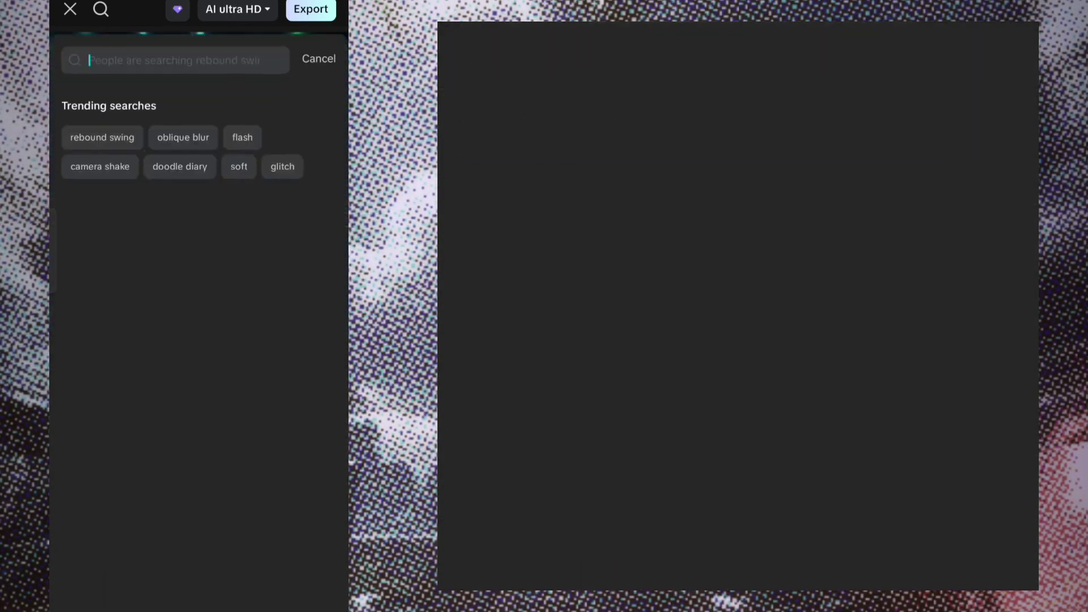
type("beat sho")
left_click(105, 107)
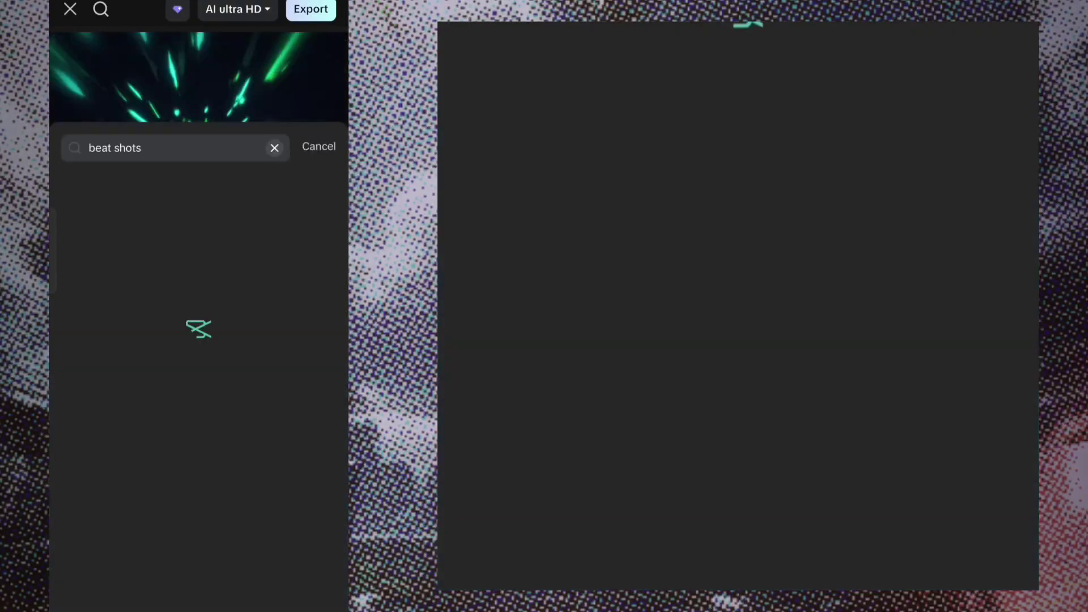
left_click(978, 138)
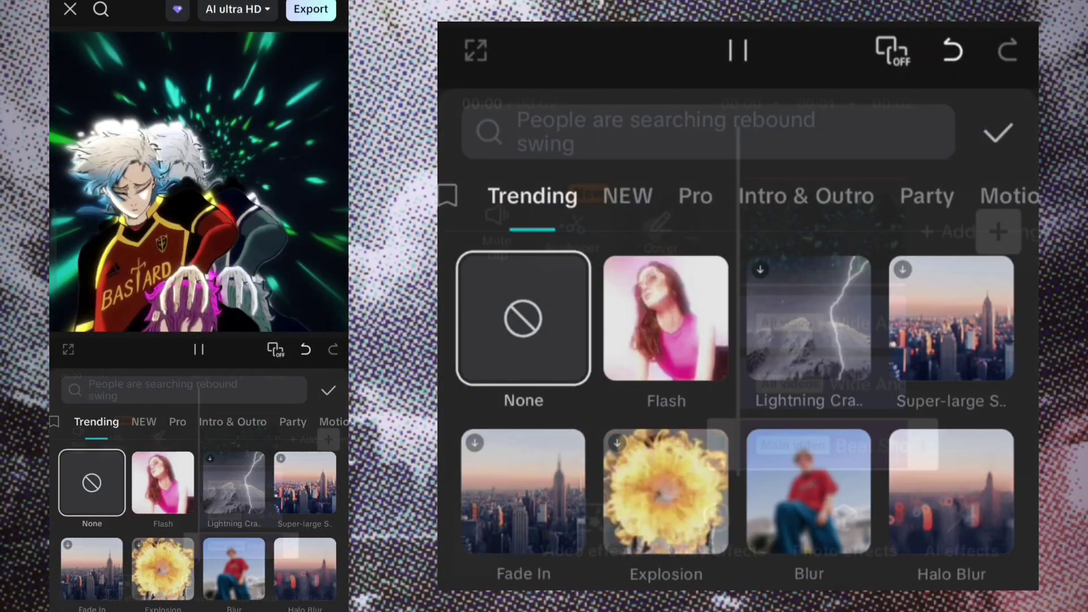
left_click(997, 131)
left_click(503, 388)
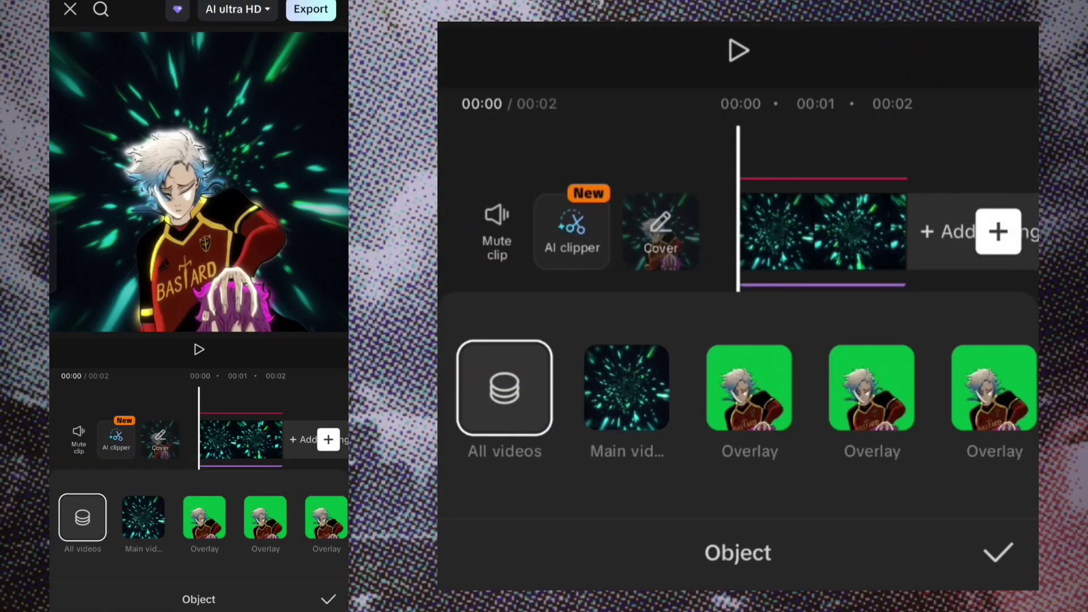
left_click(996, 553)
left_click(559, 535)
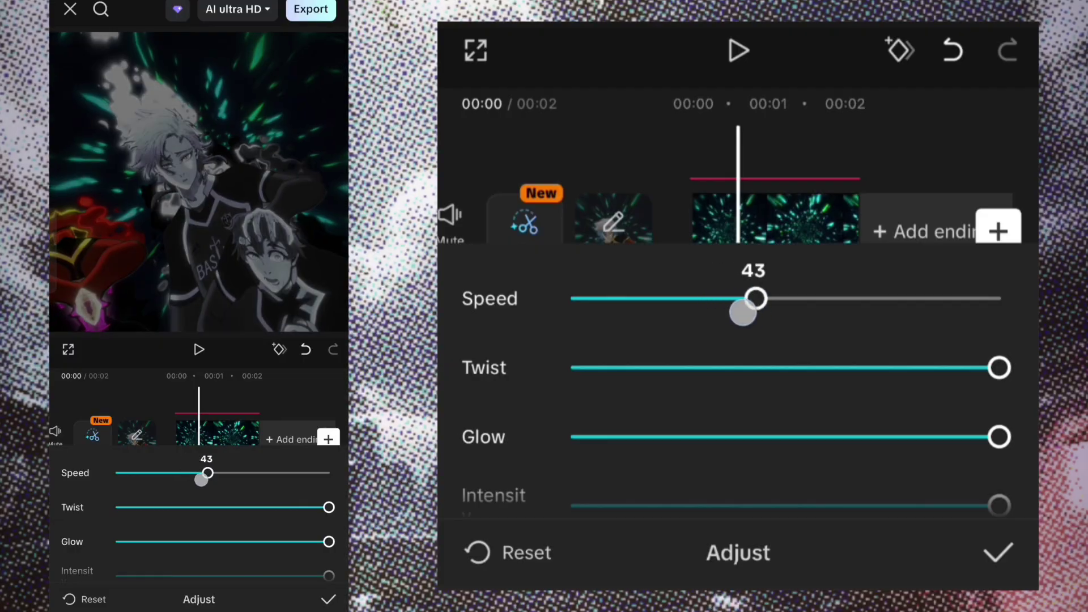
left_click(528, 254)
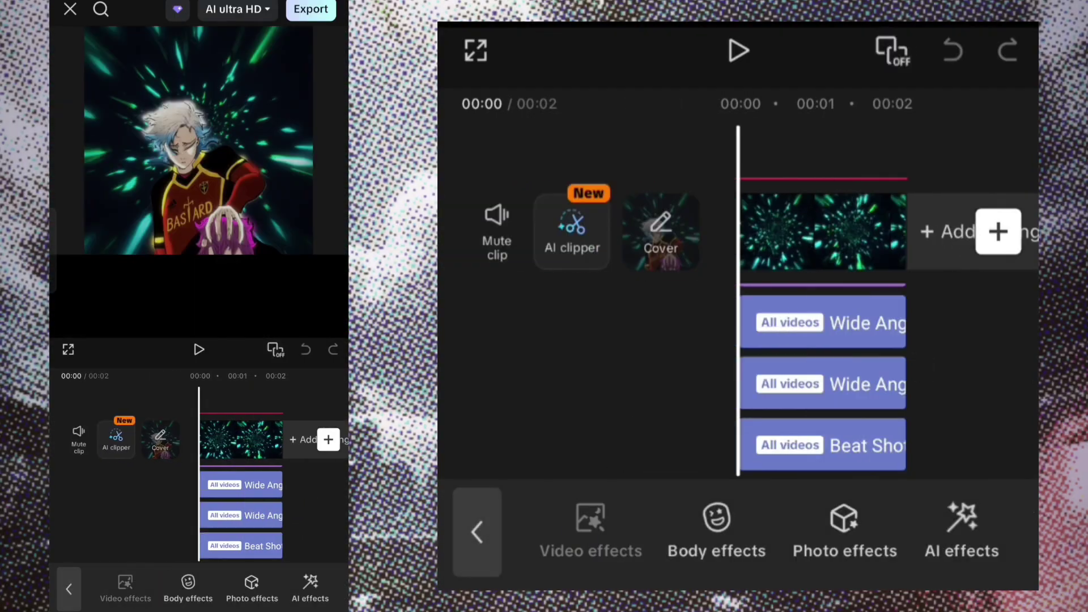
Search video effects for motion blur and add the Motion Blur effect
left_click(125, 590)
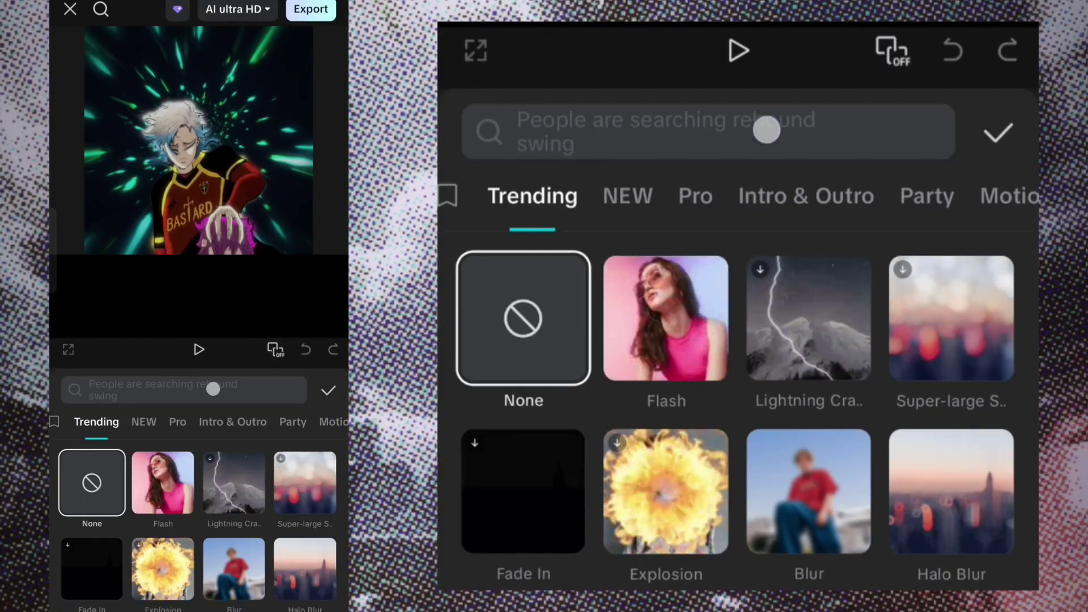
left_click(145, 89)
type("motion")
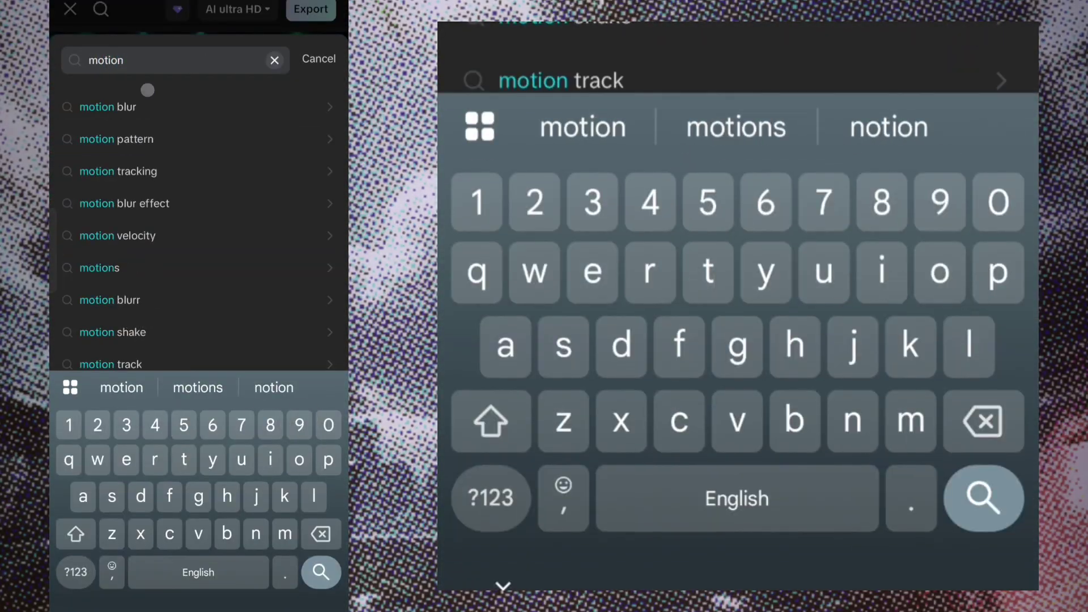
left_click(113, 106)
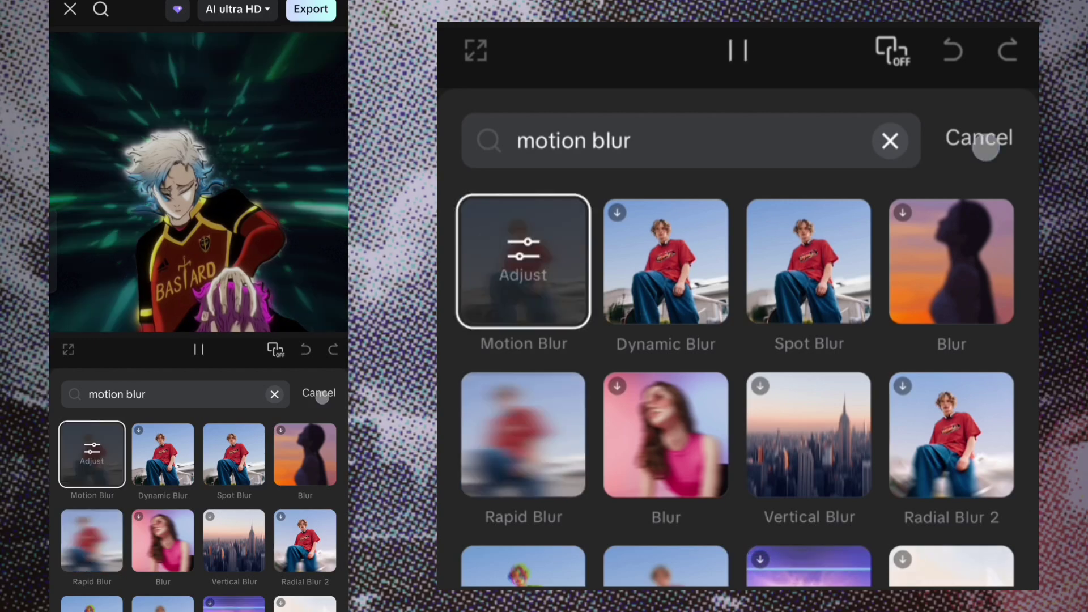
left_click(986, 149)
left_click(996, 133)
left_click(826, 450)
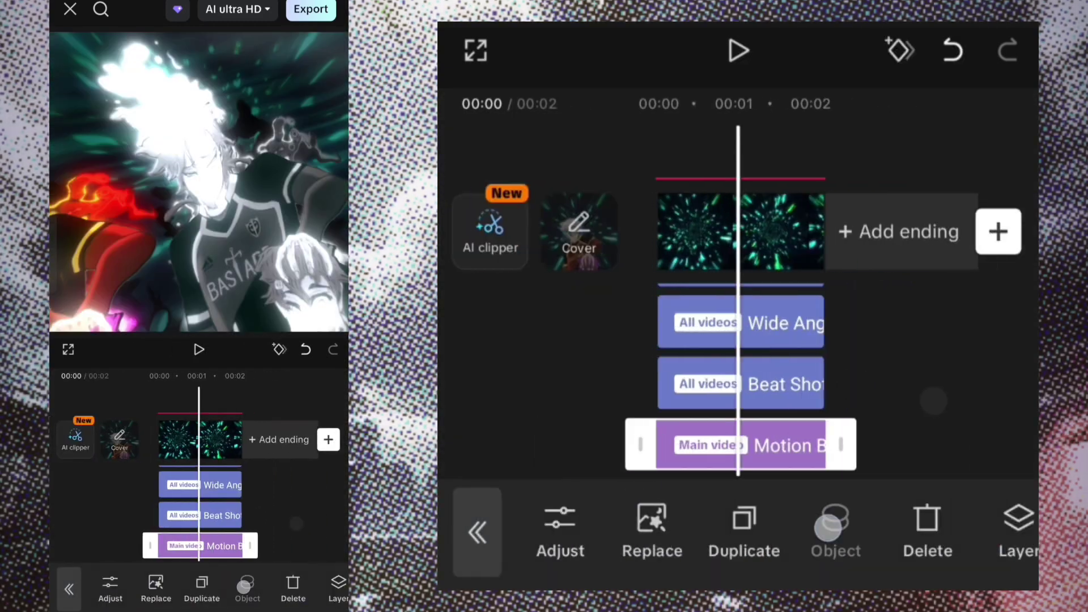
Aim Motion Blur at the last overlay clip, keyframe it, and slightly lower the horizontal blur
left_click(829, 528)
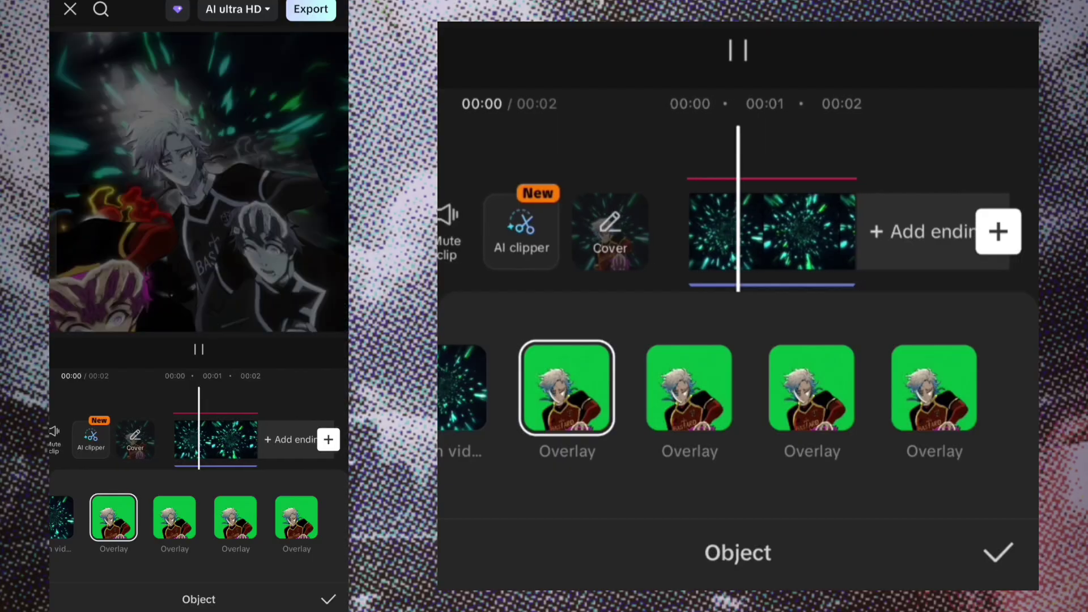
left_click(934, 388)
left_click(997, 552)
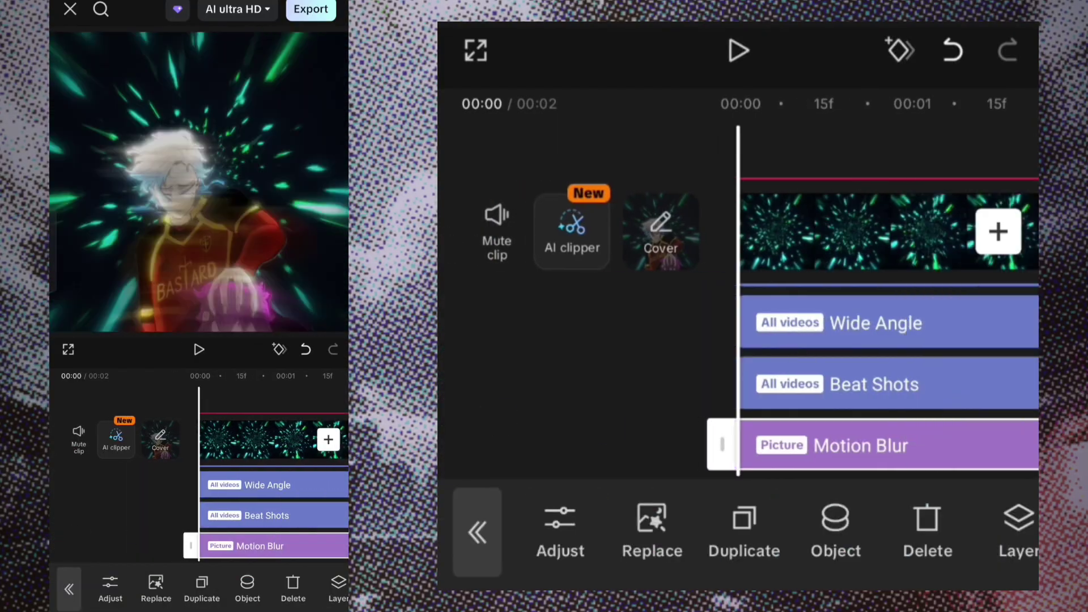
left_click(892, 57)
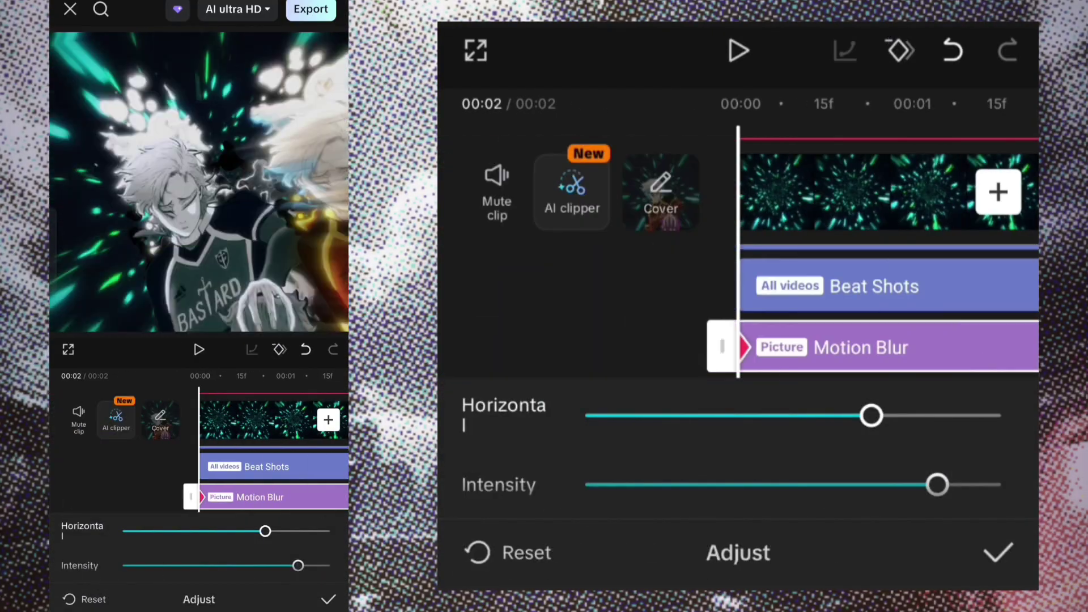
left_click_drag(867, 445, 846, 446)
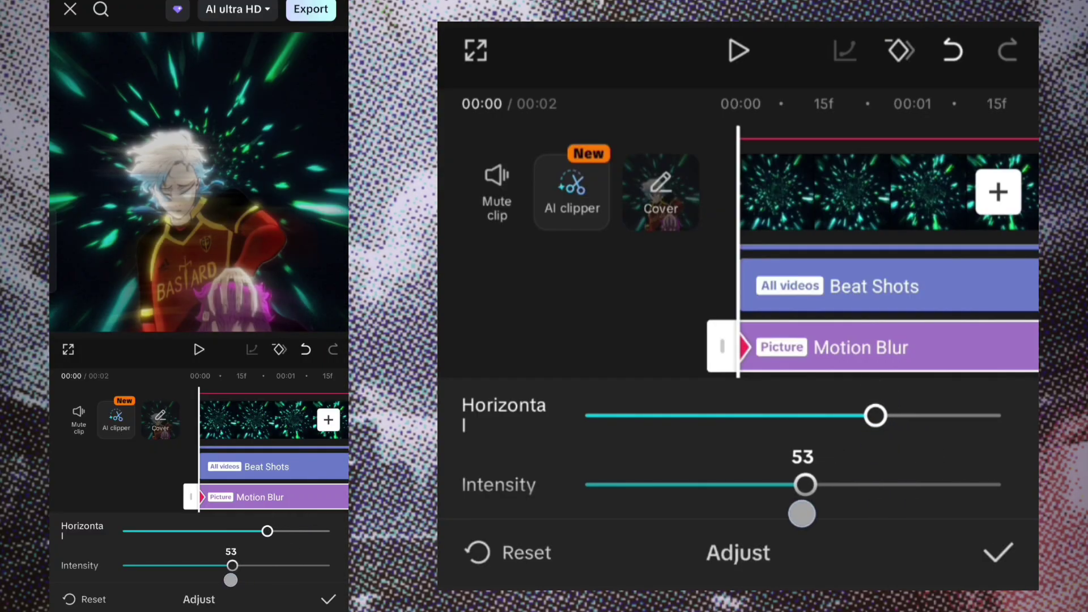
left_click(998, 552)
Select the top overlay clip in the overlay tracks, then return to the effect tracks
left_click(971, 478)
left_click(461, 525)
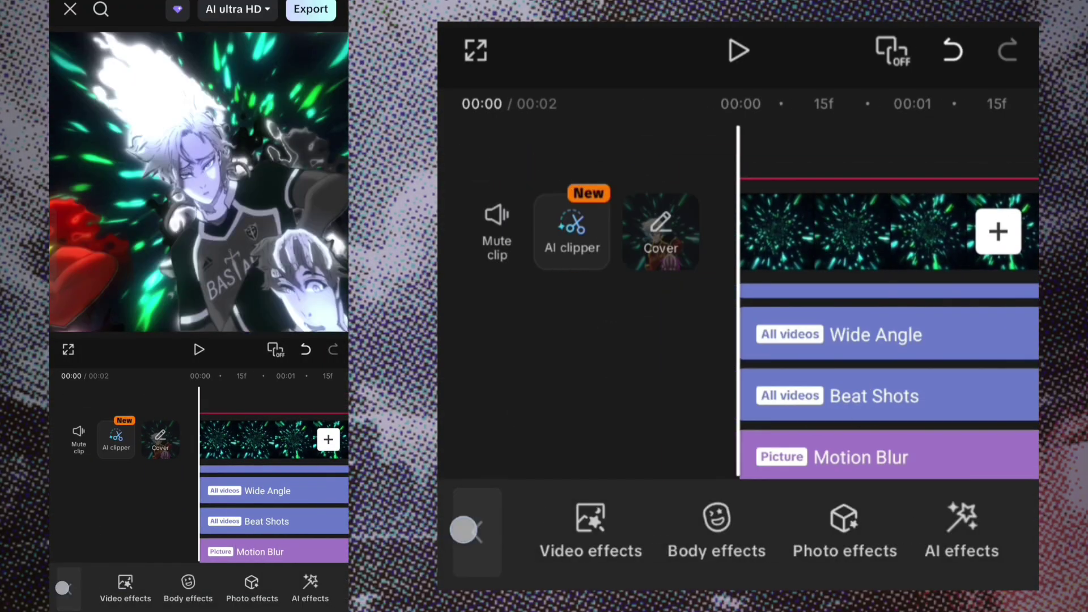
left_click(876, 309)
left_click_drag(932, 417, 855, 418)
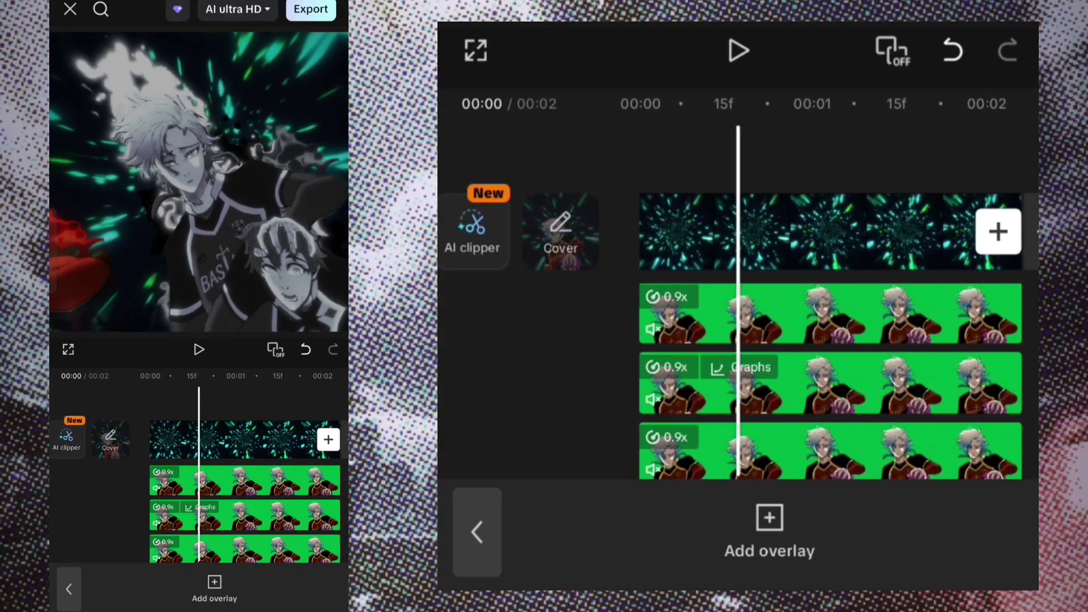
left_click(477, 531)
left_click_drag(826, 351, 826, 460)
Reset the Motion Blur adjustments and review the overlay and effect tracks
left_click(560, 530)
left_click(510, 552)
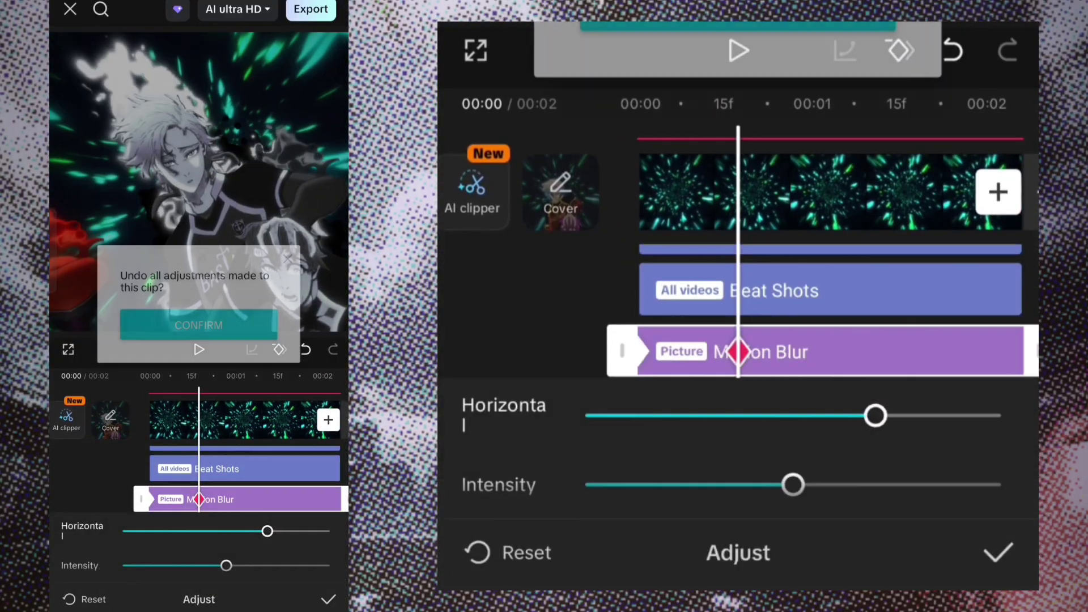
left_click(199, 323)
left_click(539, 340)
left_click(477, 532)
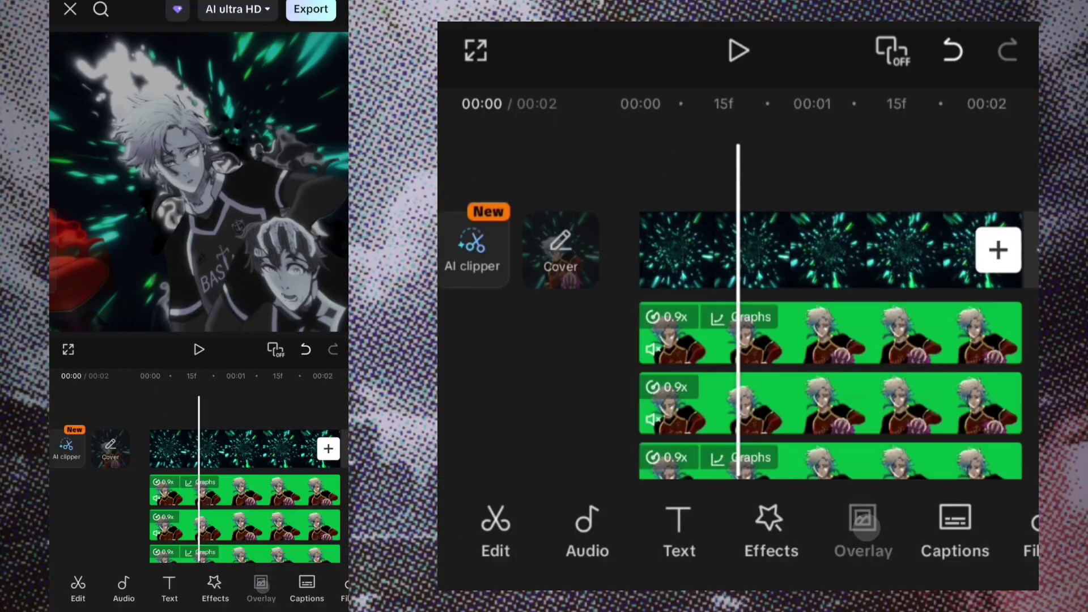
left_click(862, 527)
left_click_drag(834, 446, 734, 446)
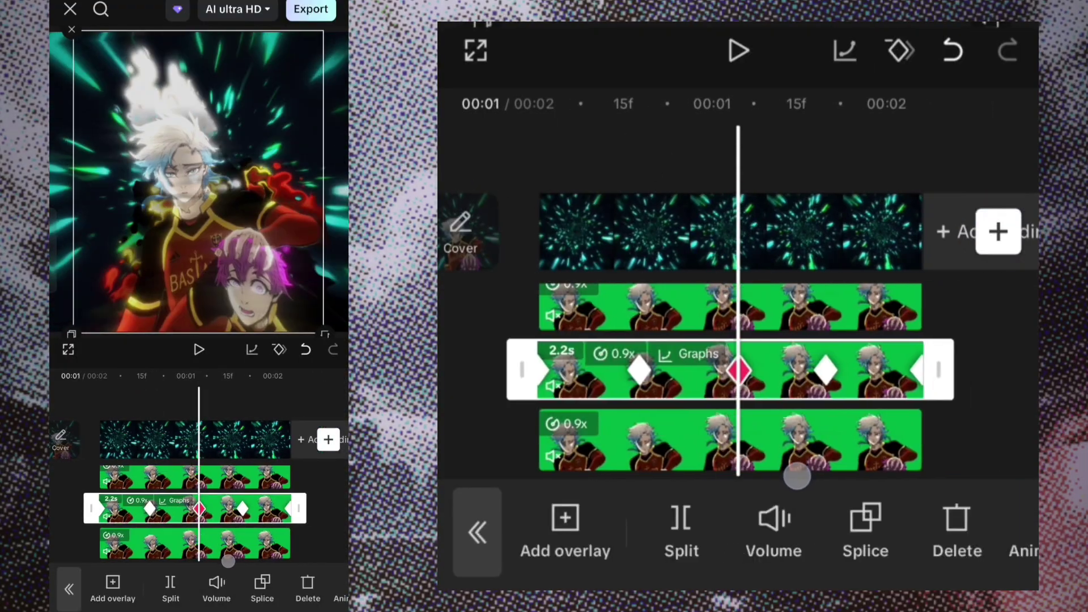
left_click(476, 529)
left_click(767, 529)
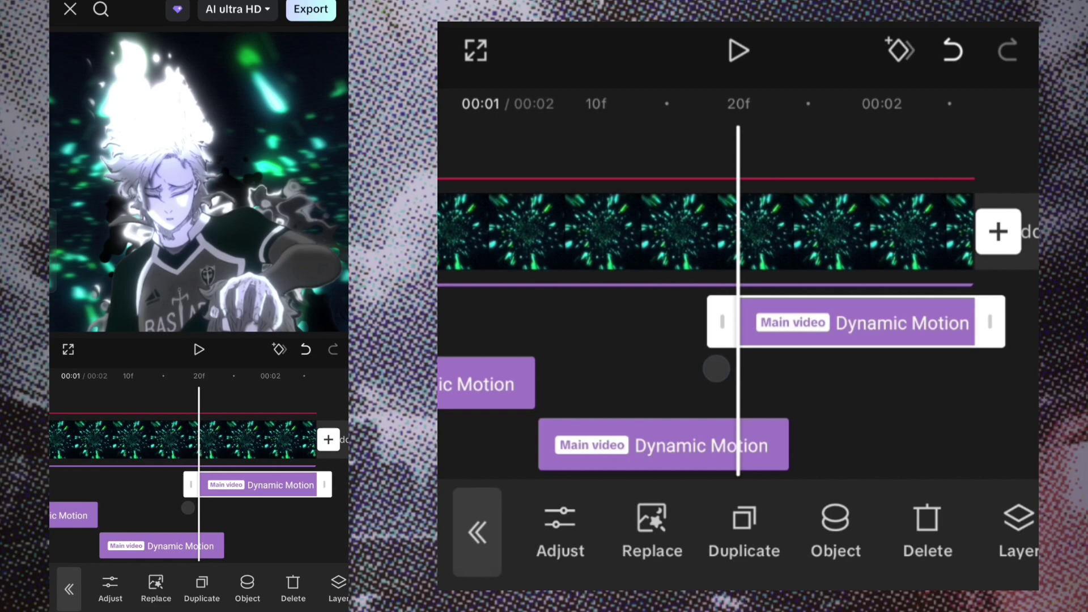
Inspect the top and middle overlay clips, switching between overlay and effect tracks
left_click(717, 369)
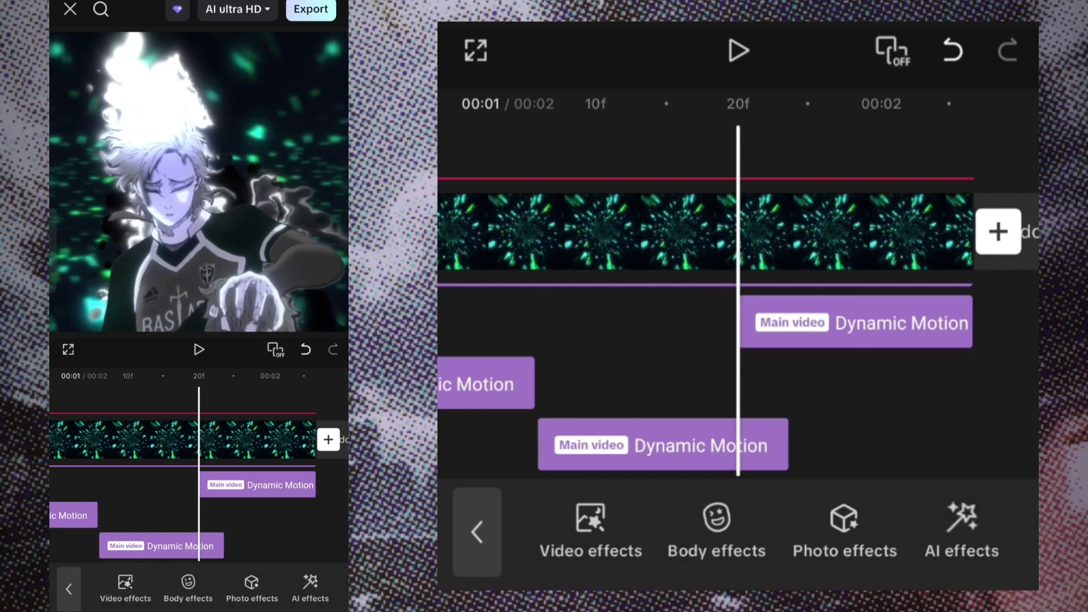
left_click(477, 532)
left_click(867, 529)
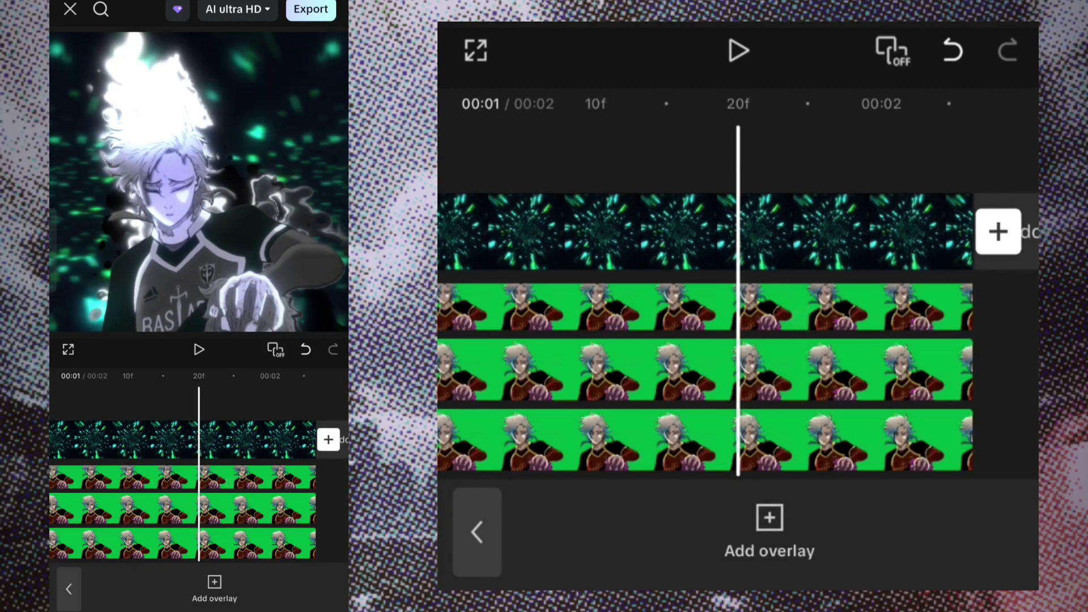
left_click(595, 315)
left_click(478, 532)
left_click(769, 525)
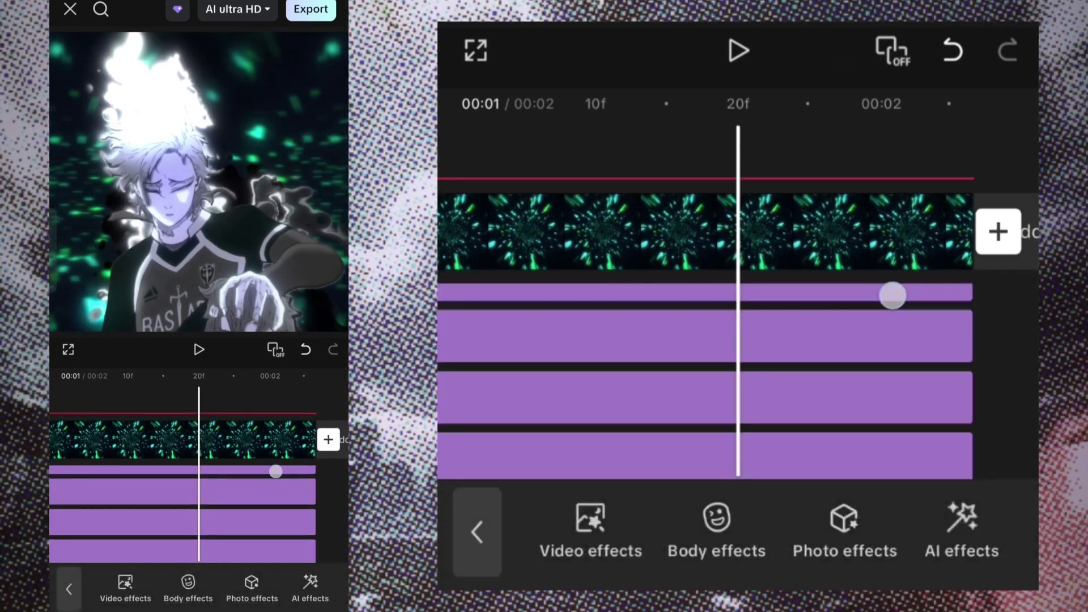
left_click(989, 447)
left_click(477, 532)
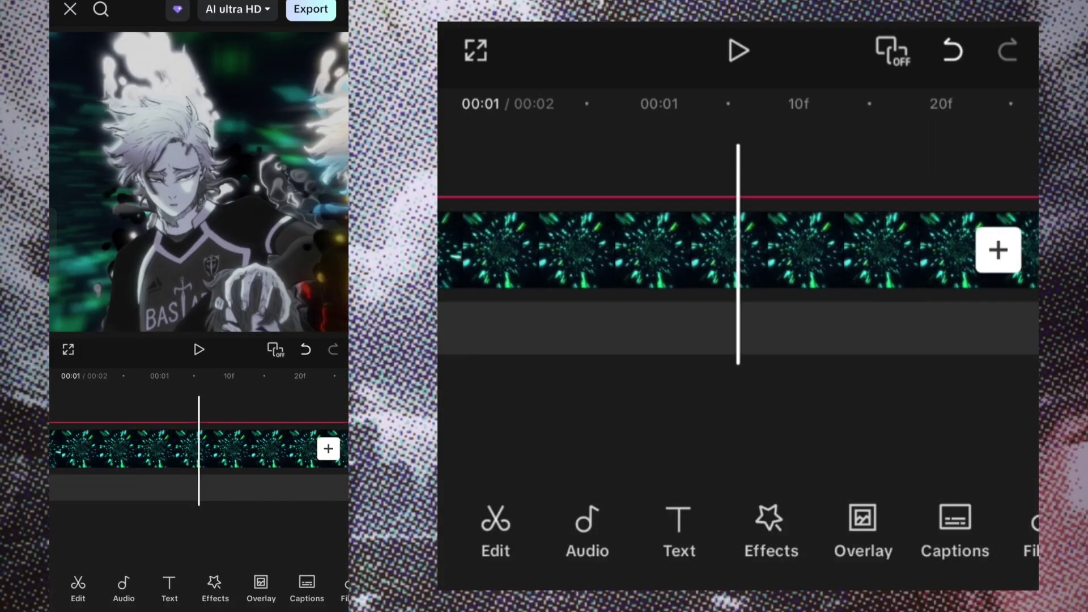
left_click(860, 529)
left_click(873, 417)
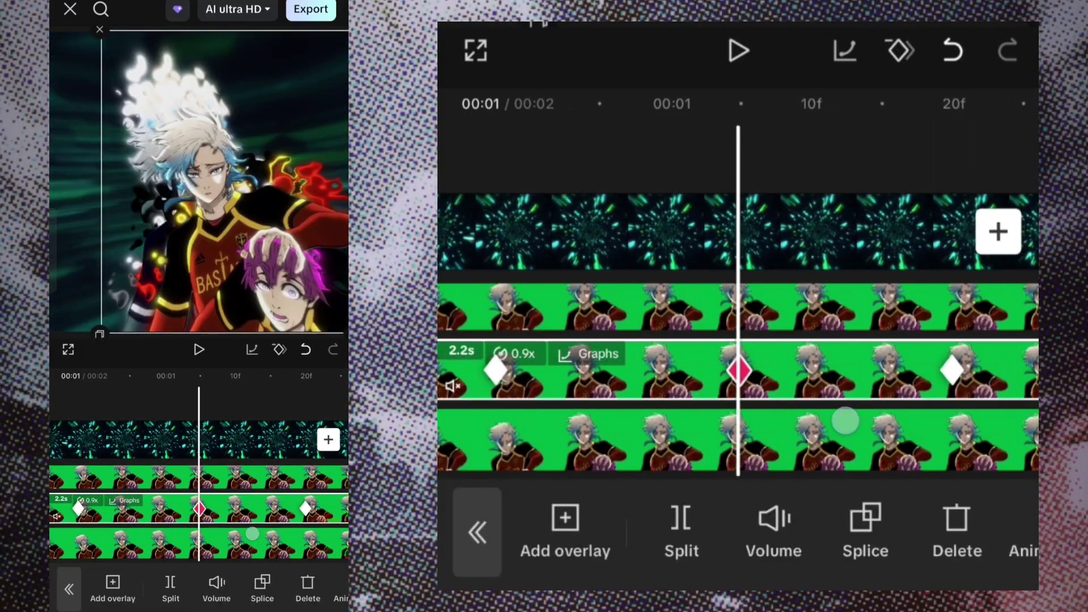
left_click(477, 531)
left_click(770, 530)
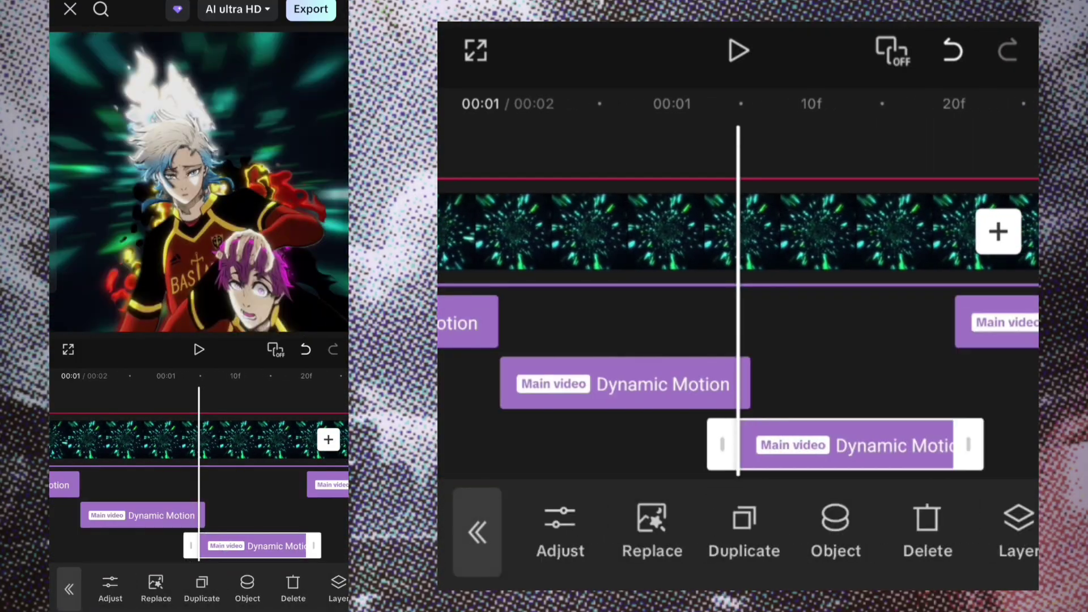
Give the overlay and effect tracks a final look, then go back to the main timeline
left_click(757, 431)
left_click(477, 531)
left_click(860, 530)
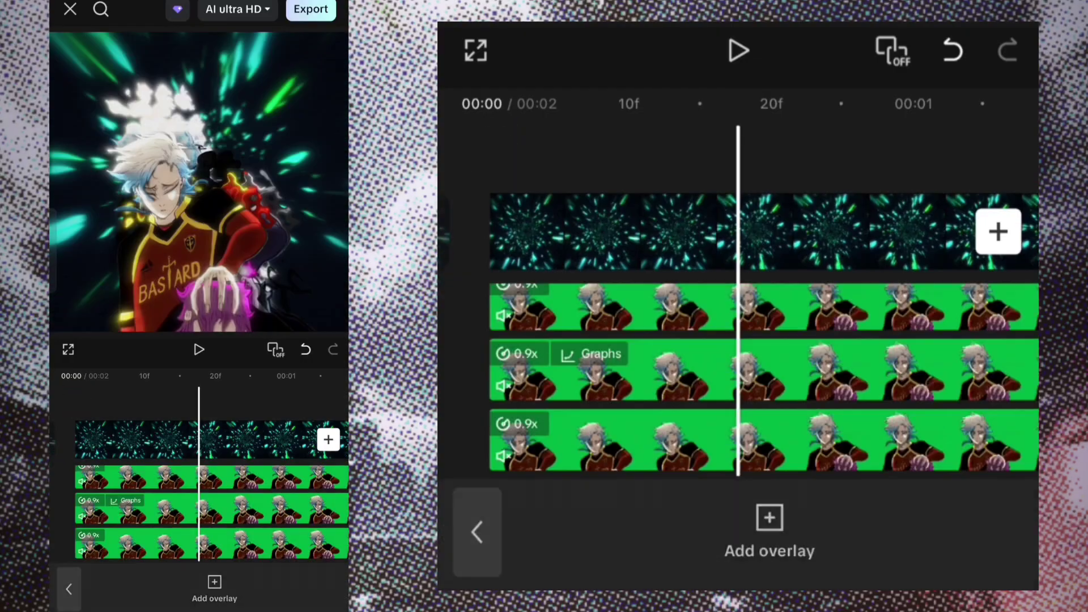
left_click(477, 532)
left_click(769, 530)
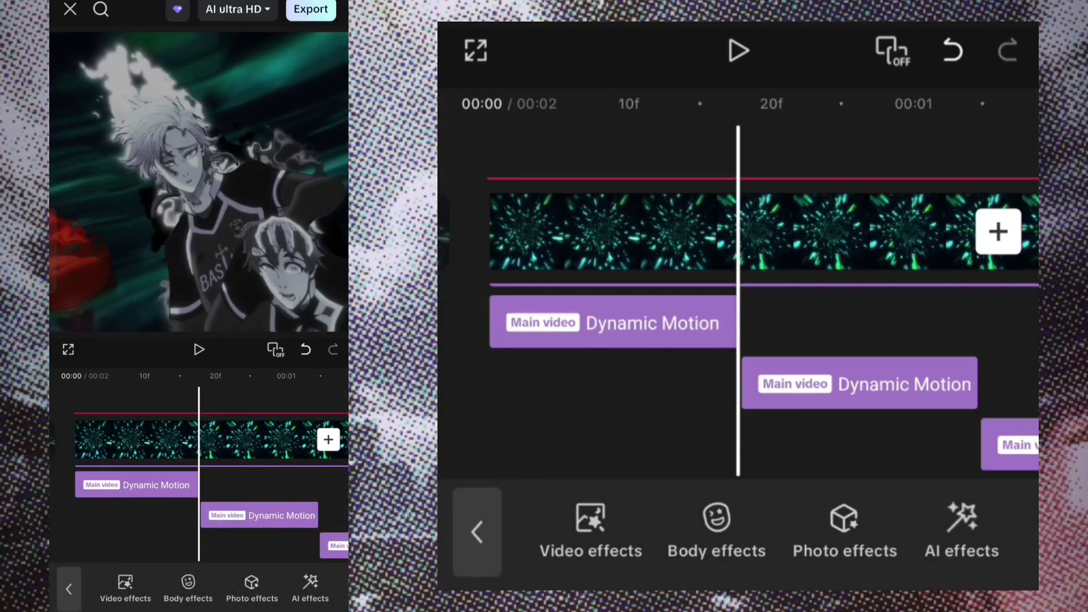
scroll(513, 377, "down", 3)
scroll(848, 415, "down", 2)
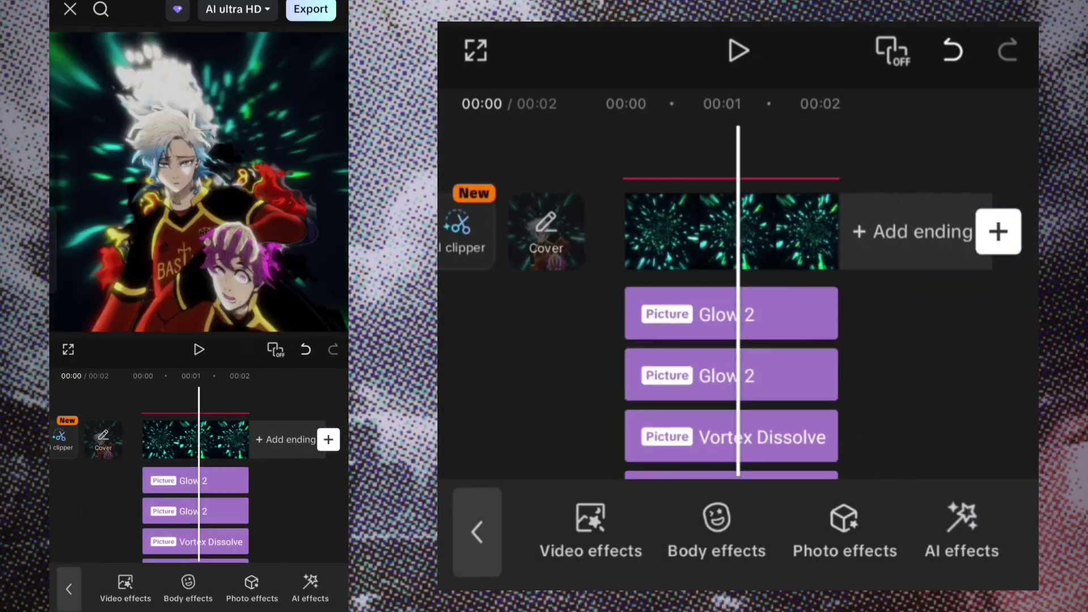
left_click(477, 532)
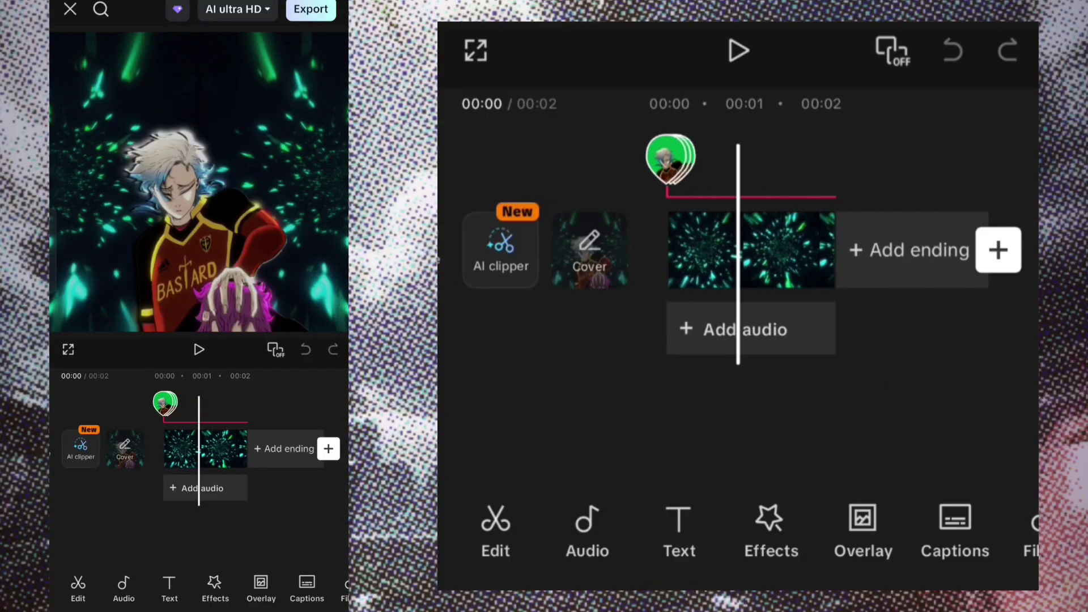
Export the finished vortex edit to the device
left_click(310, 9)
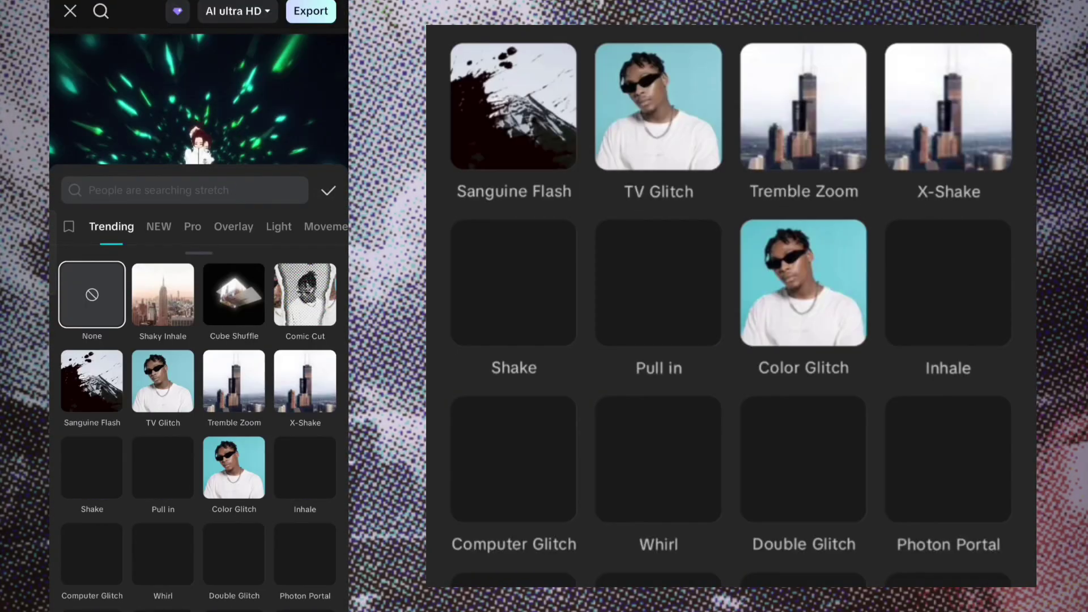
Apply the Vertical Lines II glitch transition at the first cut using the 'vertical glitch' search
left_click(170, 190)
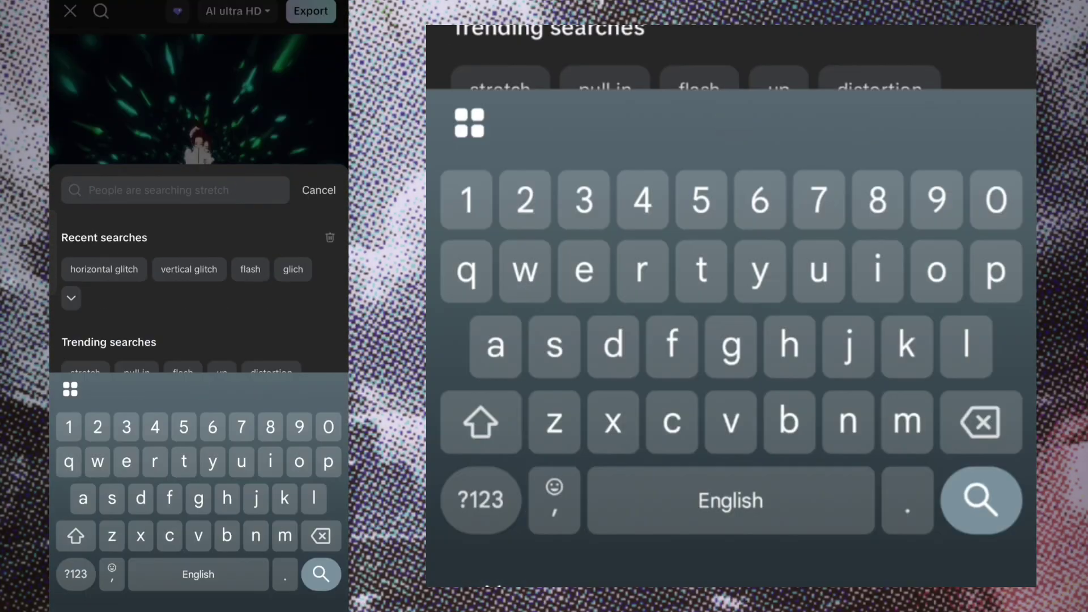
left_click(194, 270)
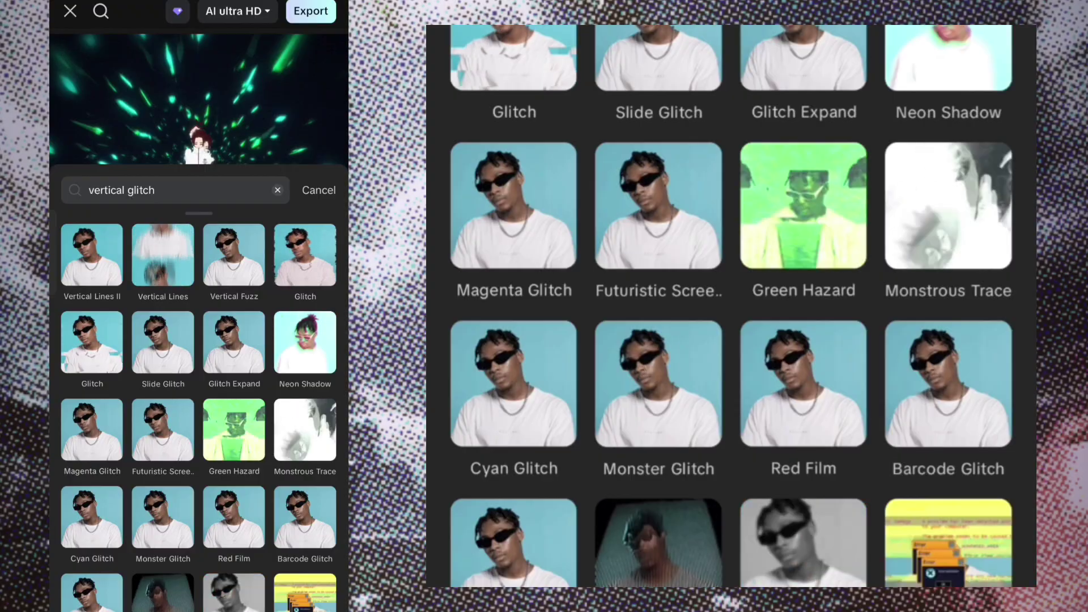
left_click(91, 255)
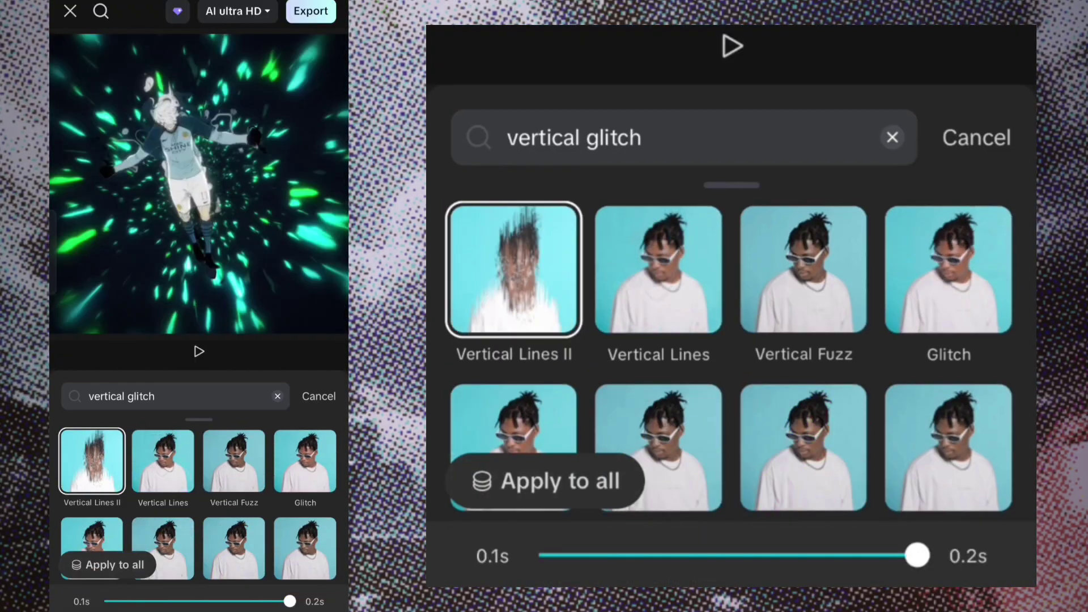
left_click(976, 137)
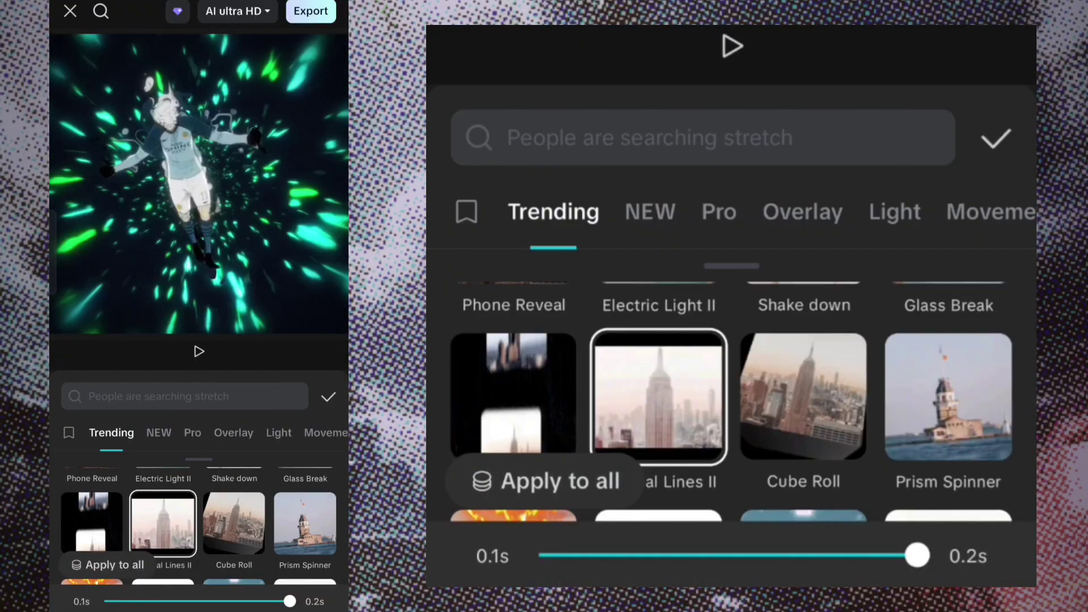
left_click(996, 139)
Apply the Horizontal Lines transition at a later cut using the 'horizontal glitch' search
mouse_move(896, 427)
left_mouse_down()
mouse_move(621, 442)
mouse_move(925, 437)
mouse_move(822, 449)
left_mouse_up()
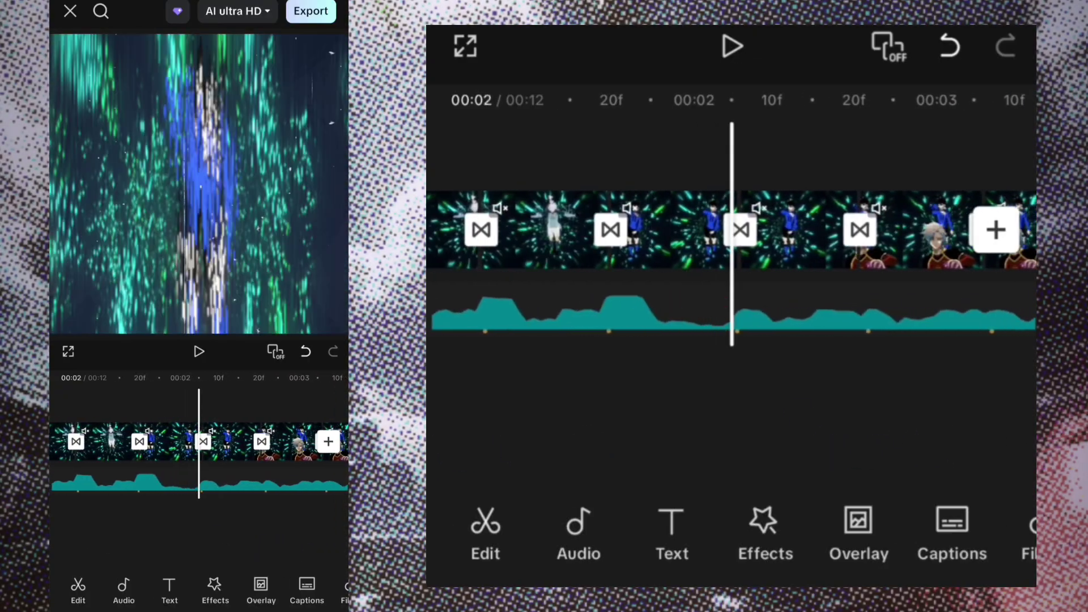
left_click(740, 230)
left_click(729, 138)
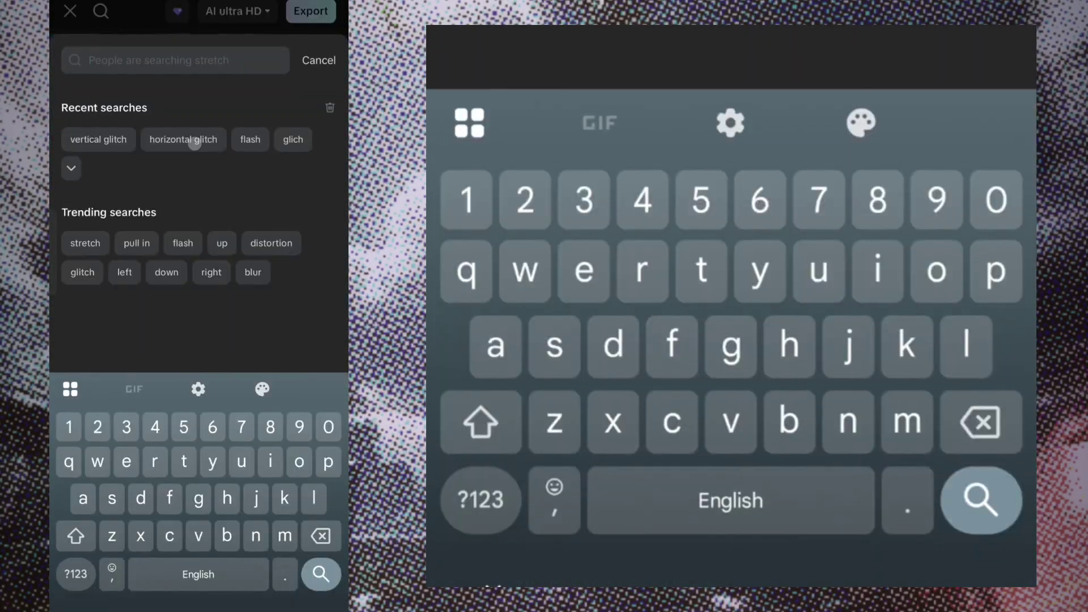
left_click(182, 139)
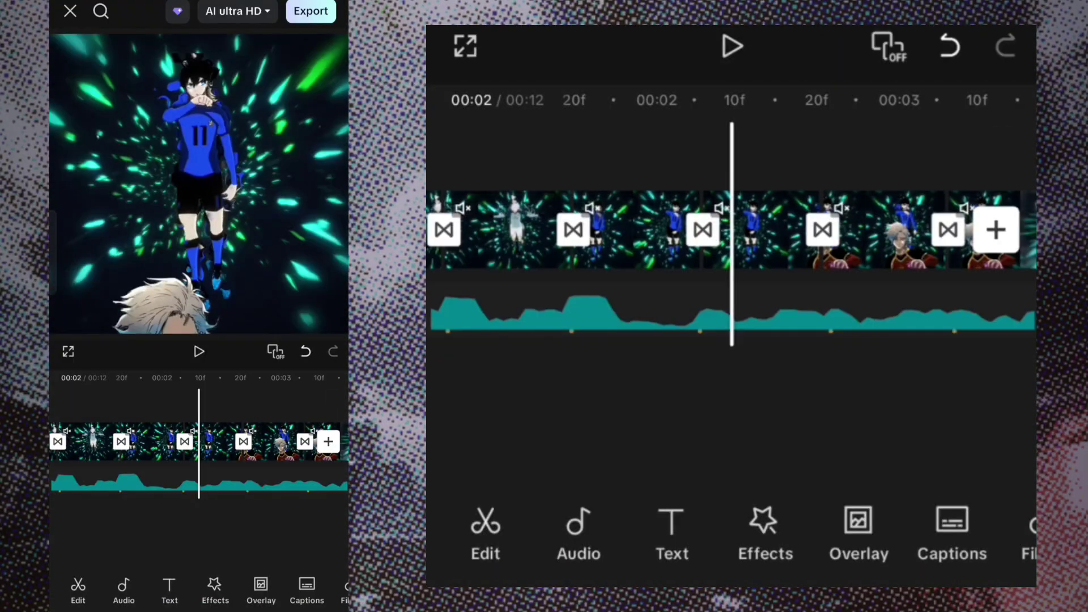
left_click_drag(862, 393, 821, 393)
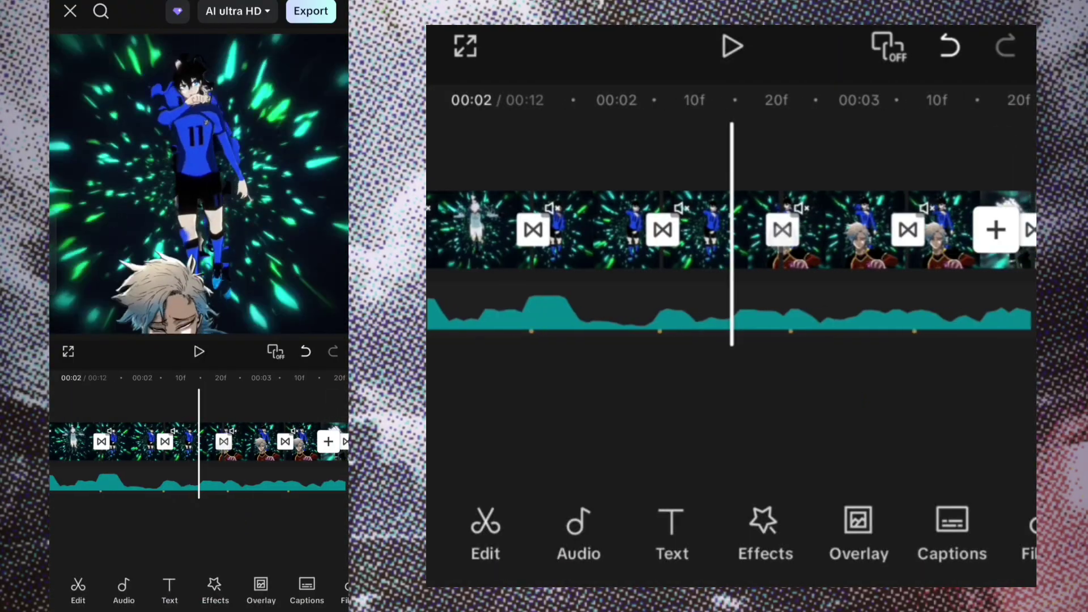
left_click(224, 441)
left_click(195, 394)
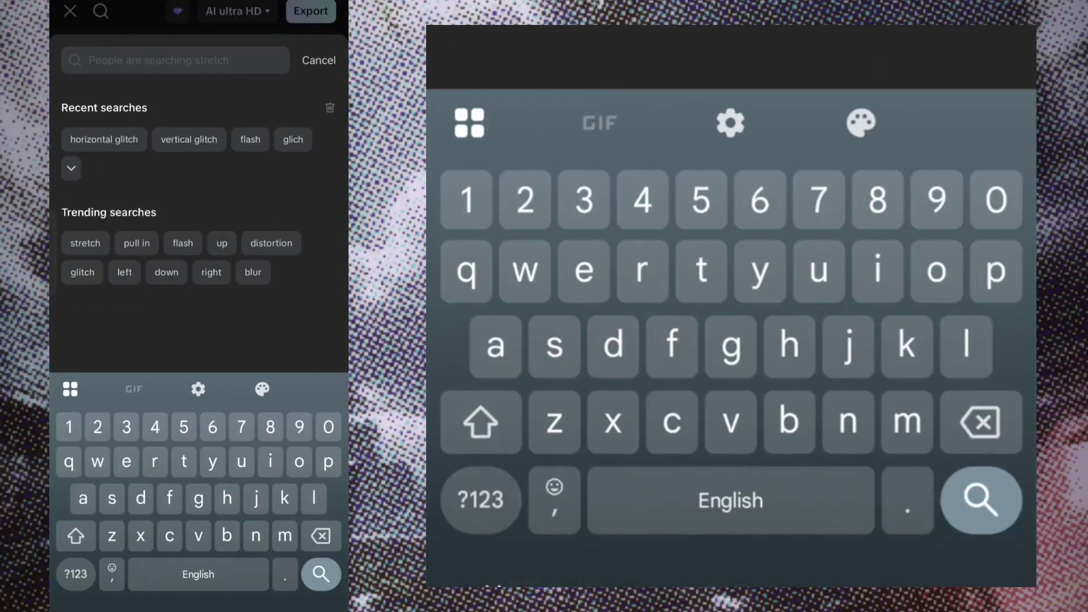
left_click(107, 139)
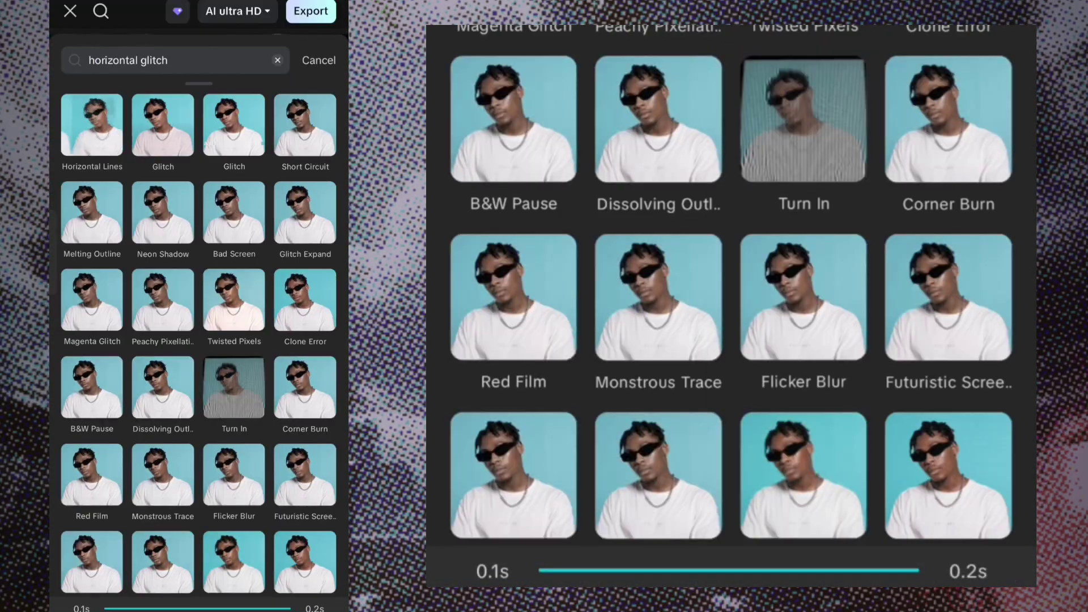
left_click(92, 125)
left_click(318, 393)
Apply the Horizontal Lines glitch transition at the next cut from the recent 'horizontal glitch' search
left_click(325, 393)
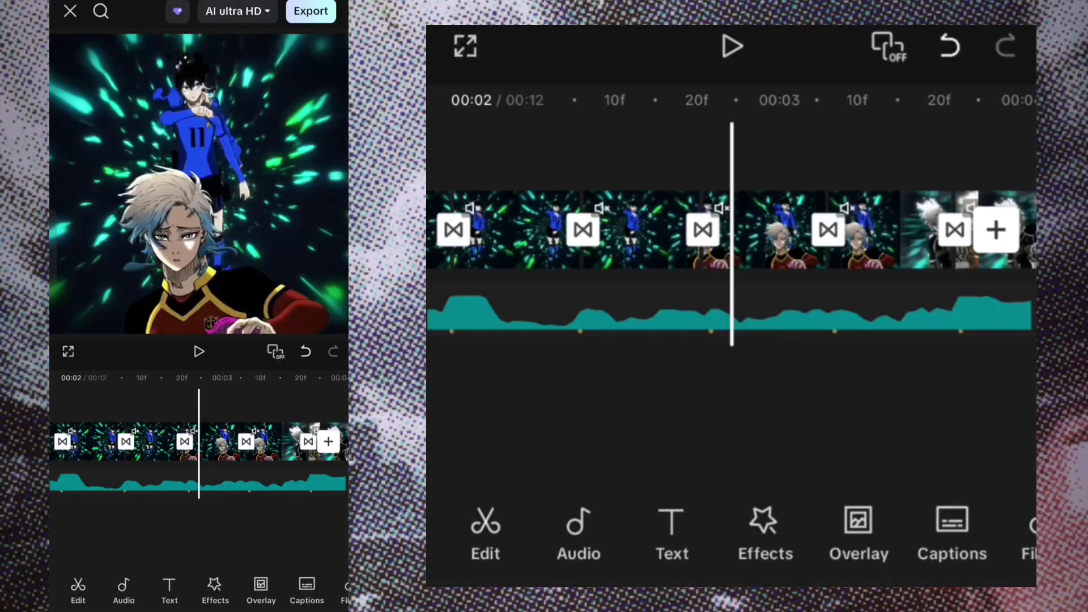
left_click(222, 441)
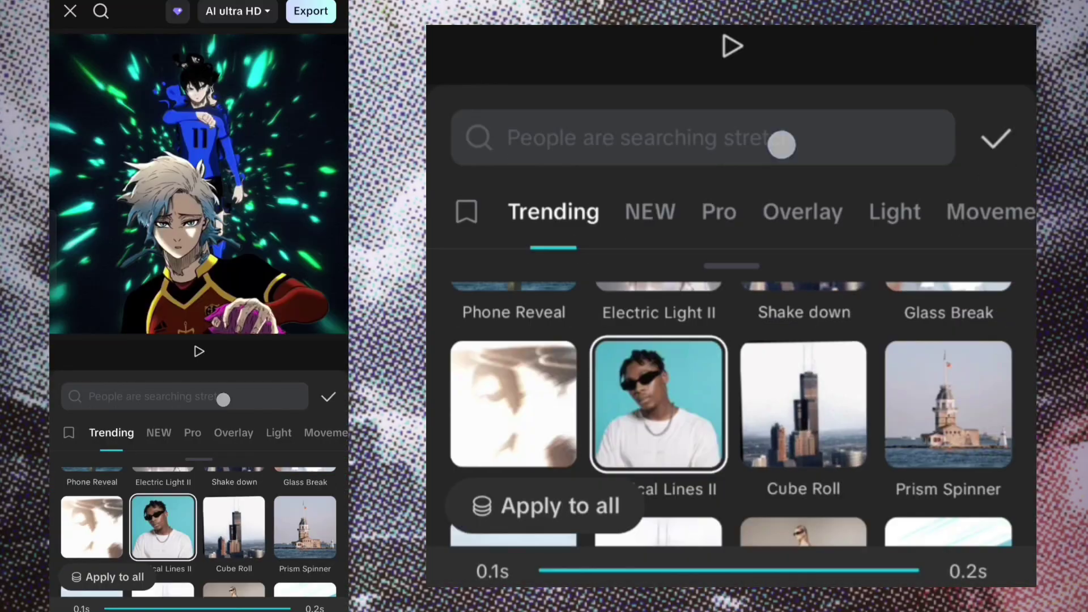
left_click(194, 394)
left_click(107, 138)
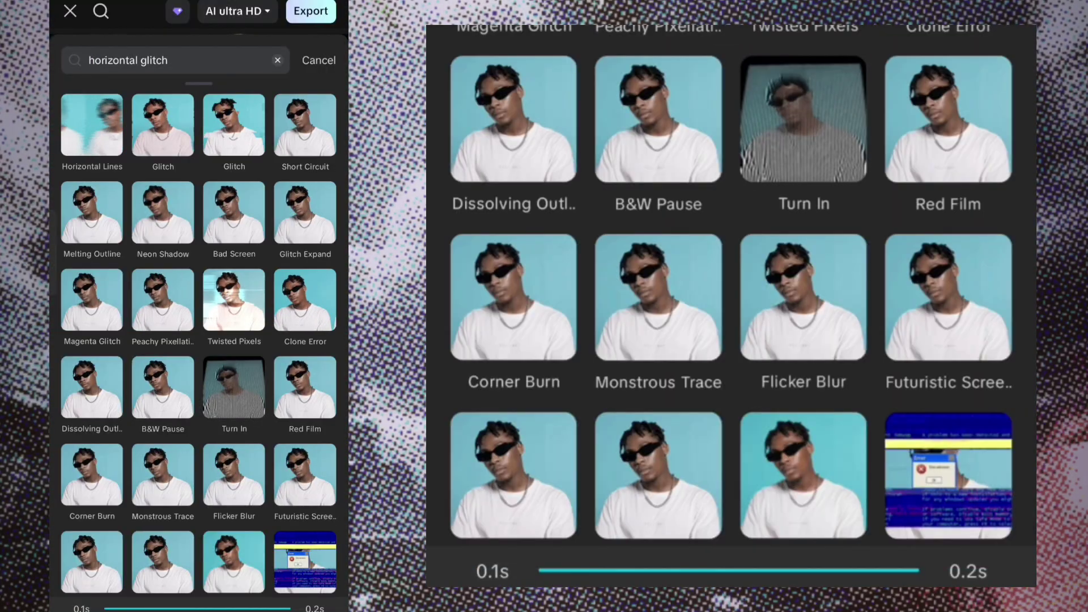
left_click(90, 122)
left_click(318, 60)
left_click(320, 397)
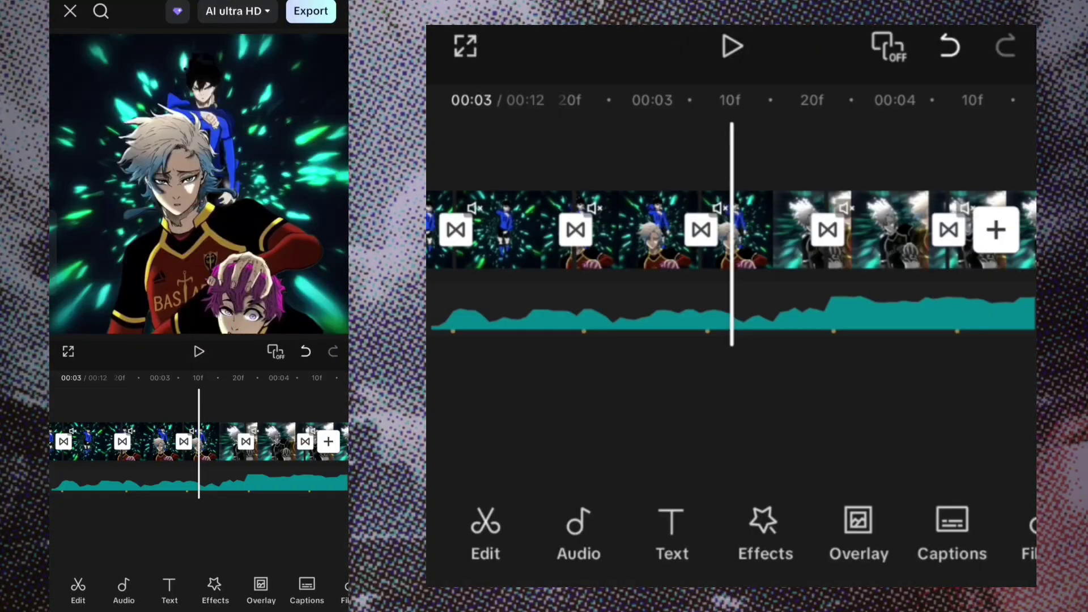
Put Horizontal Lines on the following cut too, then play back the edit to review
left_click_drag(263, 518, 238, 518)
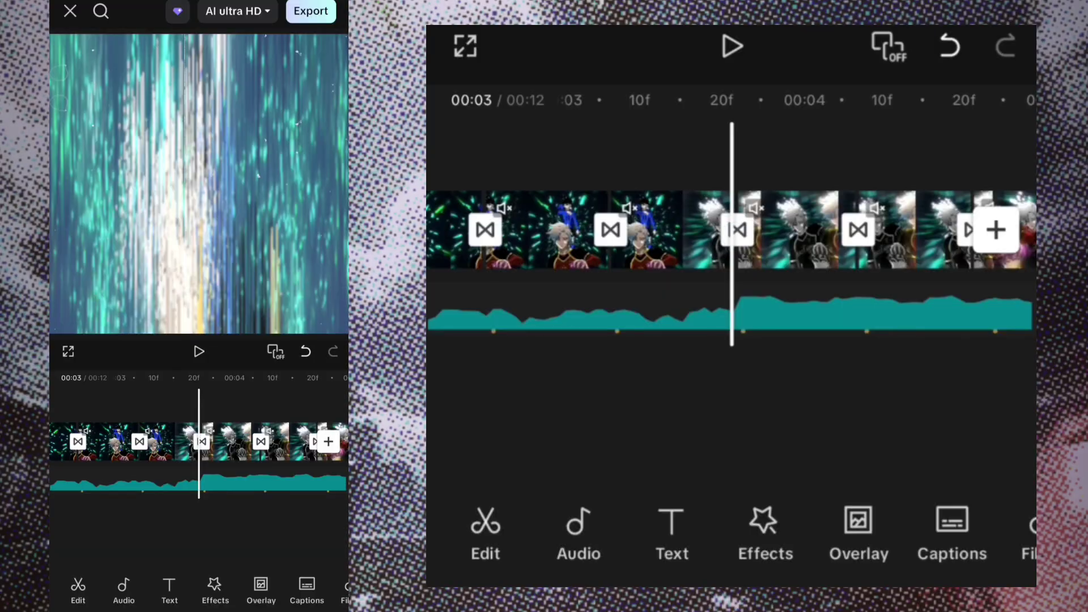
left_click(201, 442)
left_click(170, 393)
left_click(107, 139)
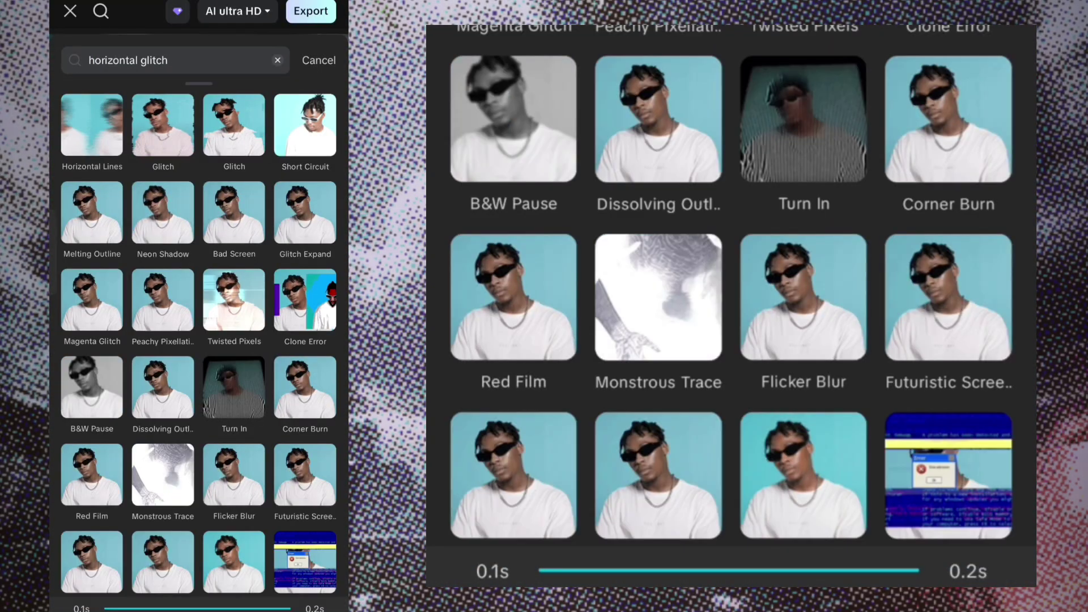
left_click(91, 119)
left_click(319, 396)
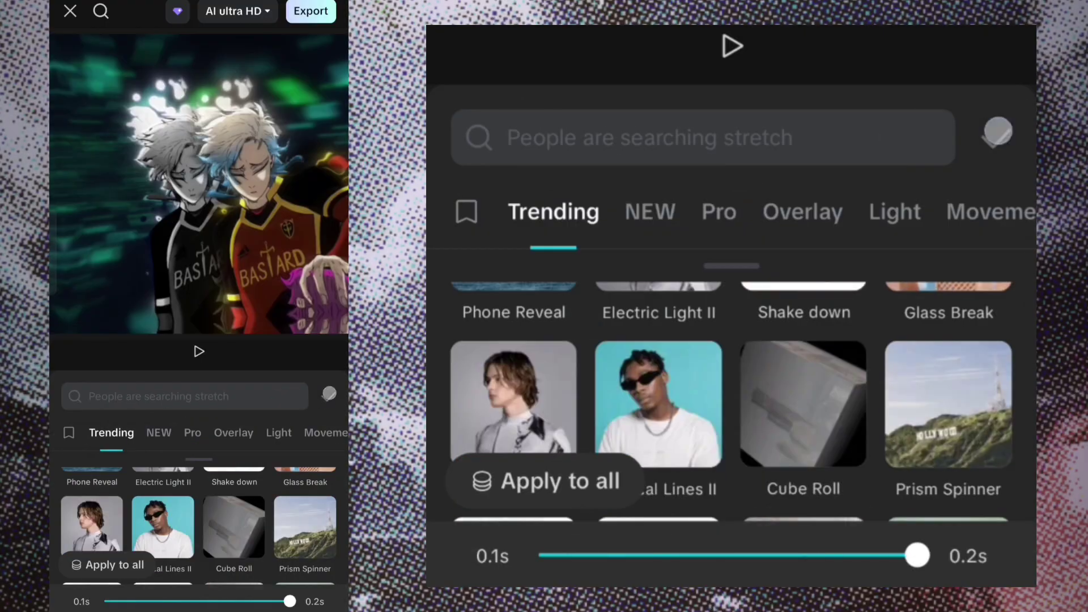
left_click(328, 394)
left_click(200, 358)
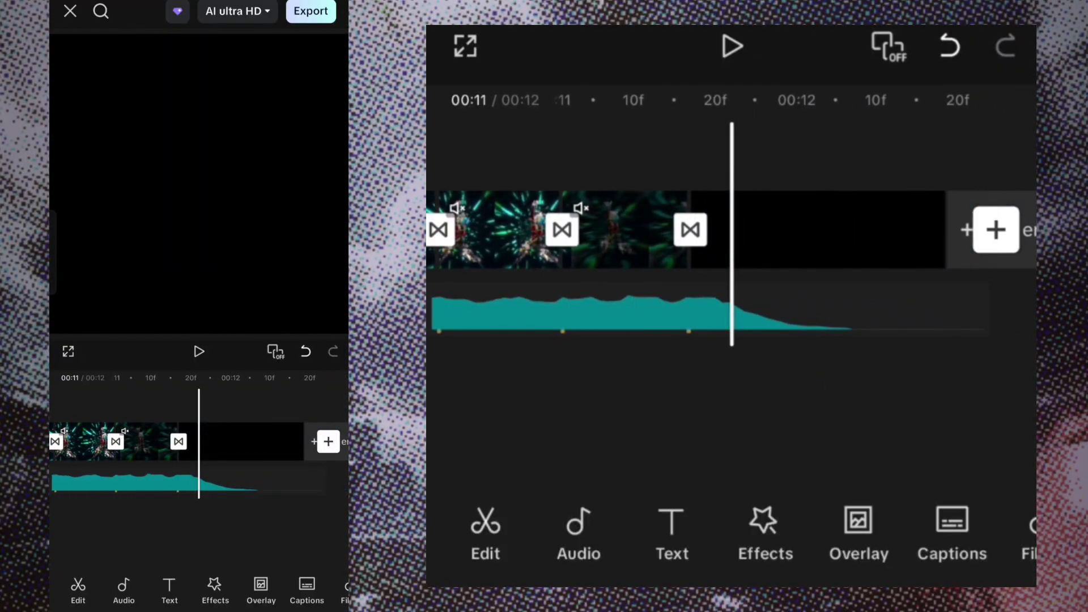
Give the final cut a 0.2s Double Glitch transition found by searching 'double glitch'
left_click(214, 589)
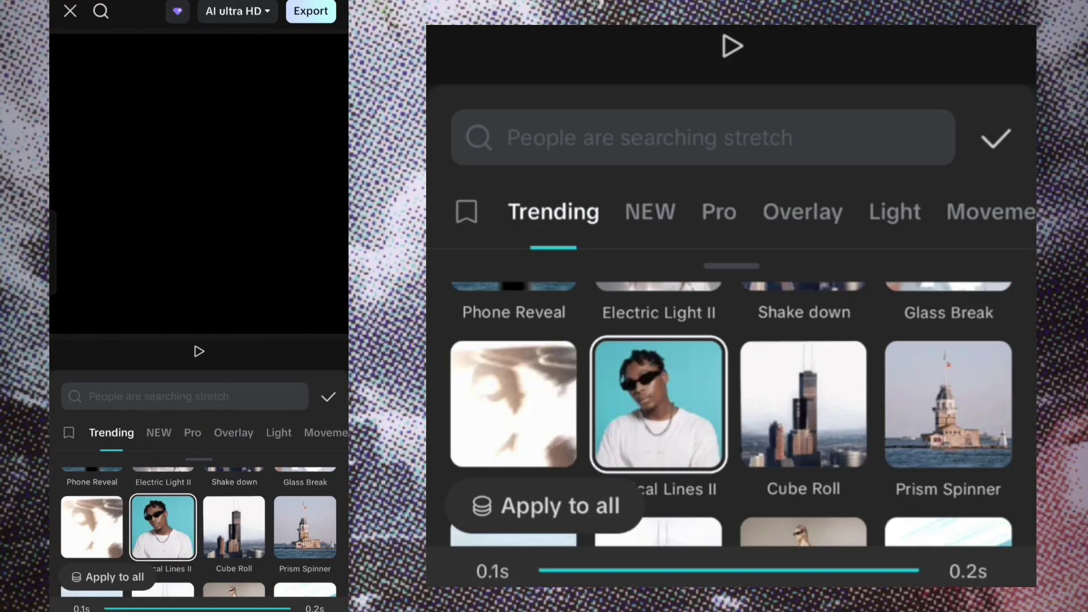
left_click(170, 394)
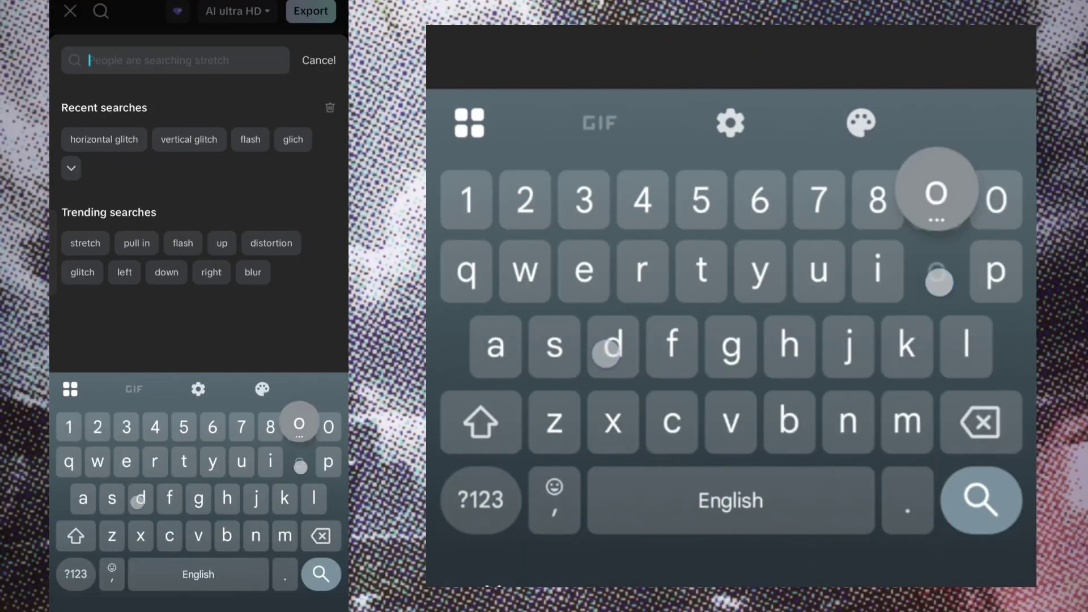
type("double")
left_click(111, 103)
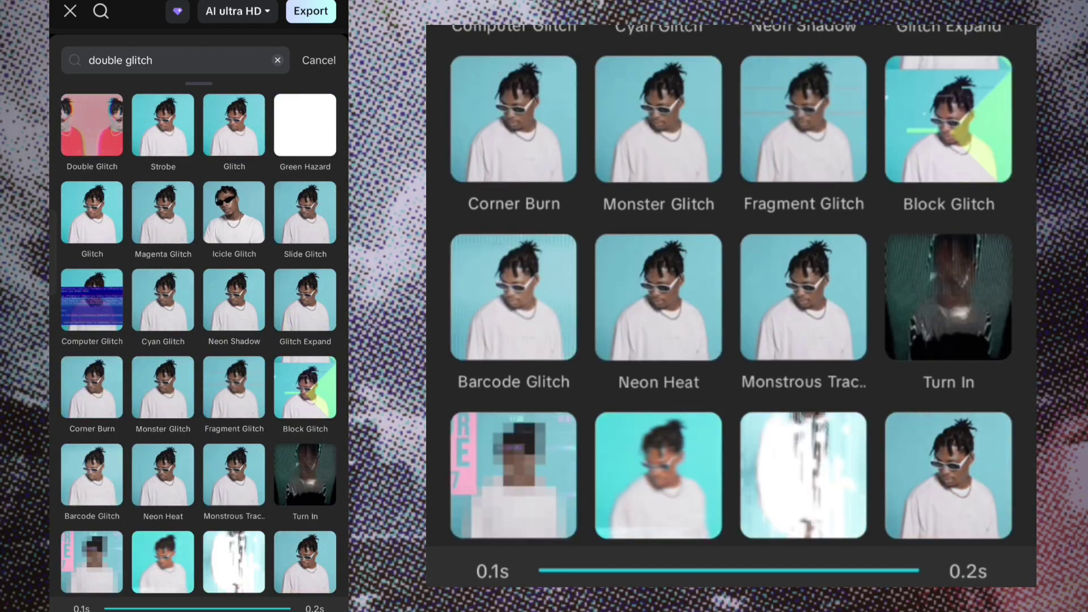
left_click(92, 125)
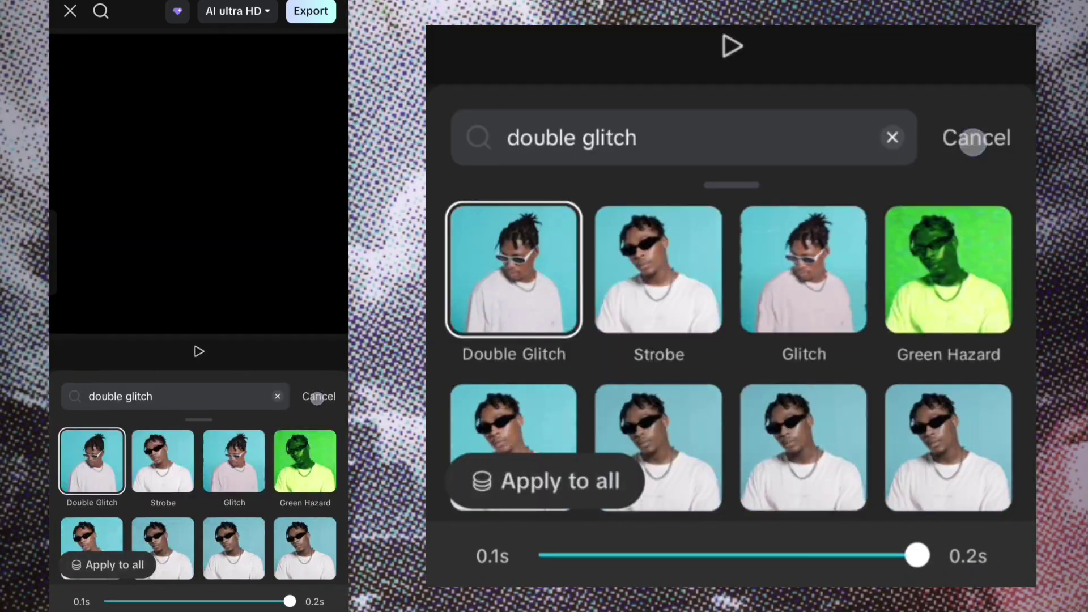
left_click(317, 398)
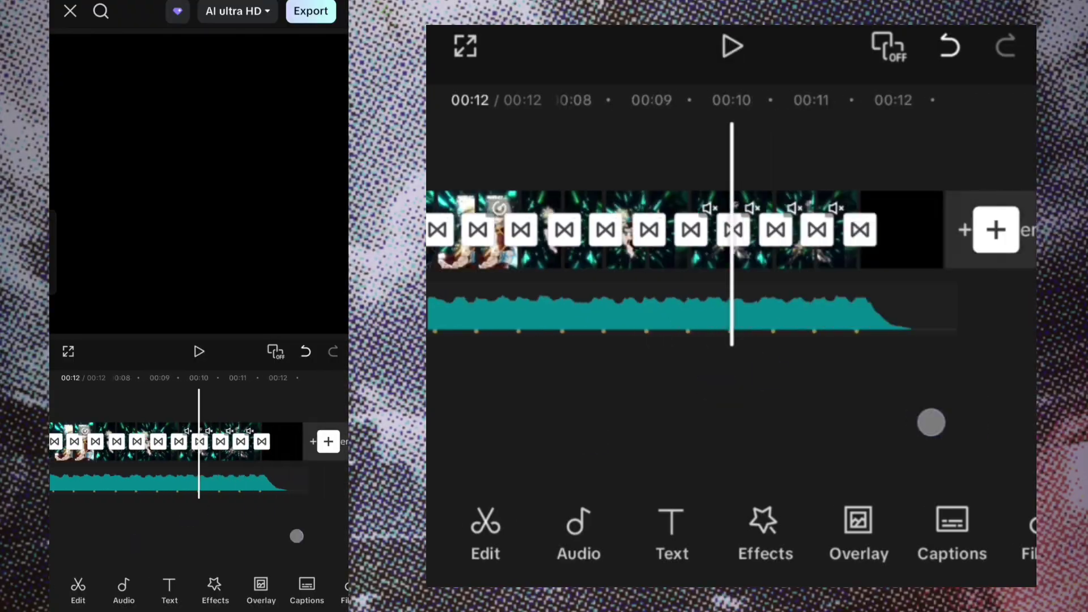
mouse_move(296, 535)
left_mouse_down()
mouse_move(255, 515)
mouse_move(263, 522)
left_mouse_up()
left_click(267, 585)
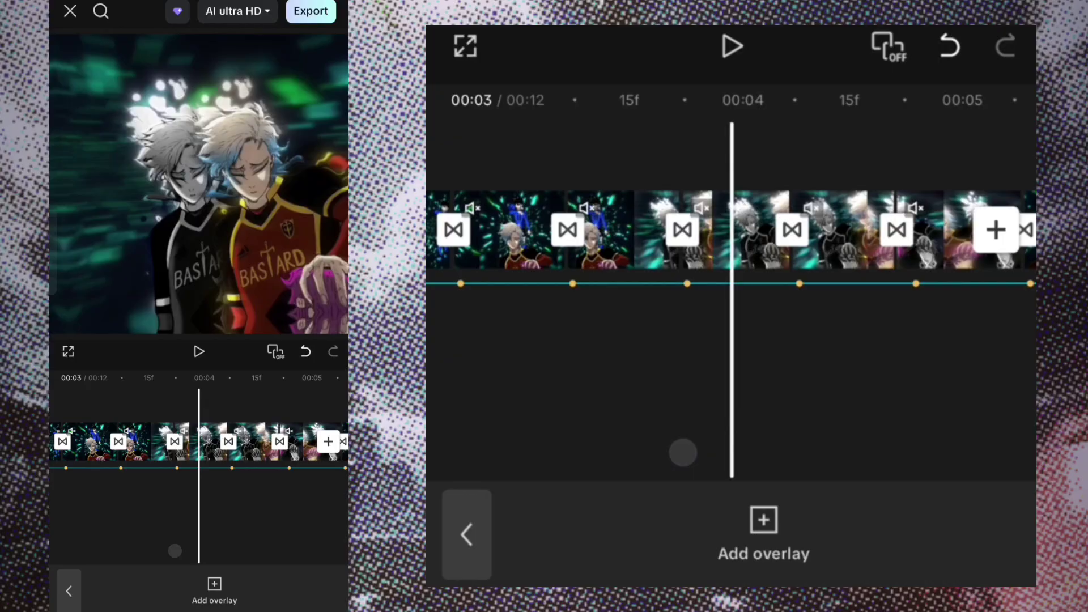
Add a white overlay clip at 00:03 and trim it down to 0.2s
mouse_move(225, 530)
left_mouse_down()
mouse_move(262, 532)
mouse_move(253, 527)
left_mouse_up()
left_click(214, 589)
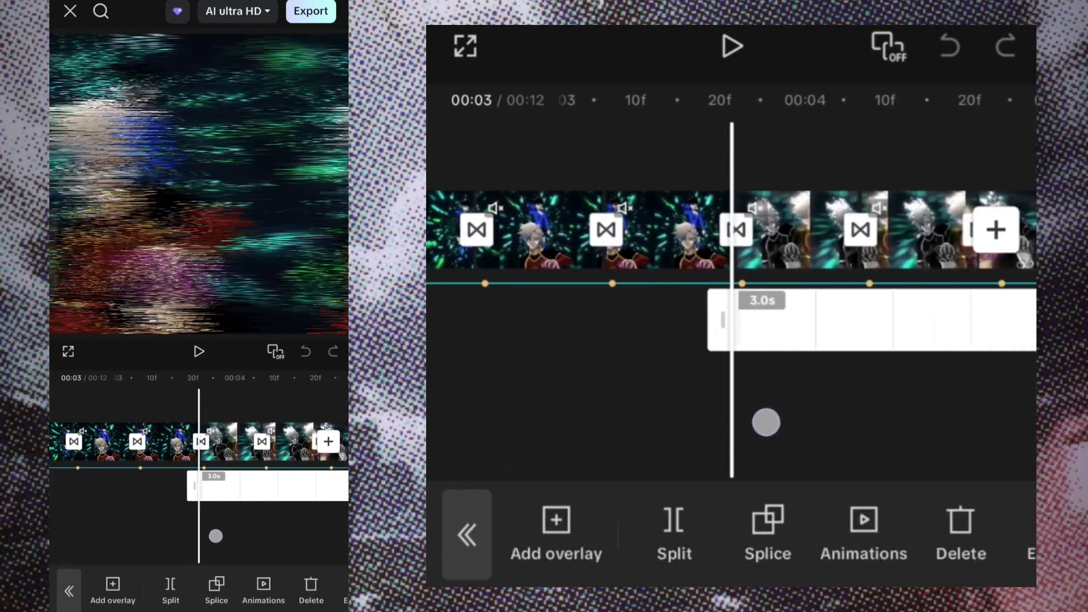
left_click_drag(215, 537, 158, 542)
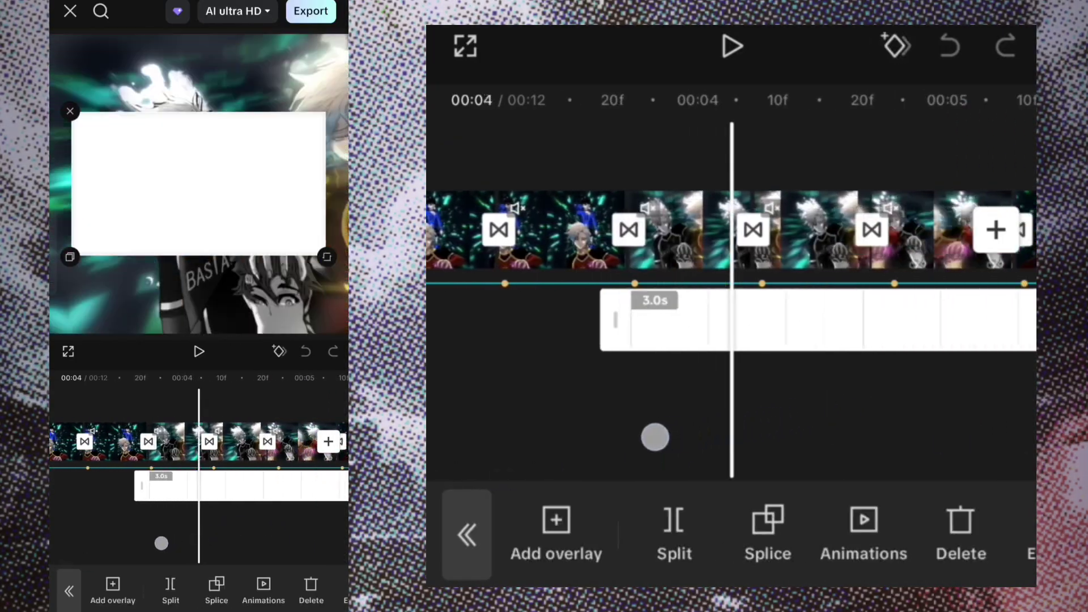
left_click(171, 590)
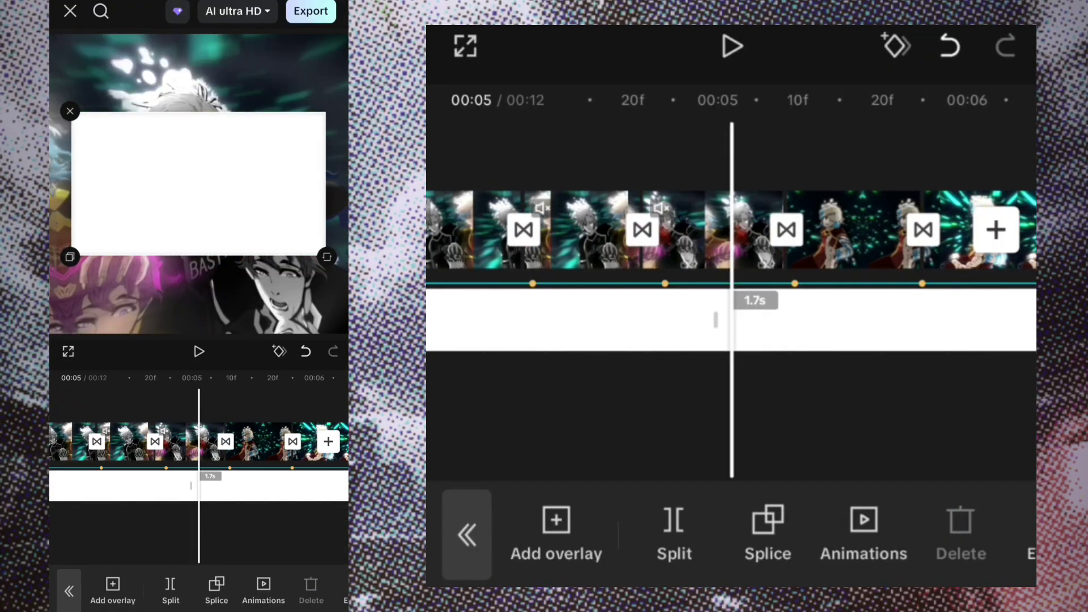
mouse_move(155, 519)
left_mouse_down()
mouse_move(300, 520)
mouse_move(160, 550)
left_mouse_up()
left_click(248, 537)
Add keyframes at the white overlay's start, middle and end
scroll(699, 433, "up", 5)
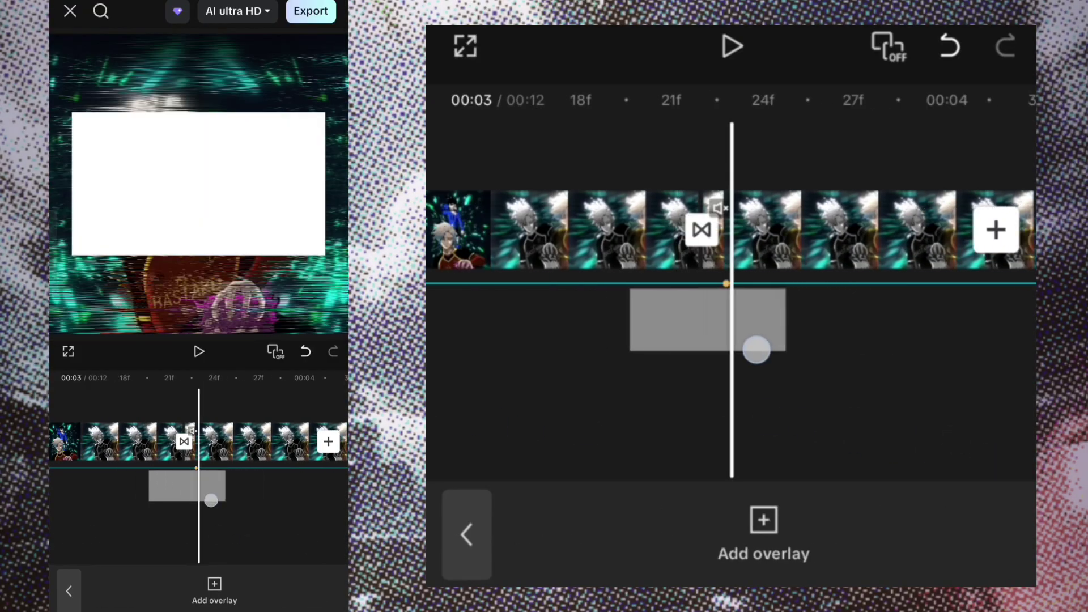
left_click(804, 376)
left_click_drag(852, 408, 830, 417)
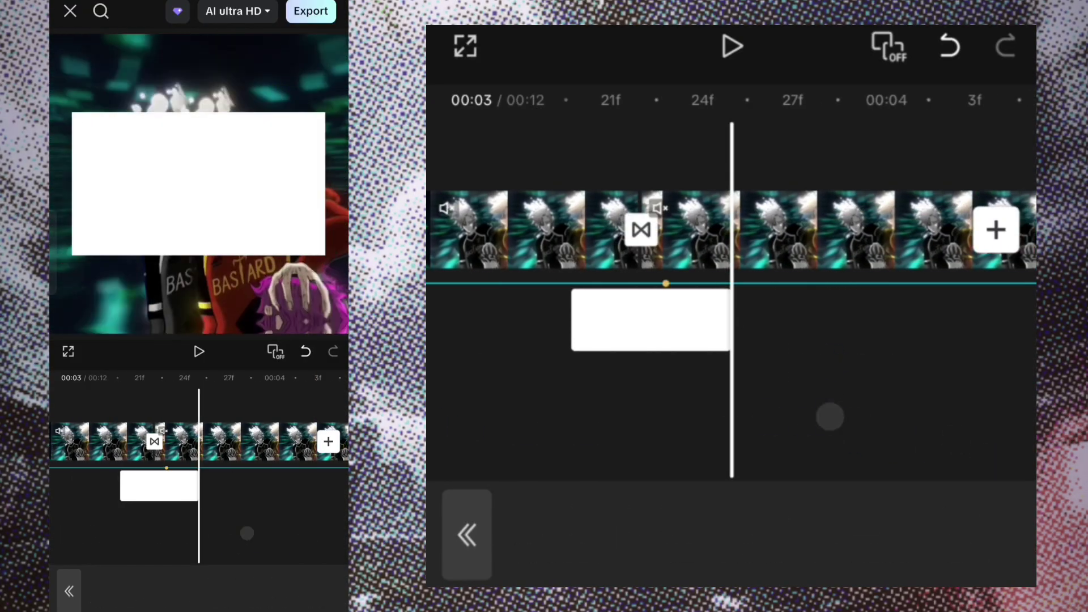
left_click_drag(699, 426, 833, 328)
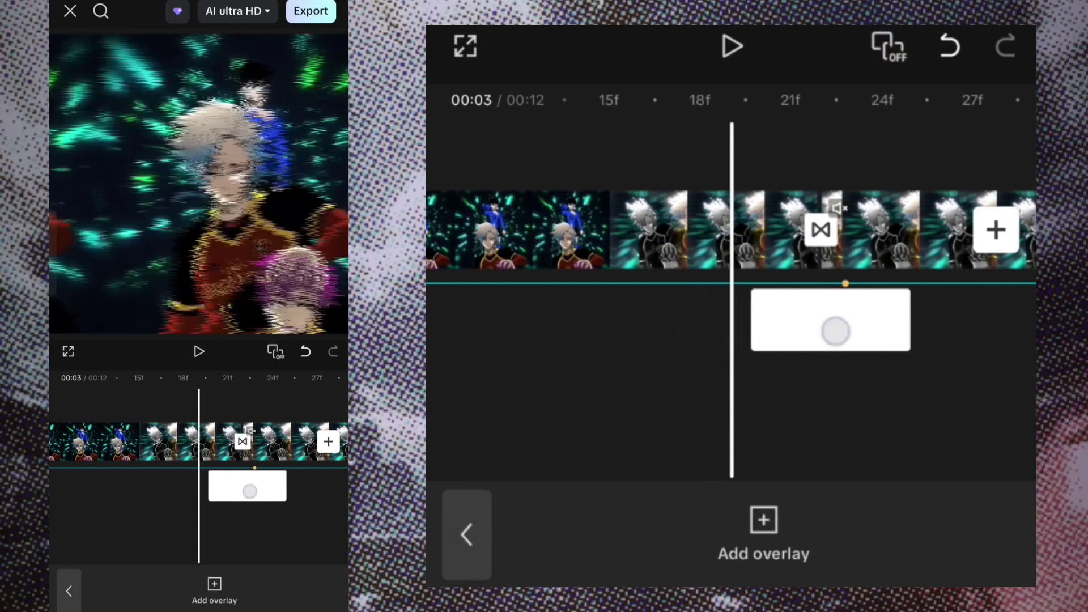
left_click_drag(859, 396, 790, 393)
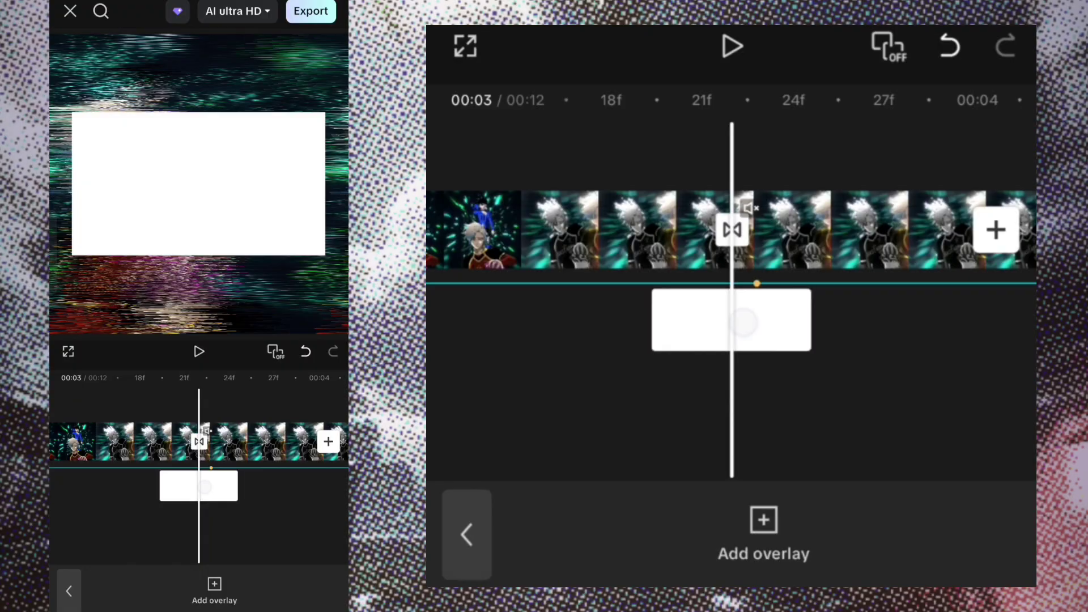
left_click_drag(892, 414, 812, 414)
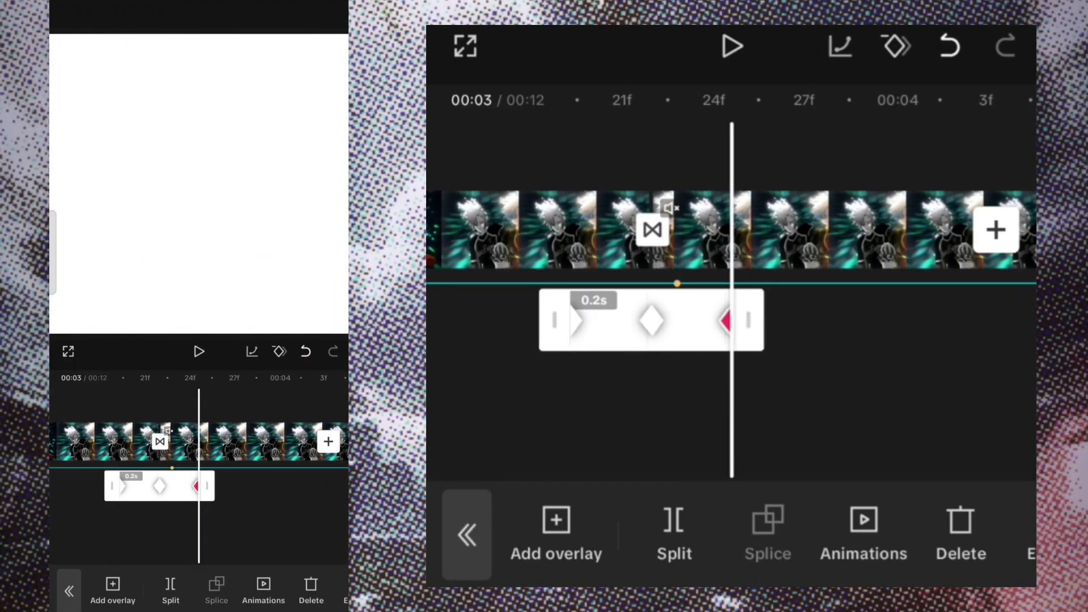
Set the white flash overlay's opacity to 0 at both its last and first keyframes
left_click(768, 530)
left_click_drag(900, 516, 462, 533)
left_click(996, 556)
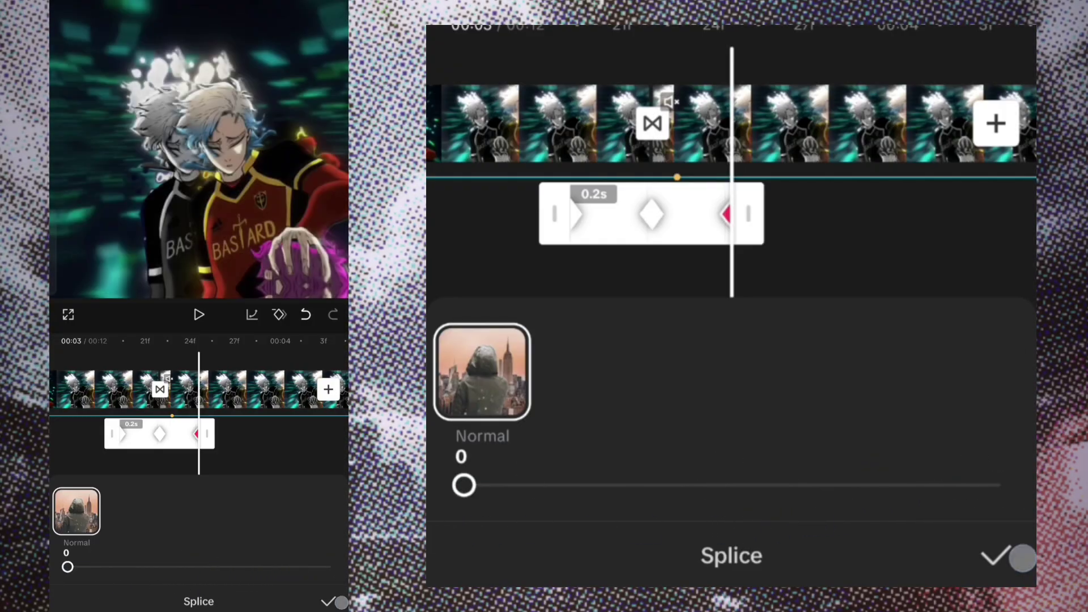
left_click_drag(855, 437, 1016, 436)
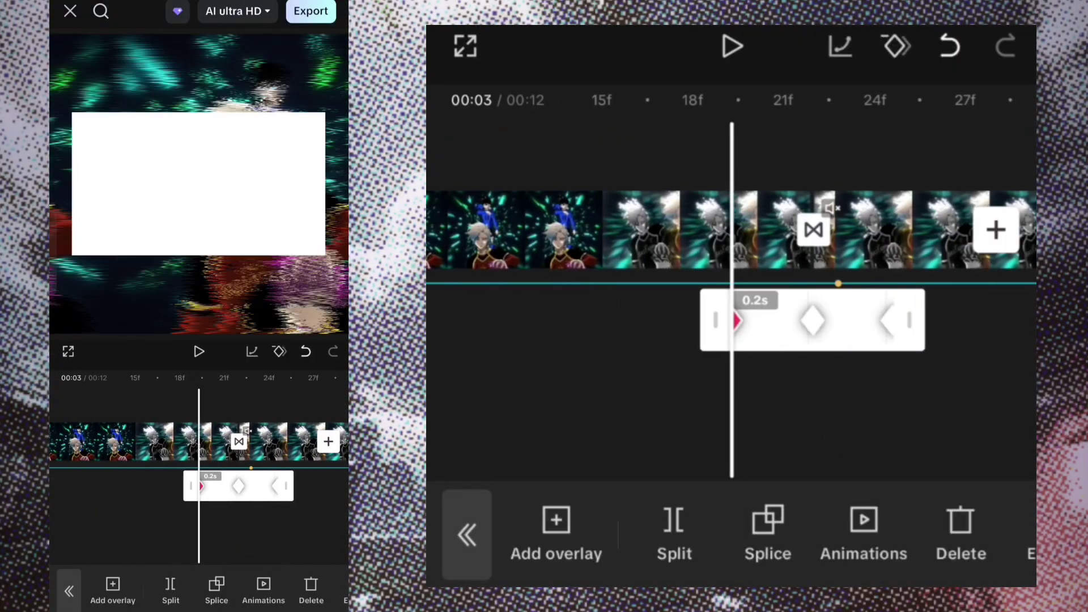
left_click(768, 530)
left_click_drag(996, 485, 464, 486)
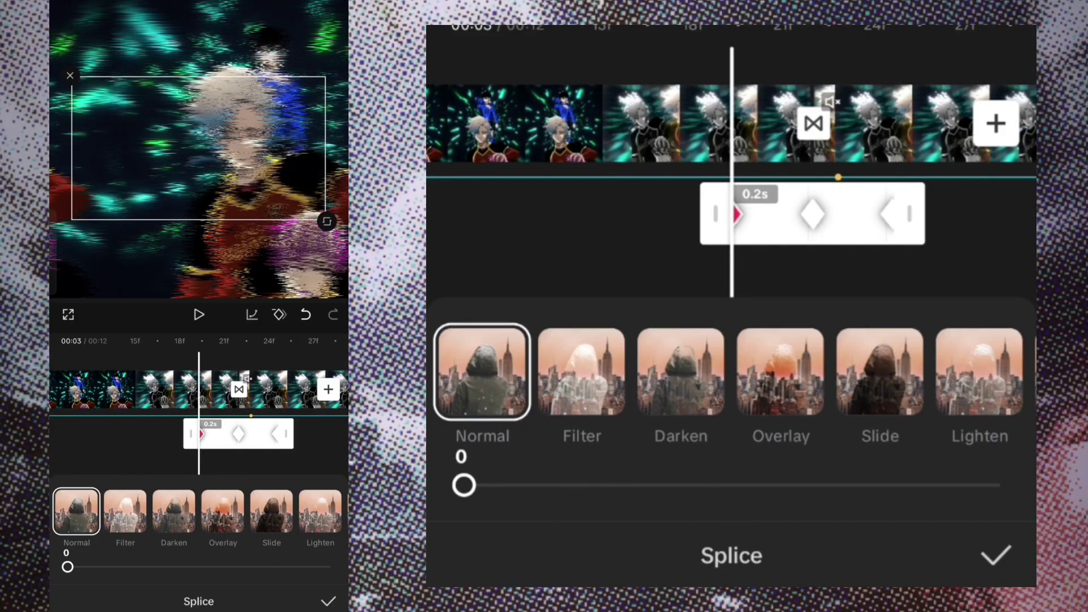
left_click_drag(826, 241, 787, 251)
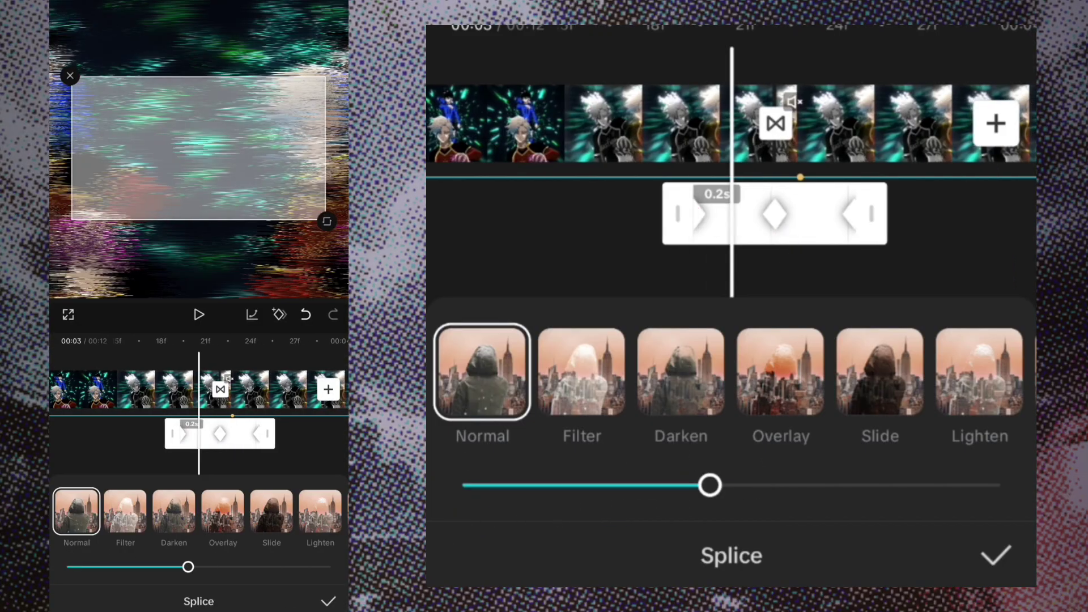
left_click(996, 555)
Apply the Cubic Out easing curve between the overlay's keyframes
left_click(950, 45)
left_click(714, 489)
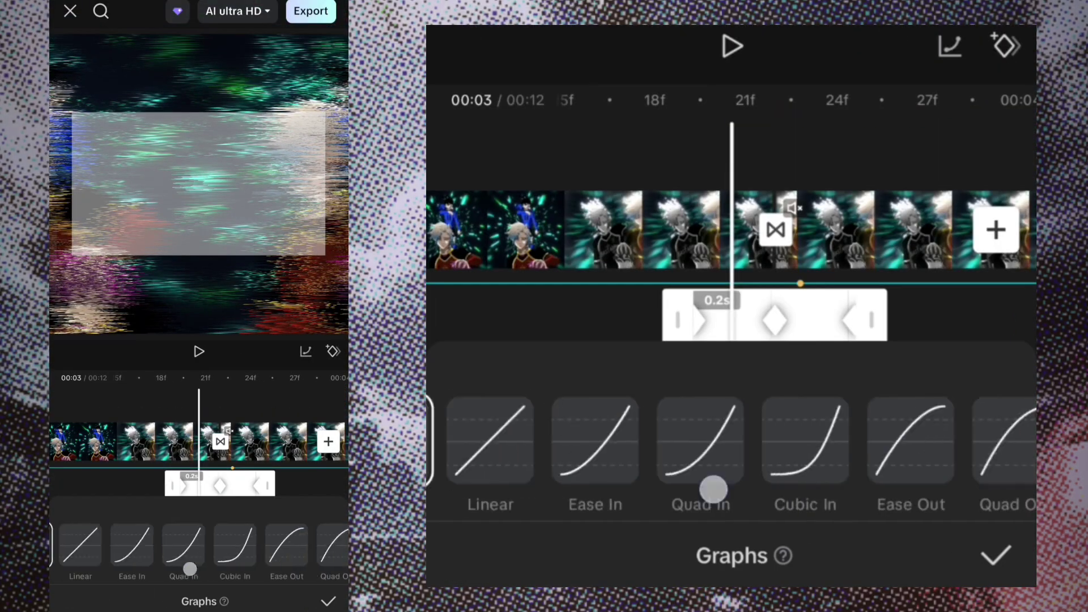
left_click(907, 441)
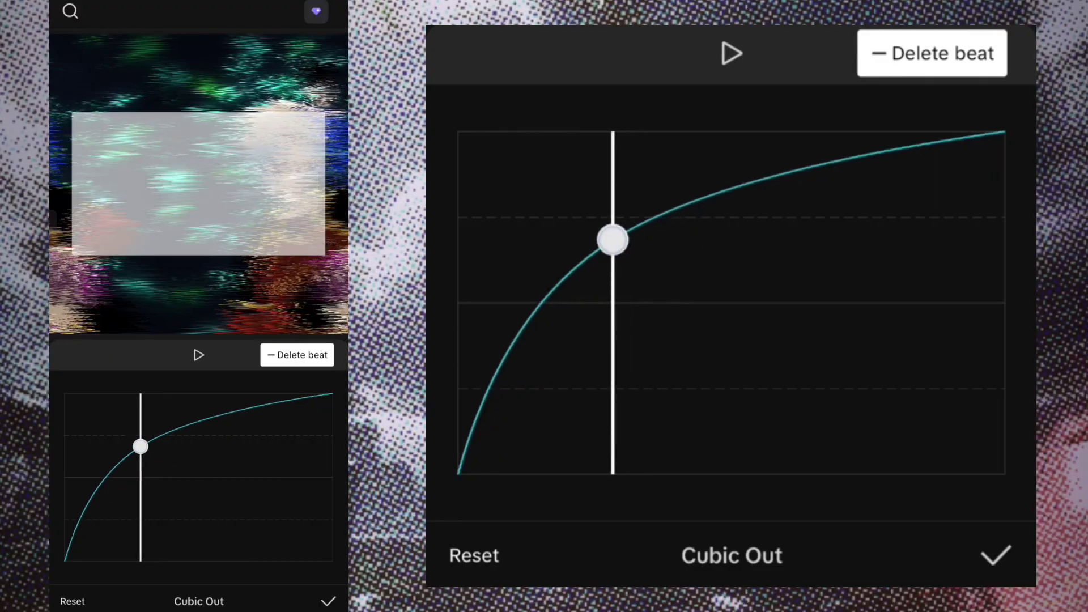
left_click(996, 555)
Confirm the easing and place a flash overlay copy on the 00:05 cut
left_click(995, 555)
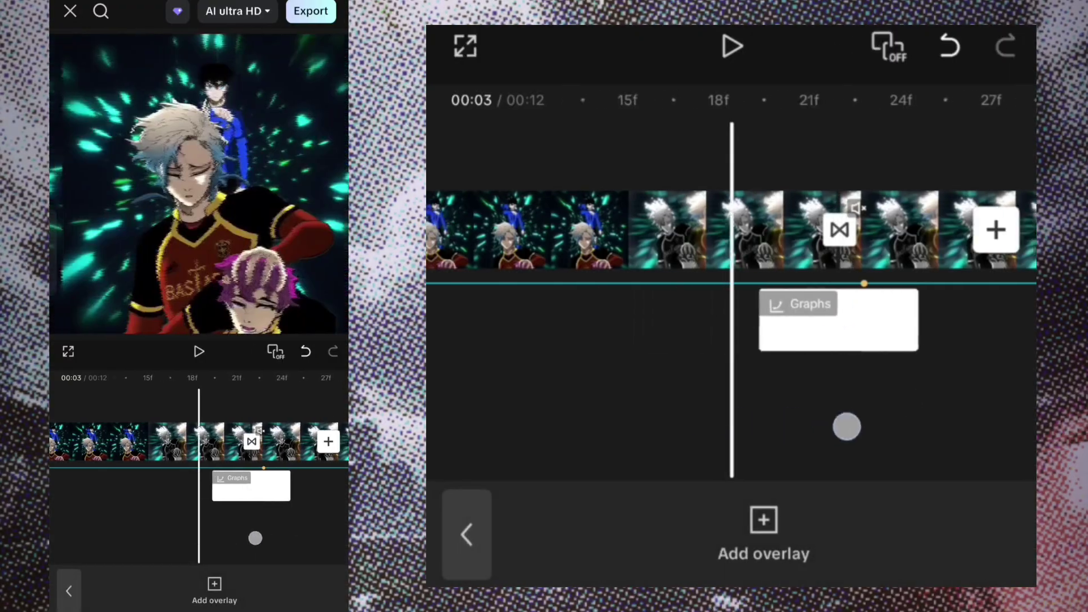
left_click_drag(845, 425, 925, 425)
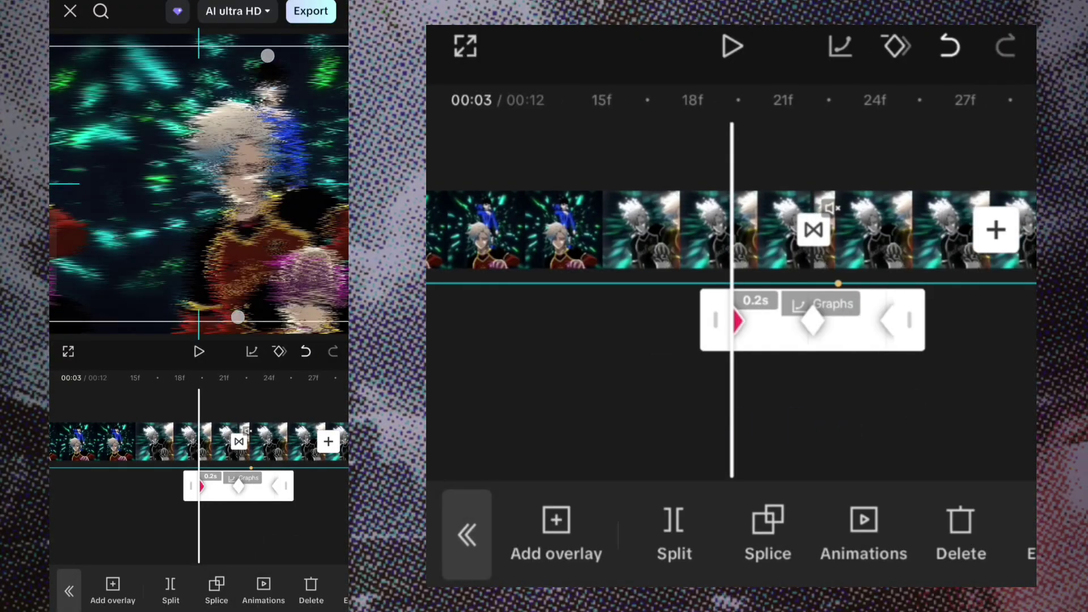
scroll(748, 425, "up", 3)
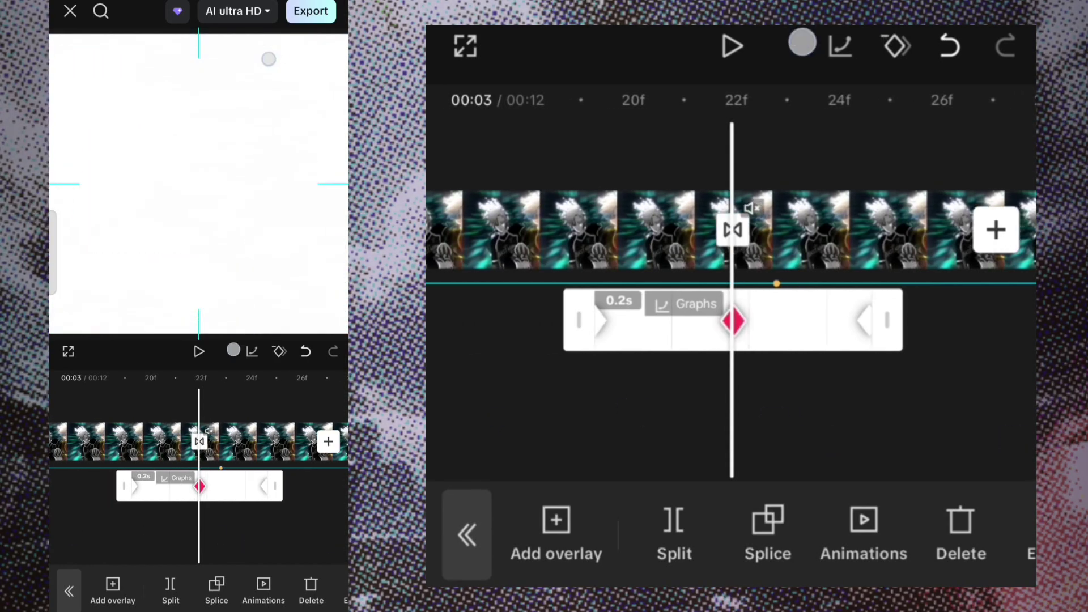
left_click(806, 442)
left_click_drag(913, 432, 806, 428)
scroll(703, 430, "down", 3)
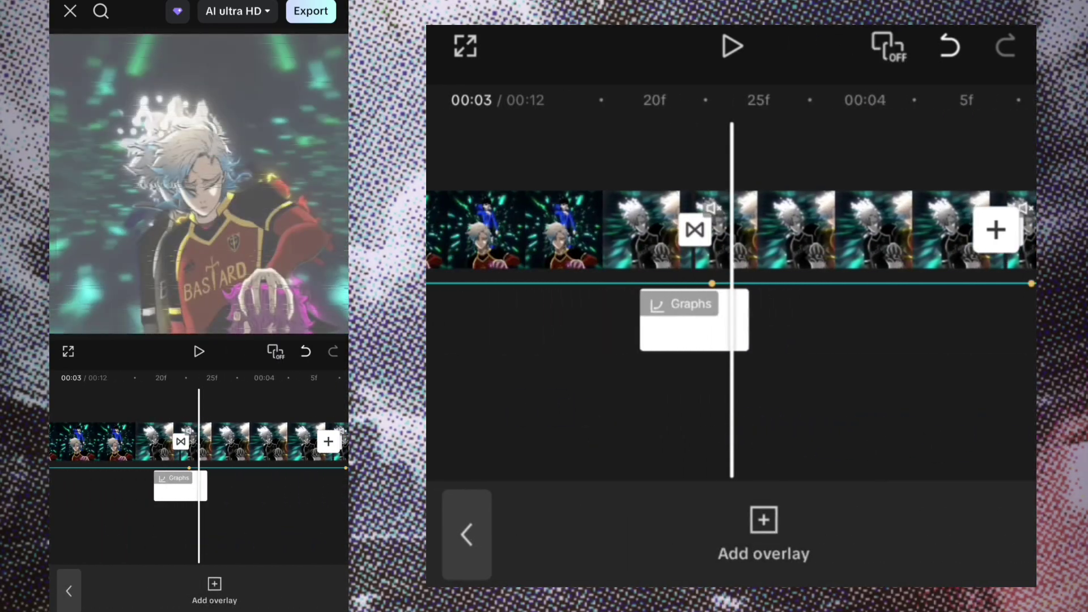
left_click_drag(828, 565, 510, 564)
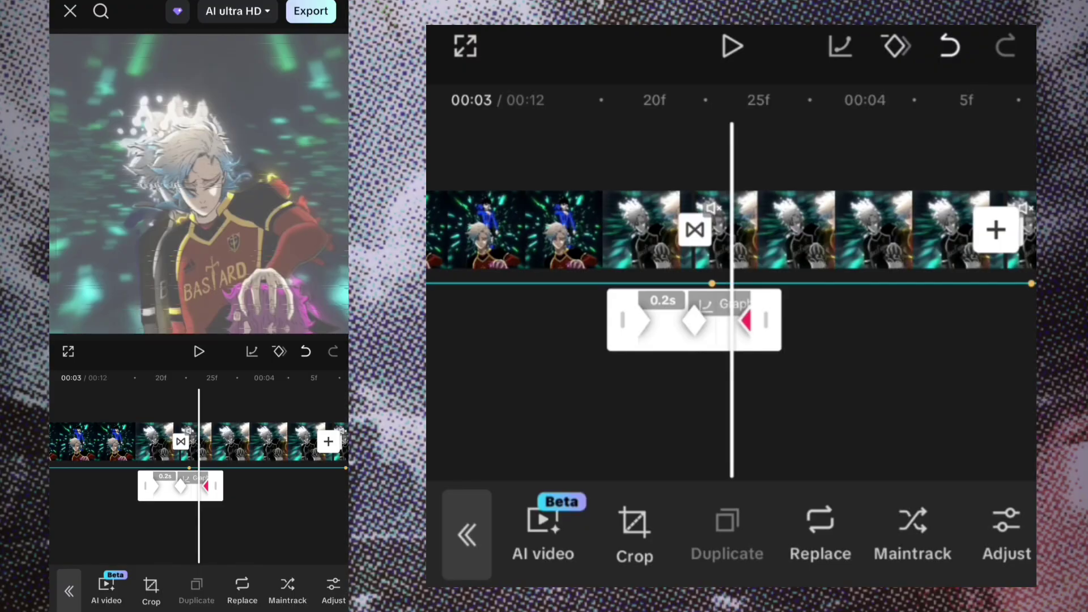
left_click_drag(736, 229, 717, 230)
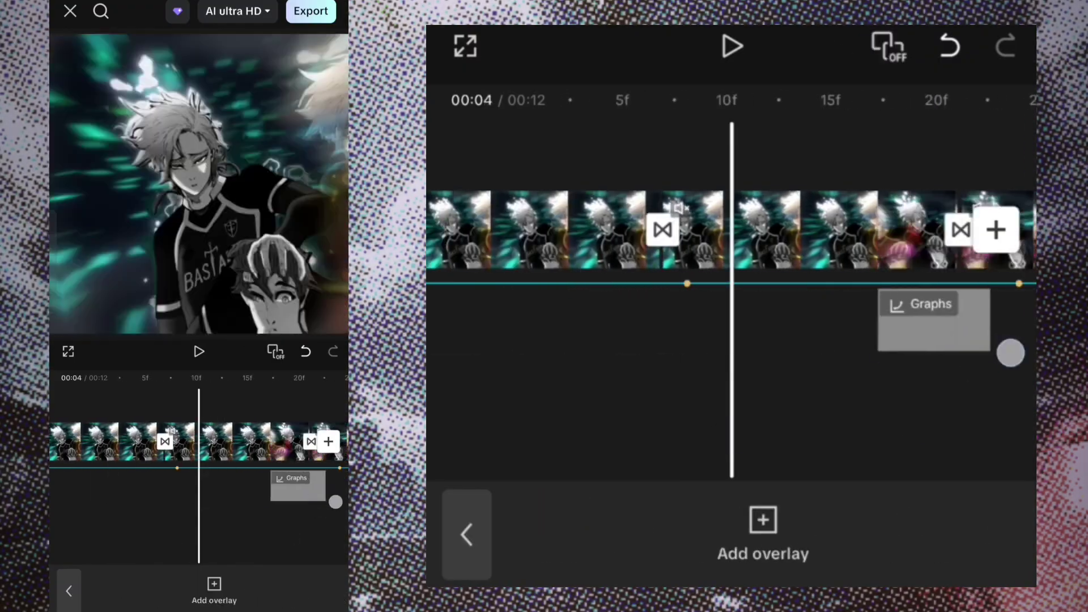
left_click_drag(978, 367, 806, 417)
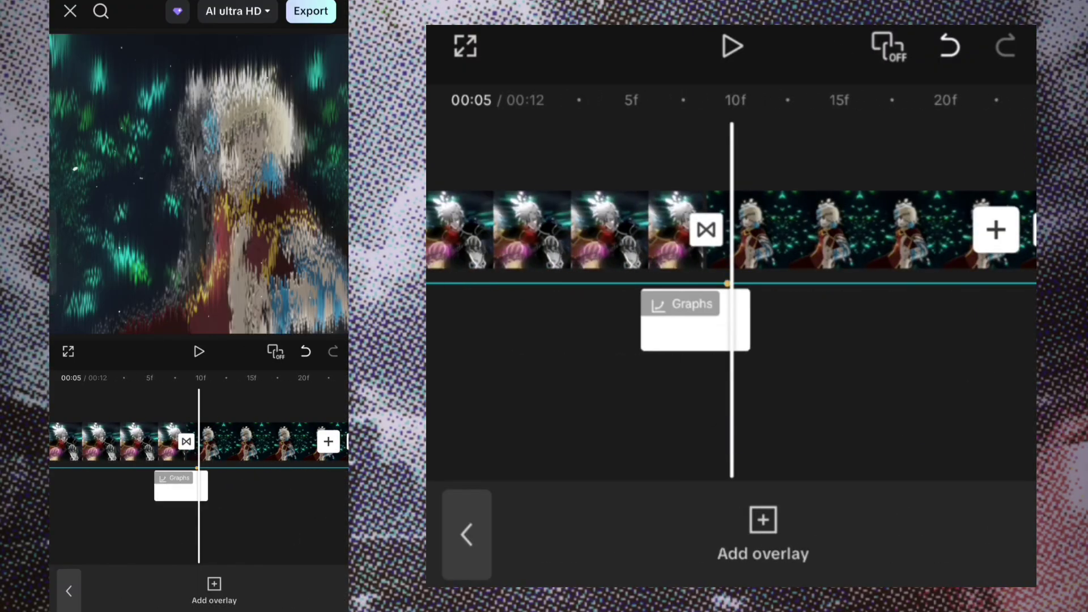
left_click(773, 328)
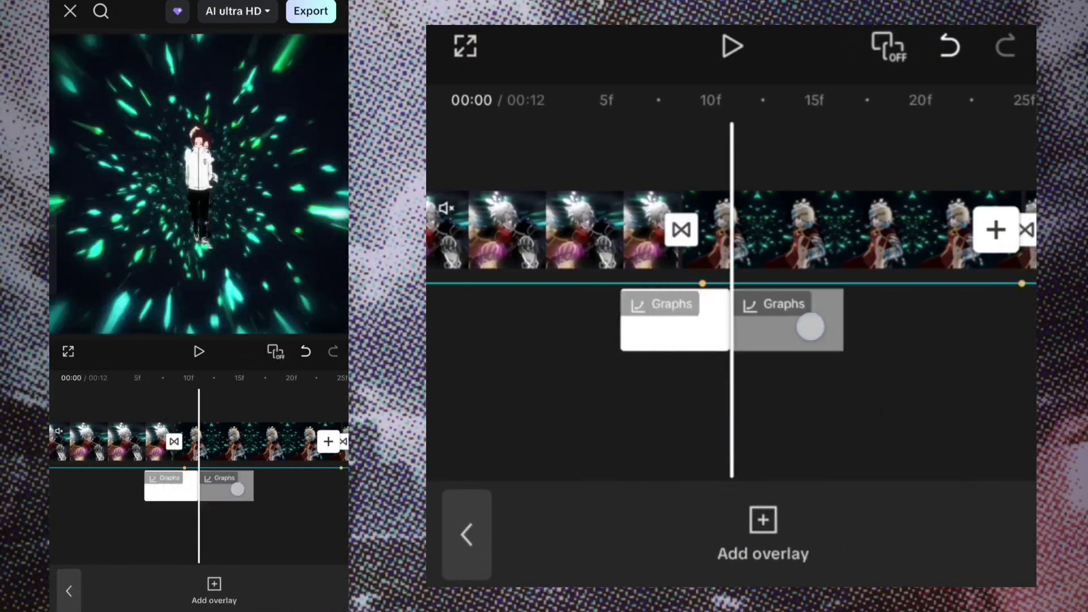
Move more flash overlay copies onto the 00:07, 00:09 and 00:11 transitions, then return to the start
left_click_drag(809, 323, 750, 347)
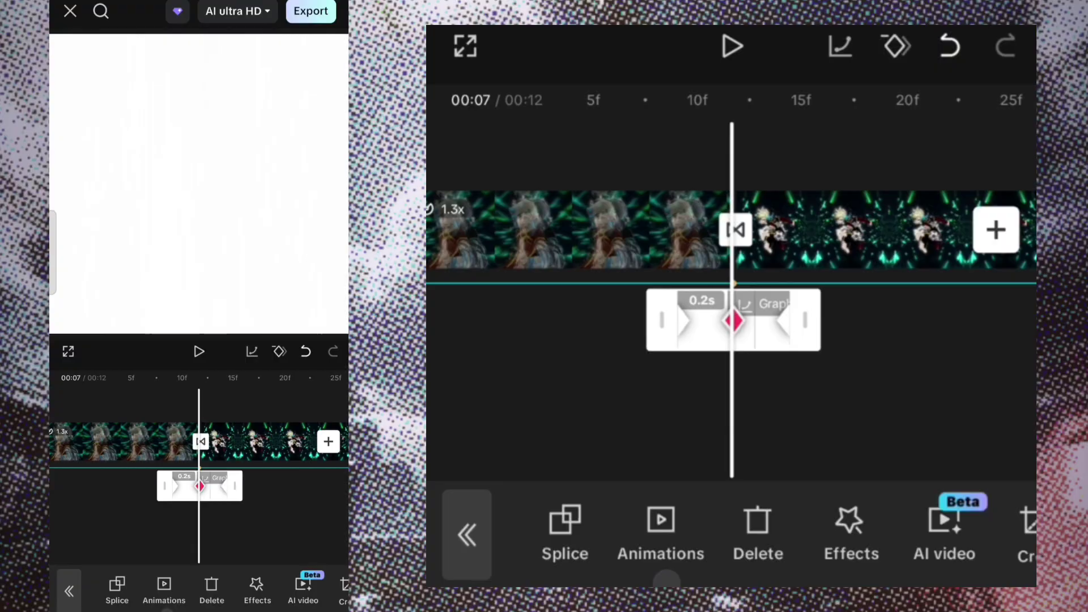
left_click(1008, 352)
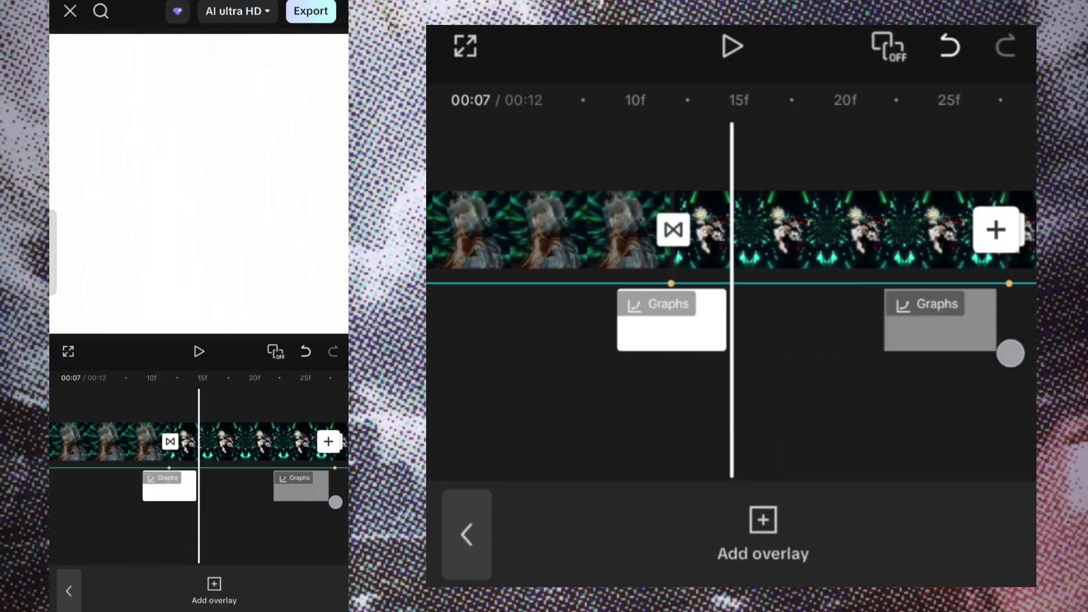
mouse_move(1008, 352)
left_mouse_down()
mouse_move(772, 350)
mouse_move(1008, 364)
mouse_move(840, 420)
mouse_move(644, 428)
left_mouse_up()
left_click(708, 320)
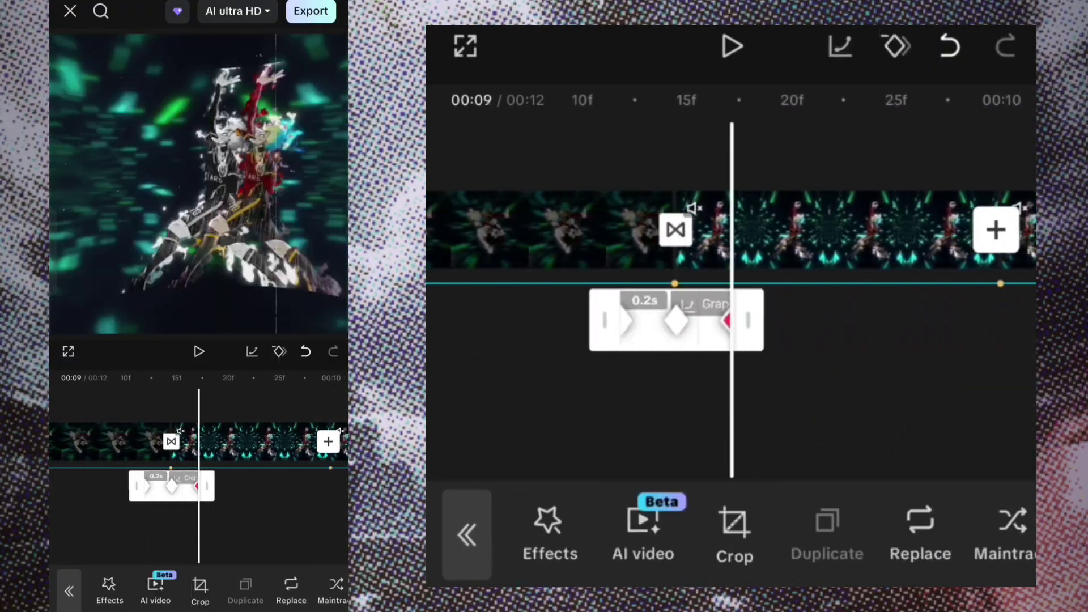
left_click(1013, 364)
left_click_drag(1012, 364, 848, 347)
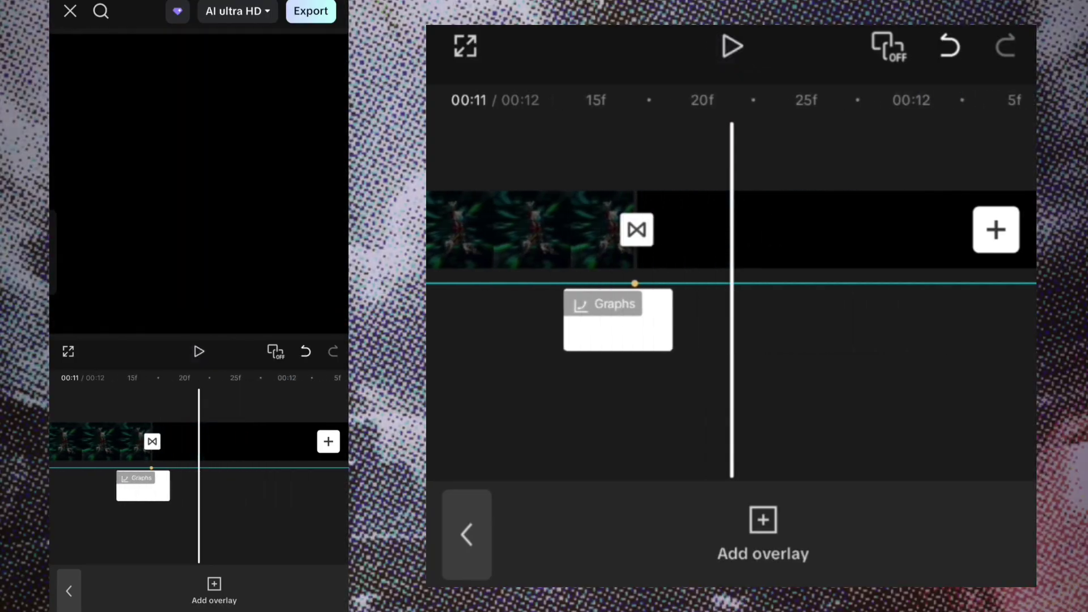
left_click_drag(959, 449, 887, 418)
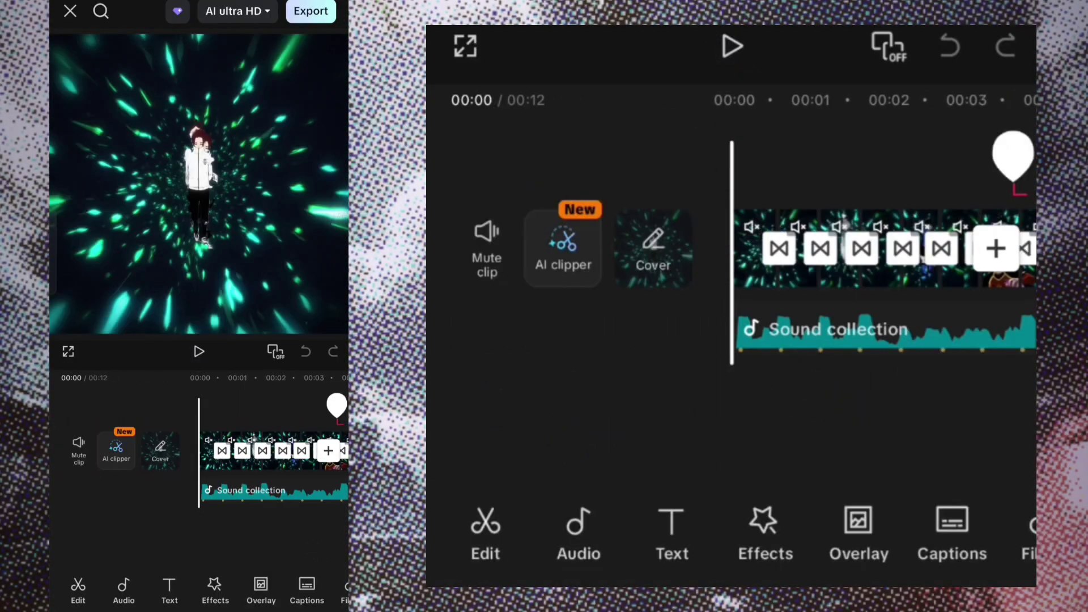
Add the Glow 2 video effect found by searching 'glow 2'
left_click(765, 533)
left_click(583, 524)
left_click(704, 127)
type("glo")
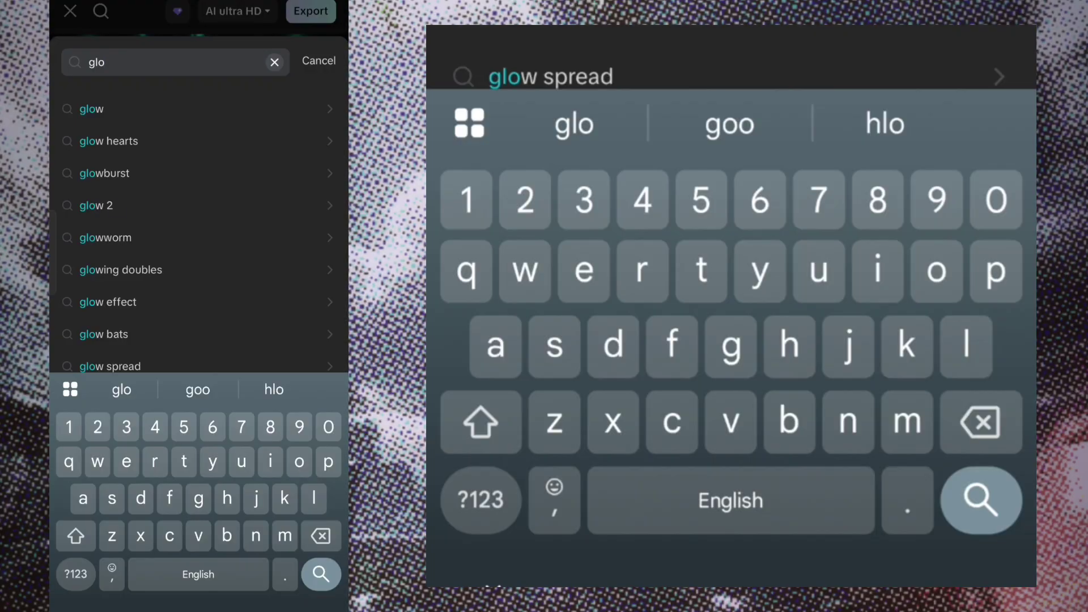
left_click(96, 205)
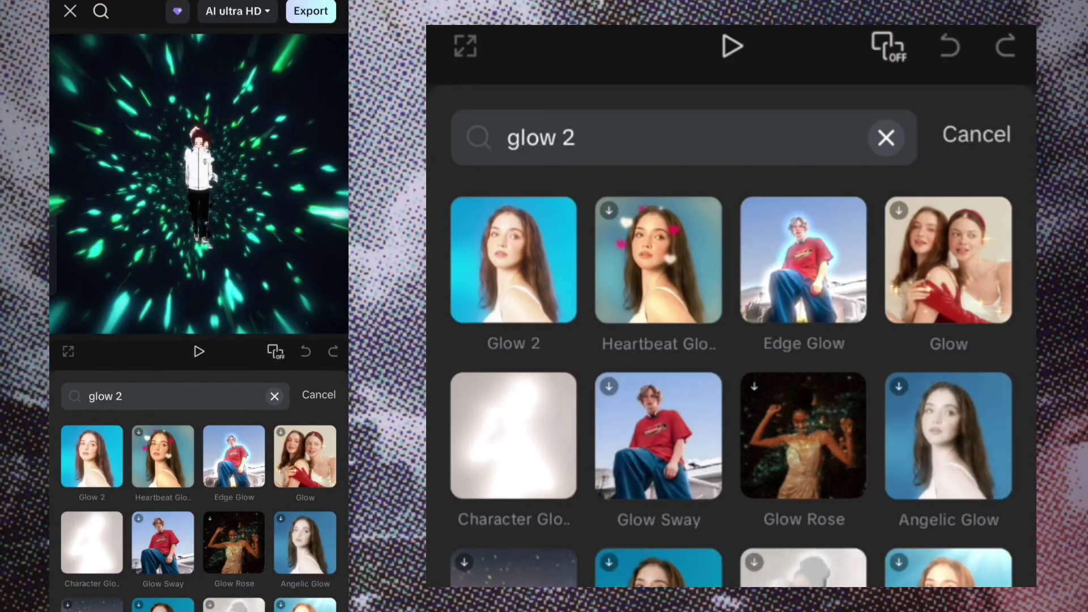
left_click(499, 255)
left_click(976, 134)
left_click(994, 129)
Target Glow 2 at all videos, stretch it across the edit, and set glow 33, size 100
left_click(850, 316)
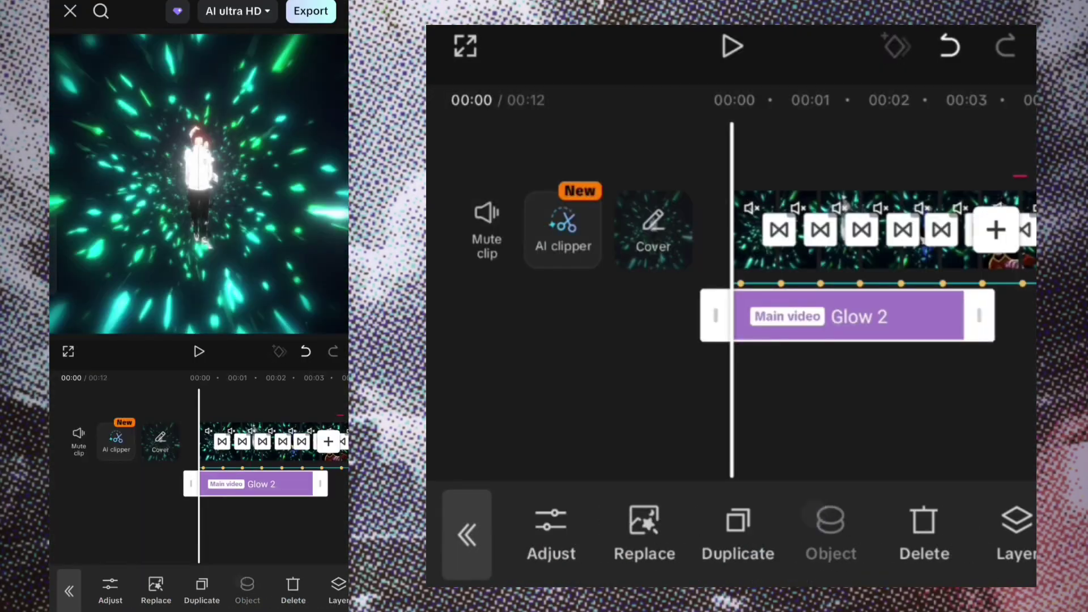
left_click(829, 532)
left_click(498, 391)
left_click(996, 553)
left_click_drag(853, 317, 1026, 375)
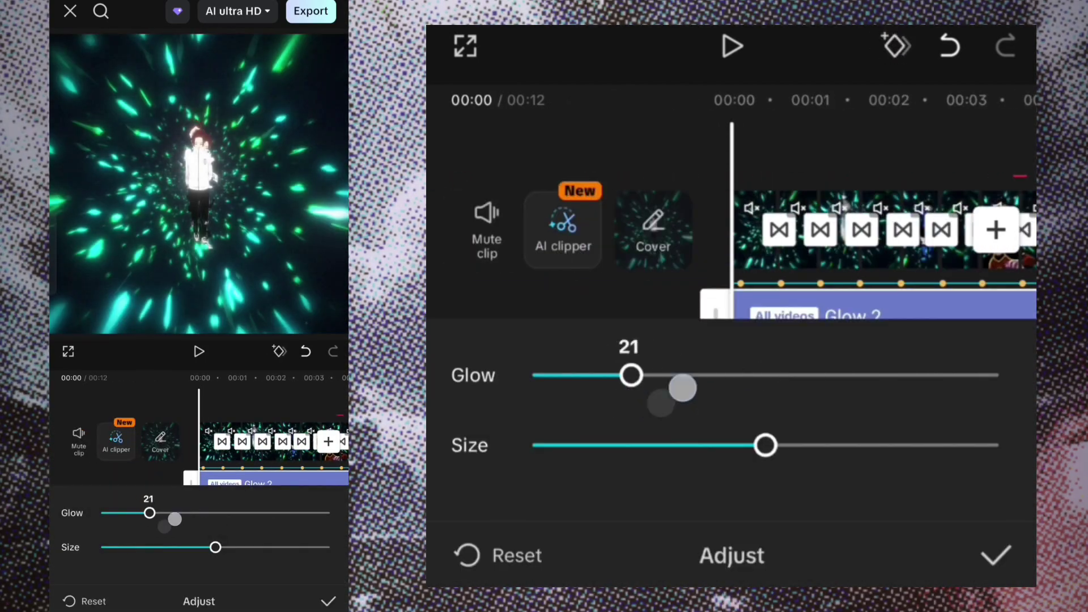
left_click_drag(687, 399, 685, 399)
left_click_drag(765, 445, 996, 444)
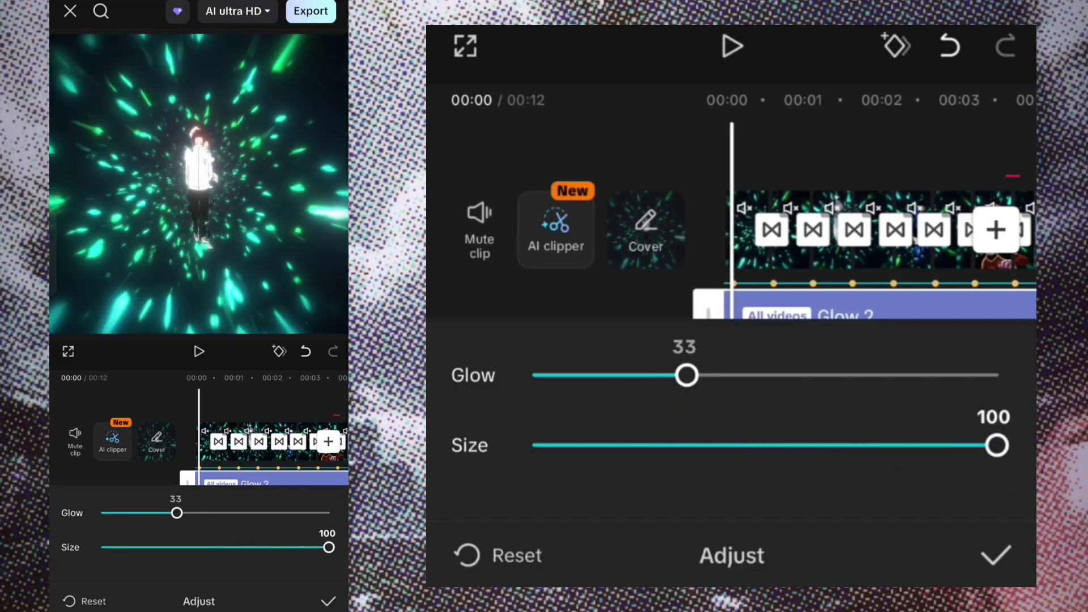
left_click(996, 555)
left_click(760, 412)
left_click_drag(760, 413, 683, 413)
Add a Shake video effect, searched as 'shake', starting midway through the edit
scroll(789, 420, "up", 3)
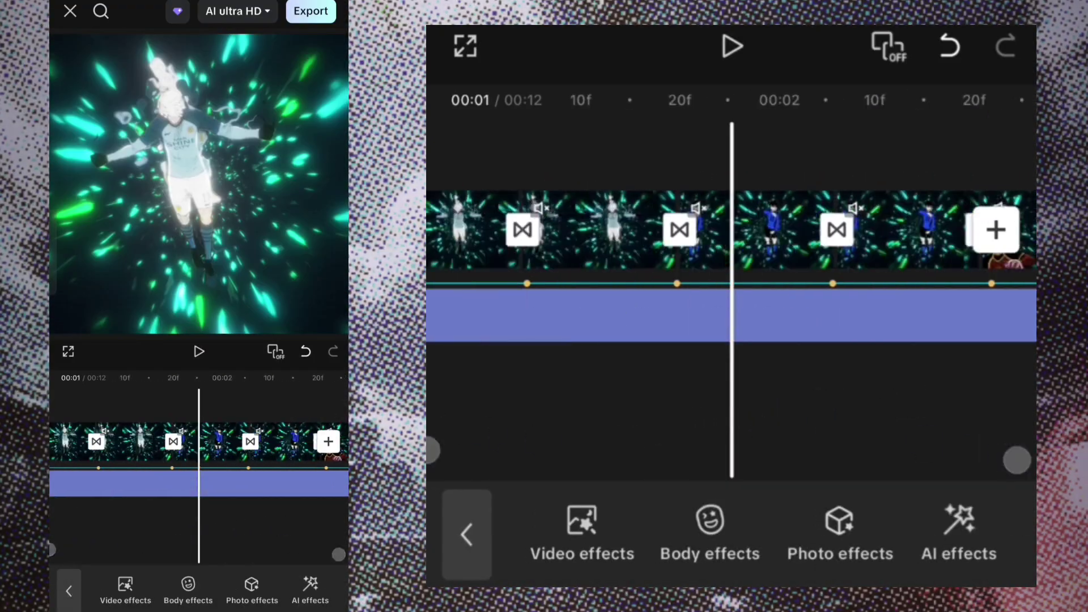
left_click_drag(893, 424, 884, 423)
left_click(582, 533)
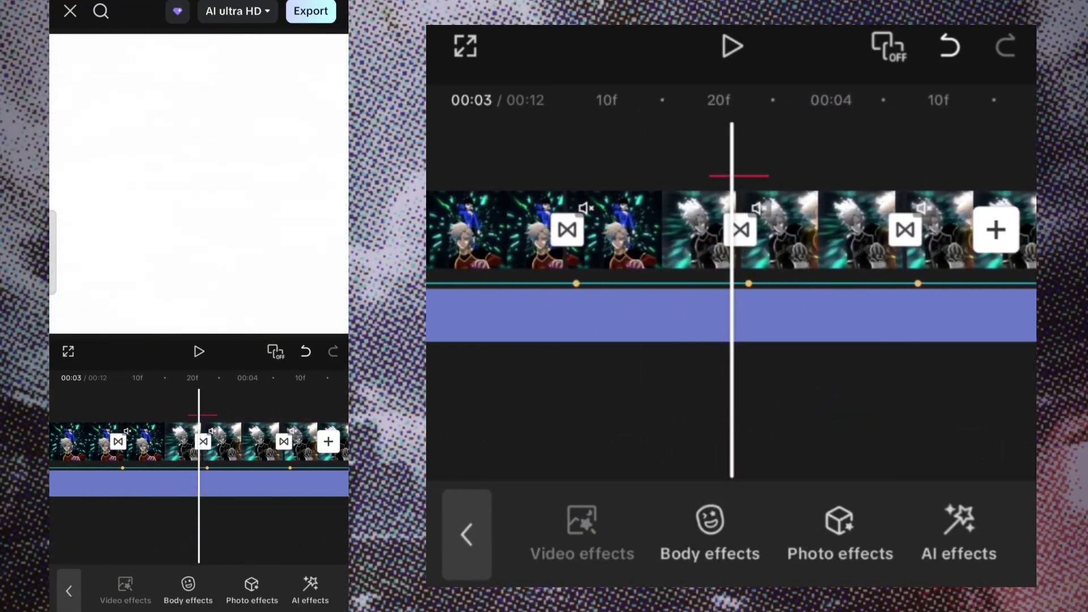
left_click(729, 126)
type("shake")
key("Return")
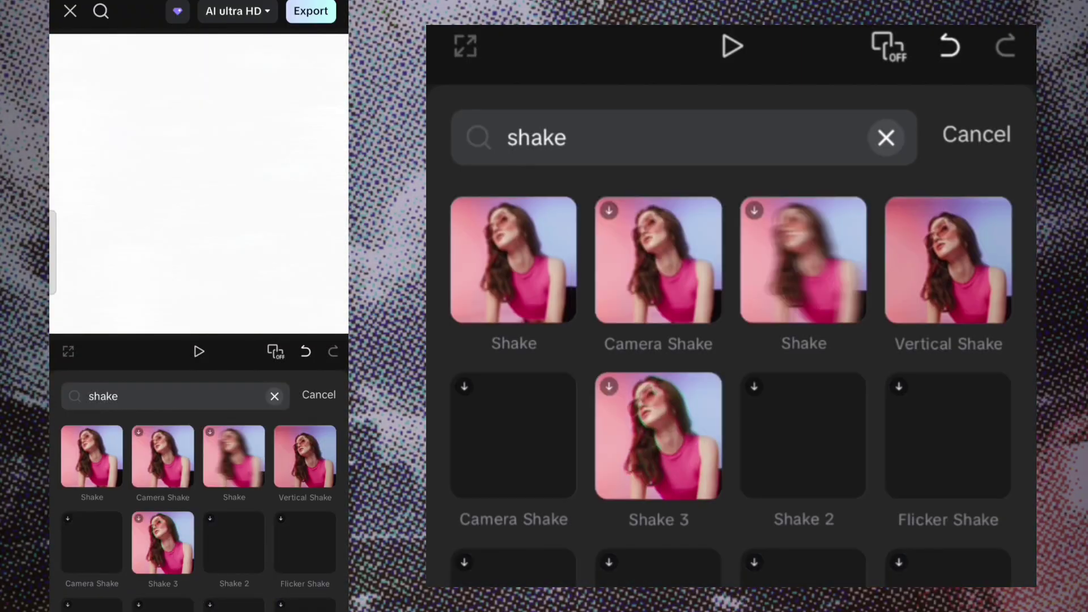
left_click(512, 260)
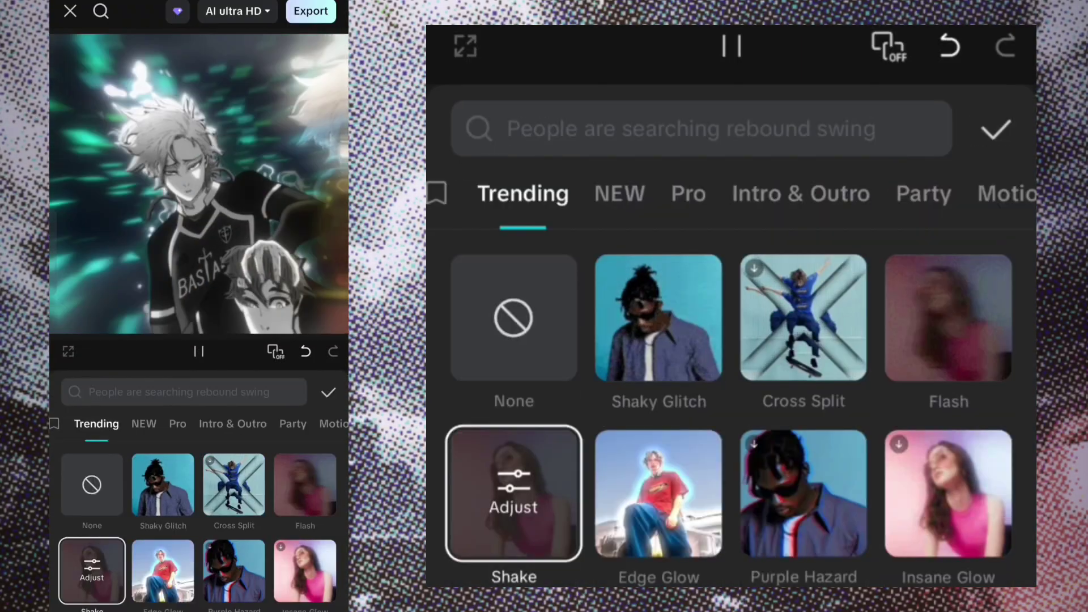
left_click(996, 128)
left_click(765, 379)
left_click_drag(766, 454, 1003, 426)
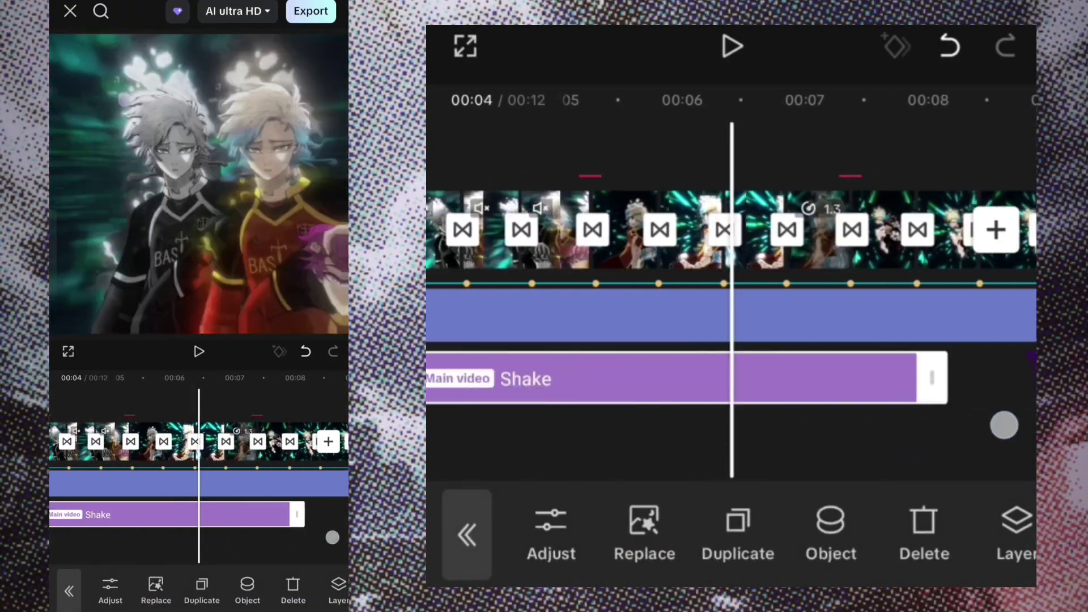
left_click_drag(843, 449, 713, 448)
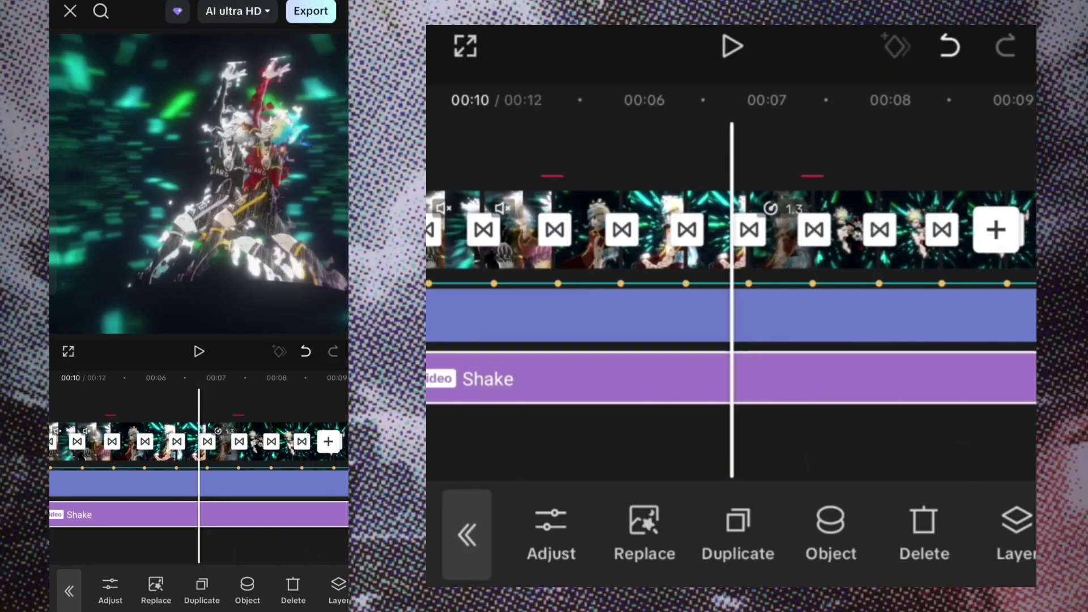
Lower the Shake intensity to about 12 and go back to the main toolbar
left_click(551, 533)
left_click_drag(779, 467, 669, 468)
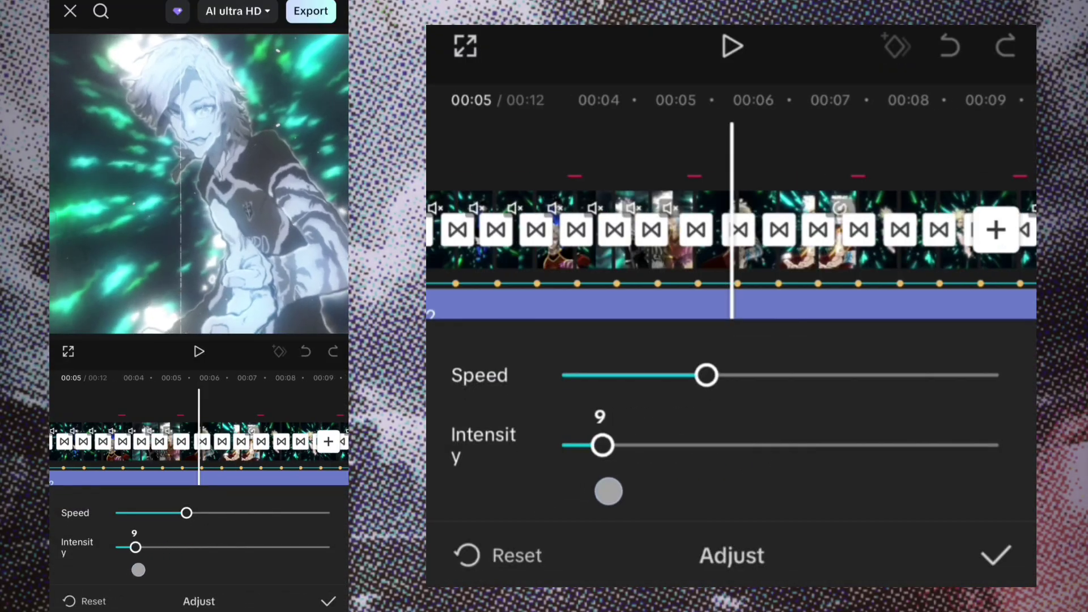
left_click_drag(143, 567, 141, 571)
left_click(333, 596)
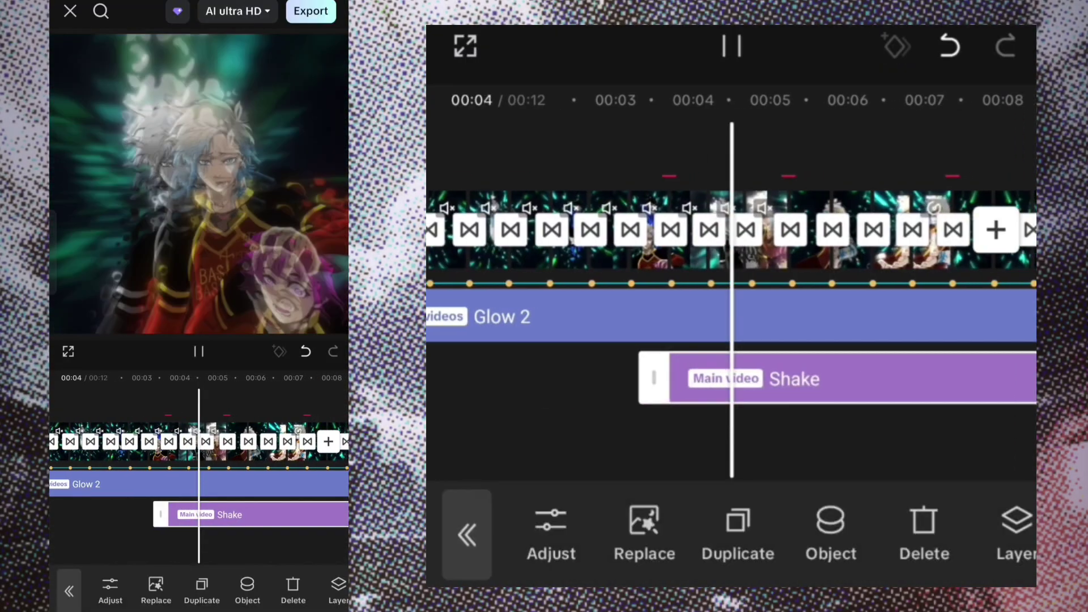
left_click(109, 535)
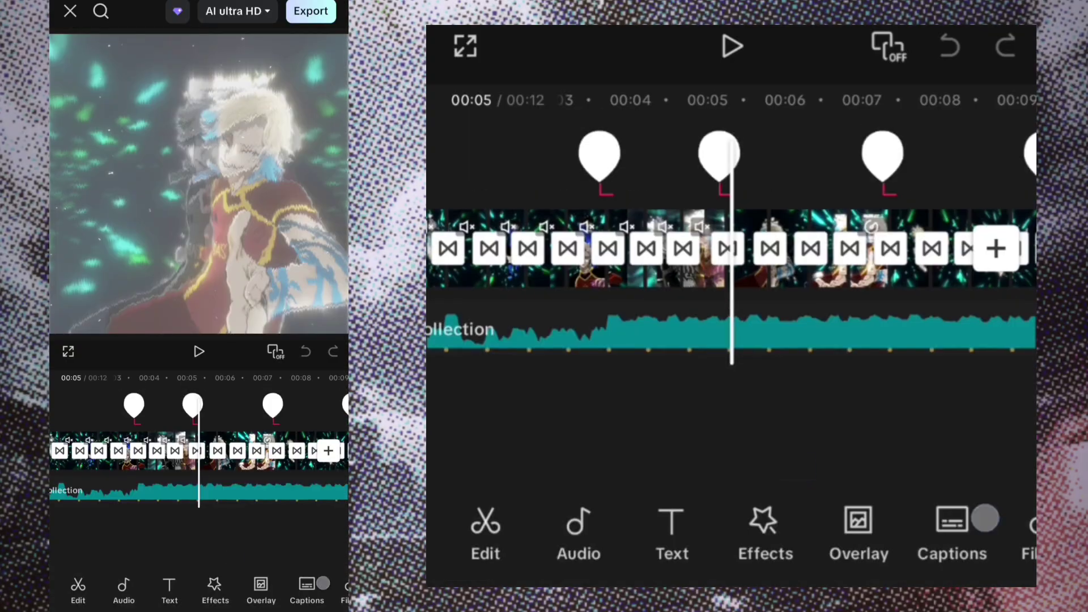
Apply the Ghost filter and stretch it across the whole video
left_click(178, 589)
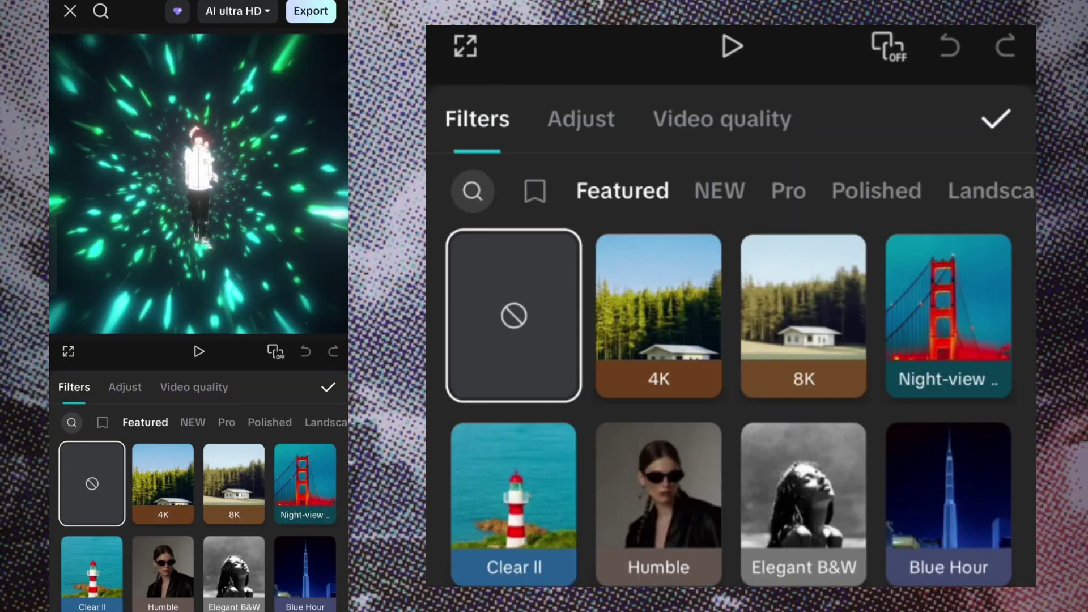
left_click(72, 423)
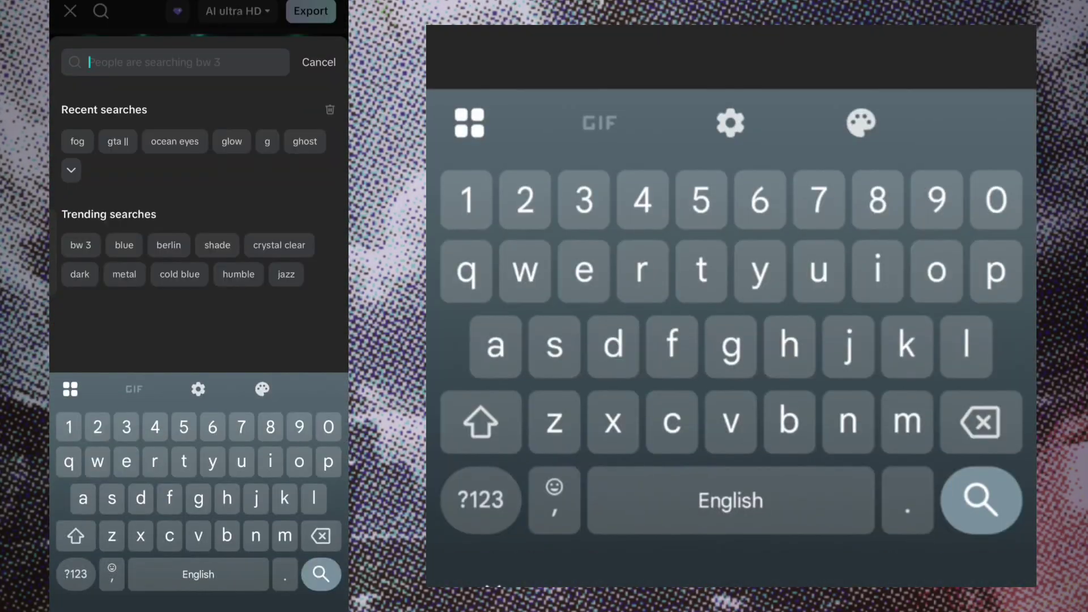
left_click(304, 141)
left_click(92, 481)
left_click(318, 397)
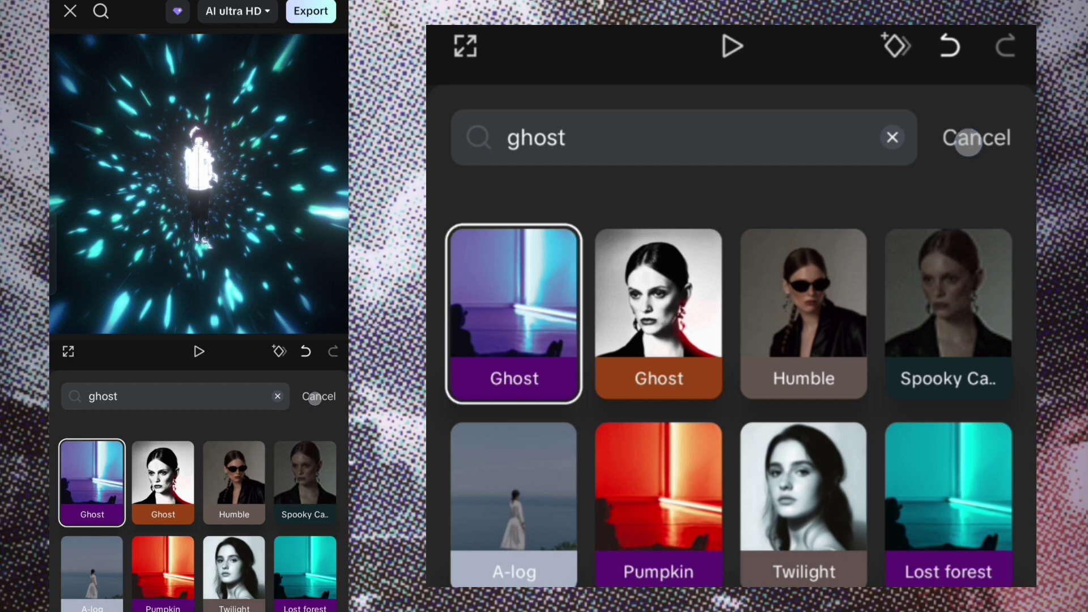
left_click(328, 418)
left_click(755, 315)
left_click_drag(777, 316, 1020, 316)
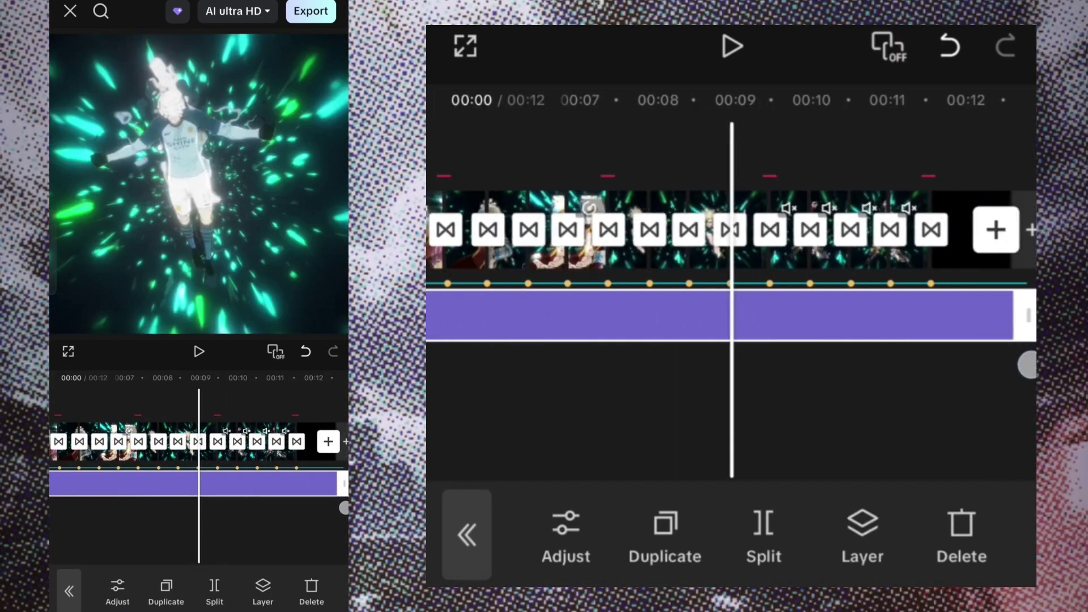
left_click_drag(808, 425, 999, 453)
left_click(998, 453)
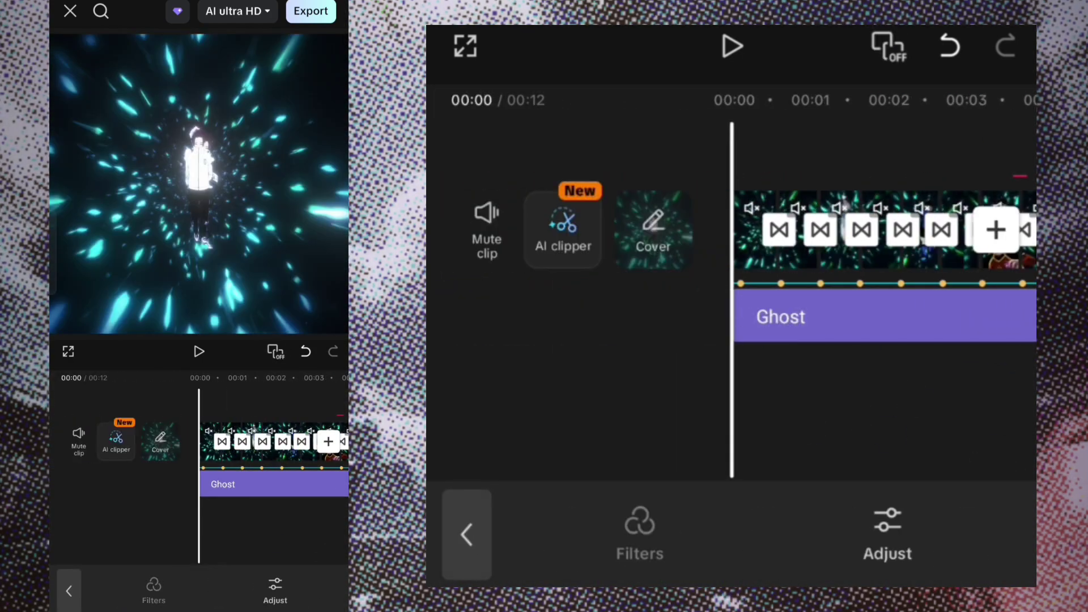
Add the High Saturation filter via a 'high' search and extend it to the video's end
left_click(640, 532)
left_click(719, 117)
left_click(476, 116)
left_click(468, 187)
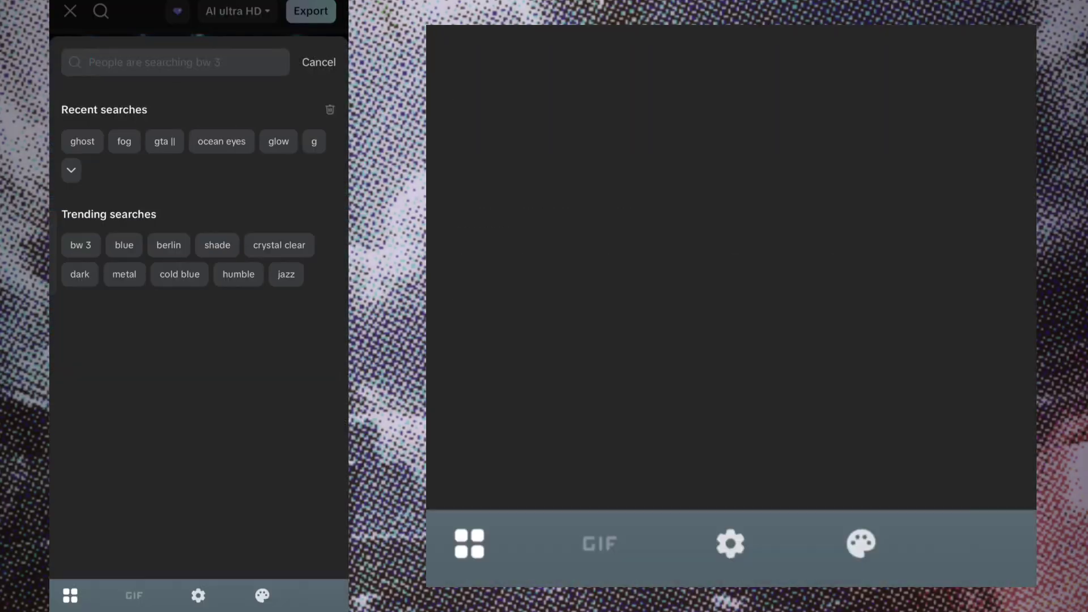
type("high")
left_click(134, 104)
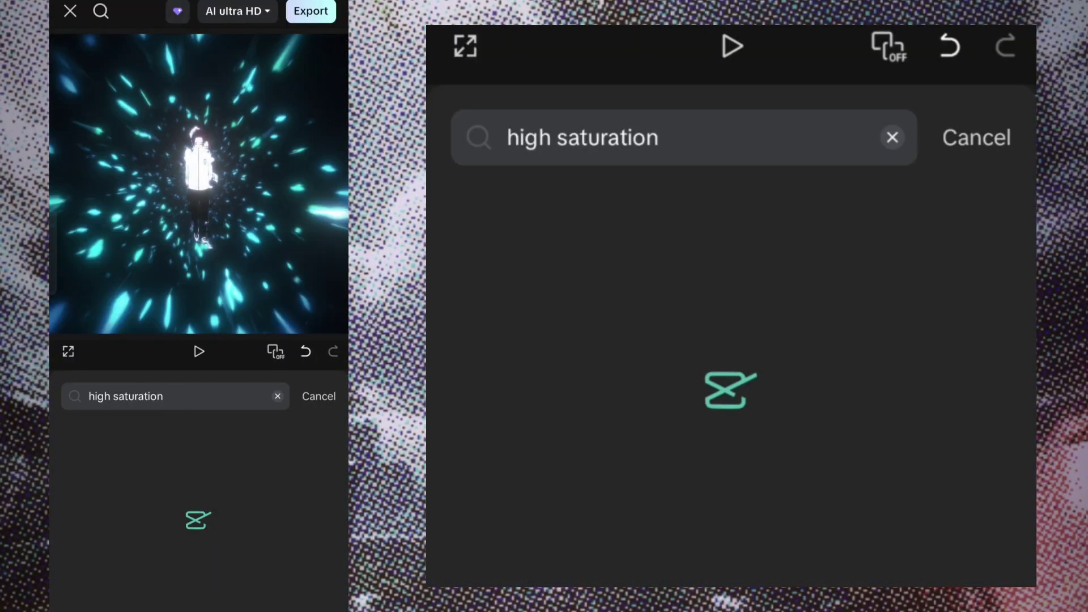
left_click(516, 311)
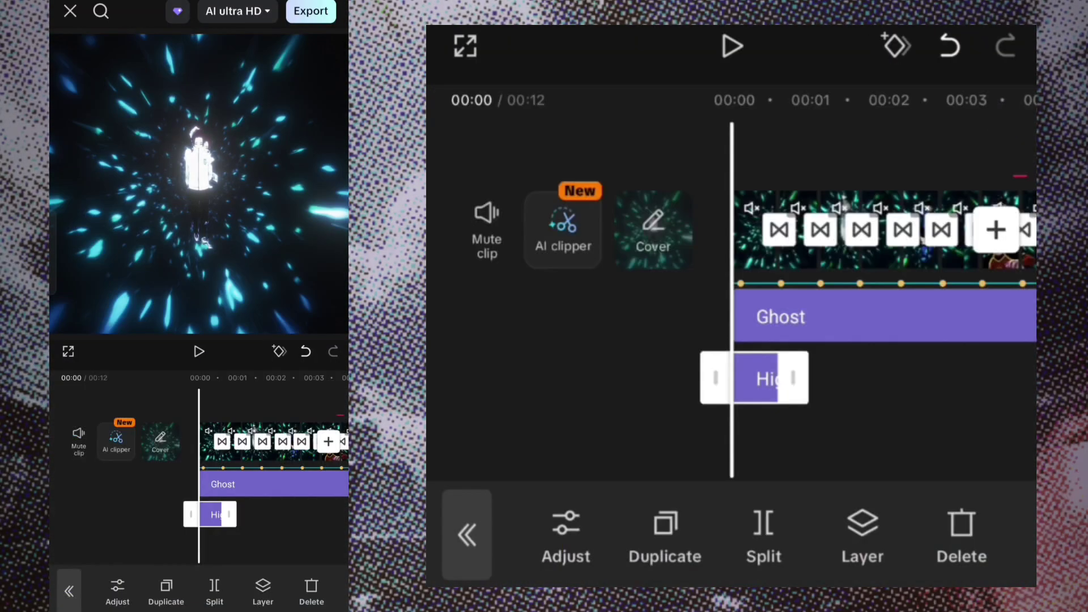
left_click_drag(793, 378, 1028, 378)
left_click(566, 431)
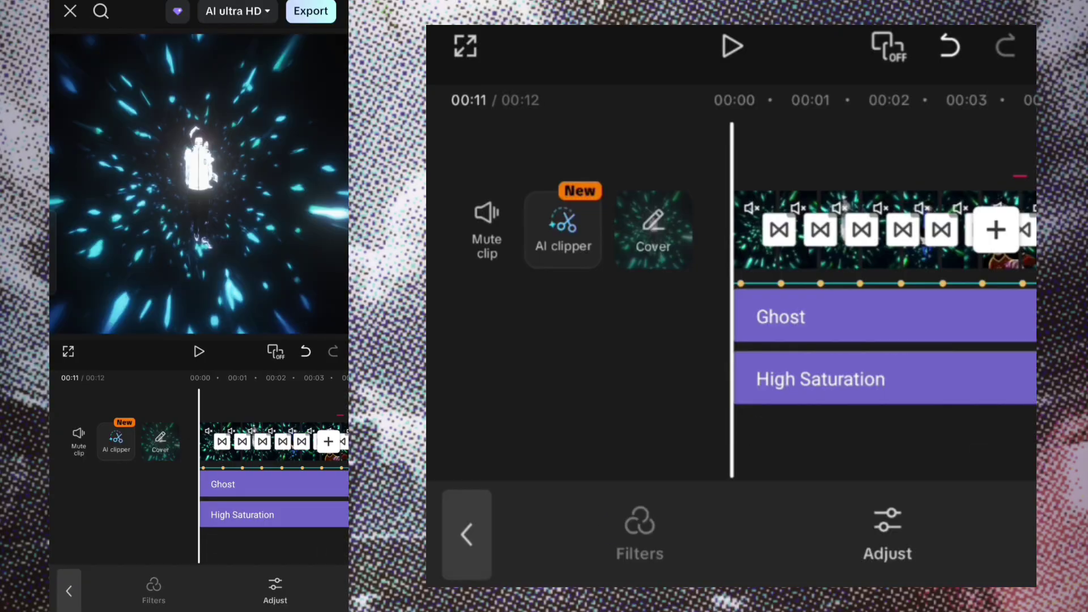
Add a filter from a '2077' search and stretch it across the whole video
left_click(154, 589)
left_click(68, 420)
type("20")
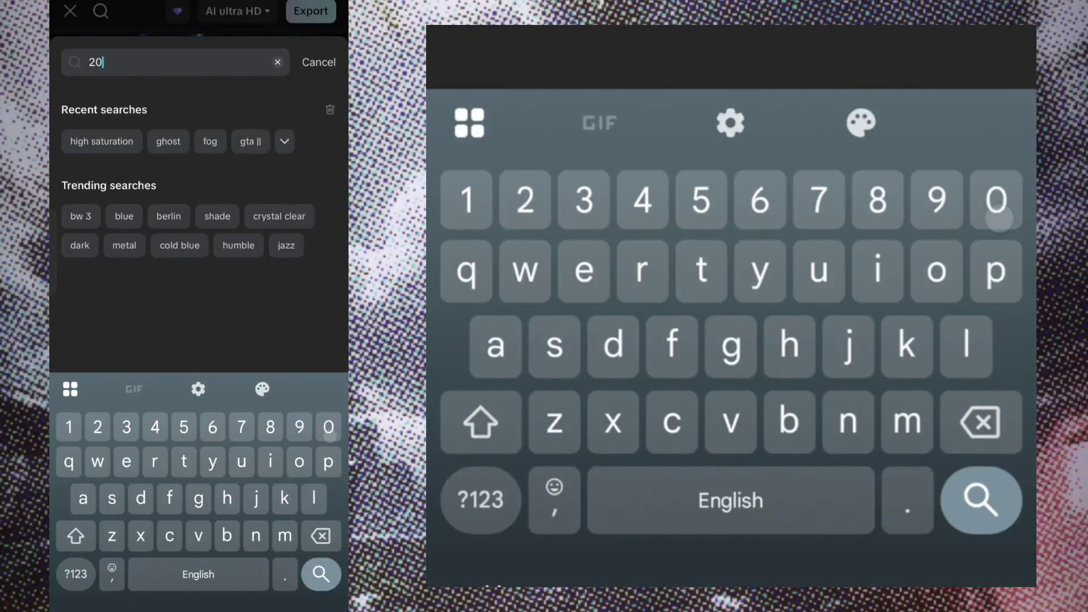
type("77")
key("Return")
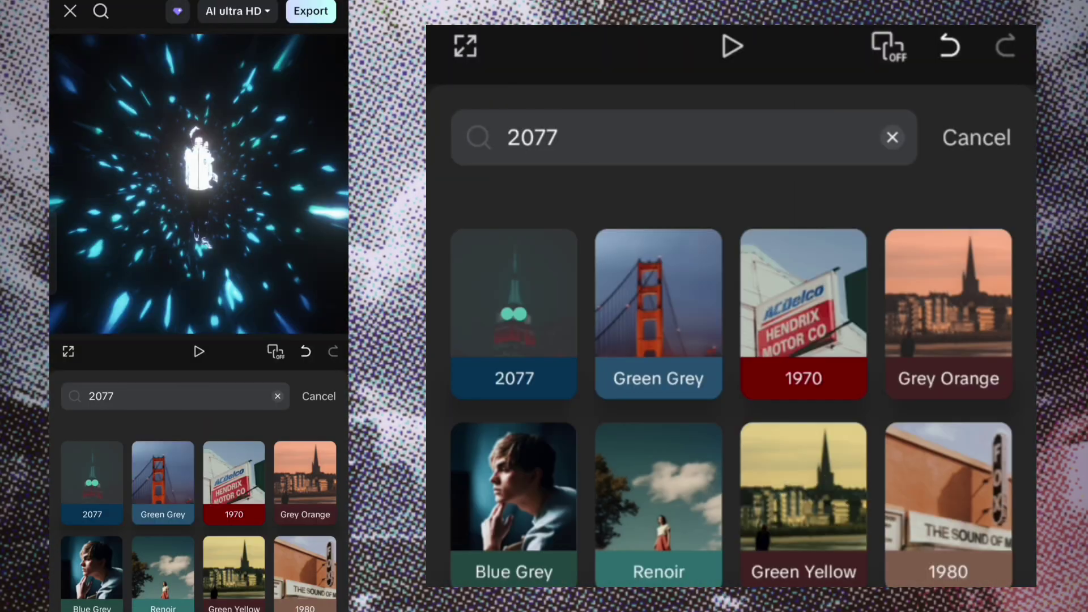
left_click(514, 311)
left_click(967, 136)
left_click(996, 117)
left_click_drag(801, 440, 1028, 440)
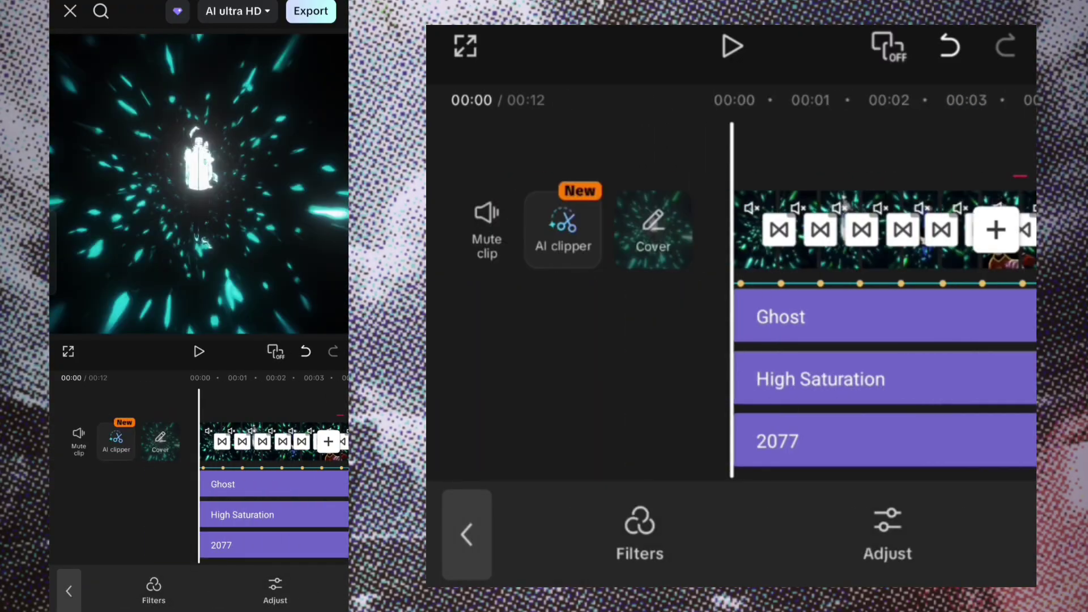
Add the Organic Flush 2 filter and stretch it across the whole video
left_click(306, 263)
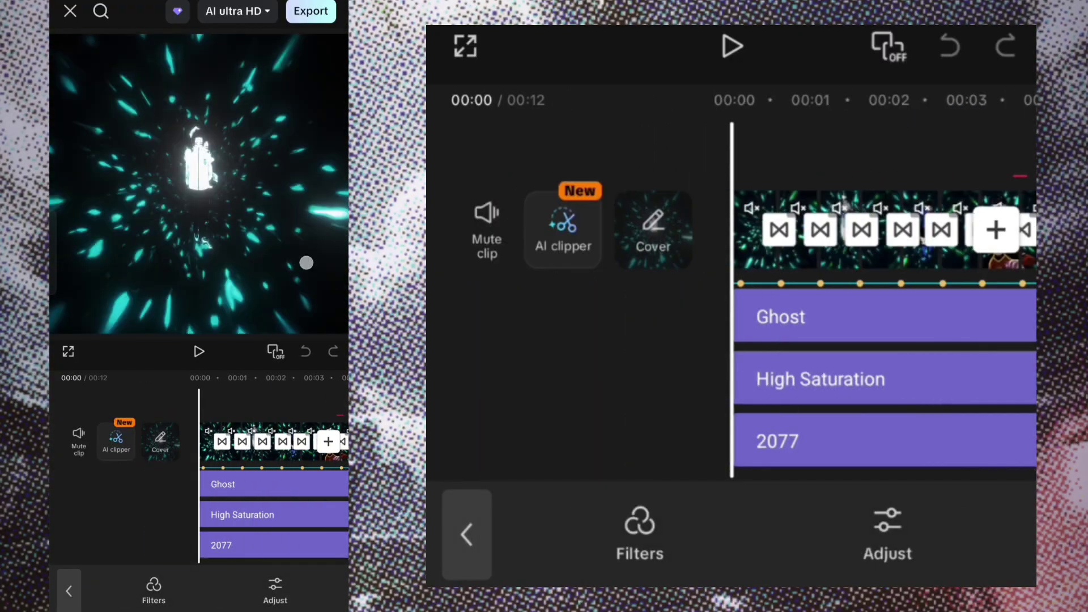
left_click(639, 532)
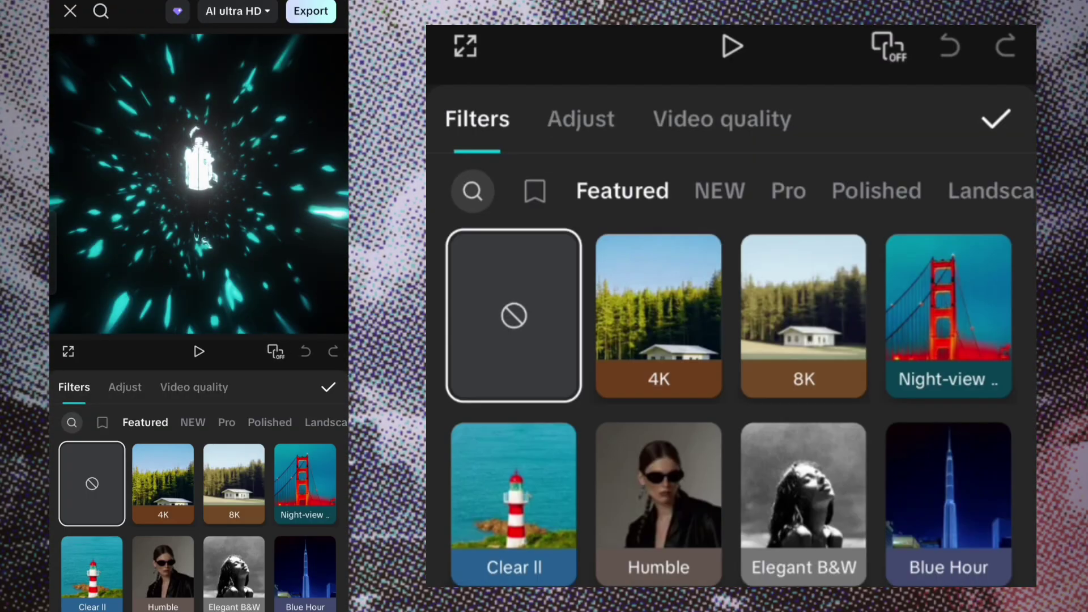
left_click(71, 423)
type("or")
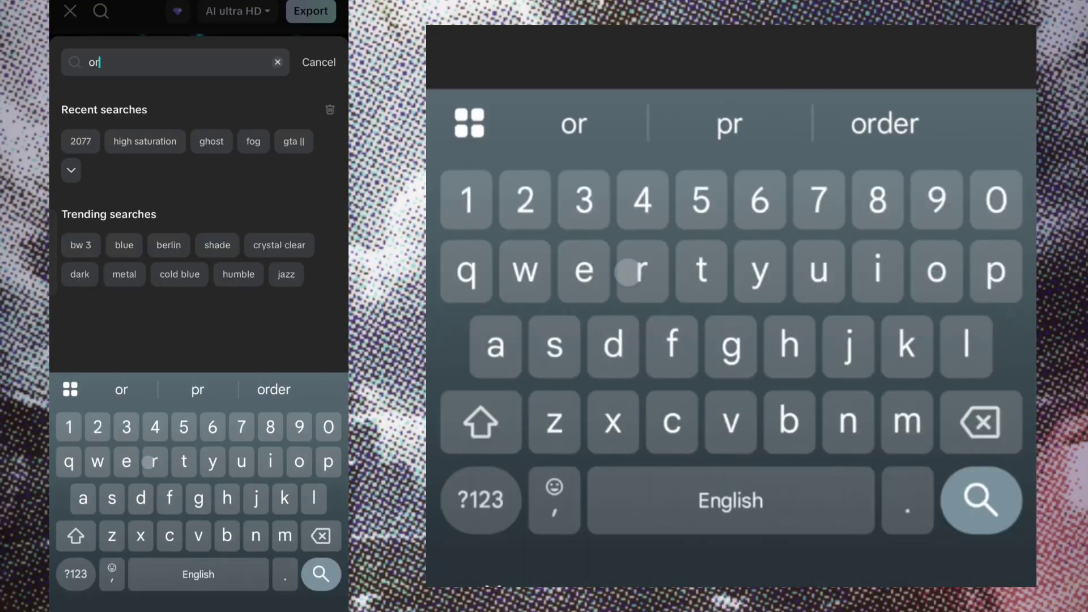
type("g")
left_click(198, 389)
type("flu")
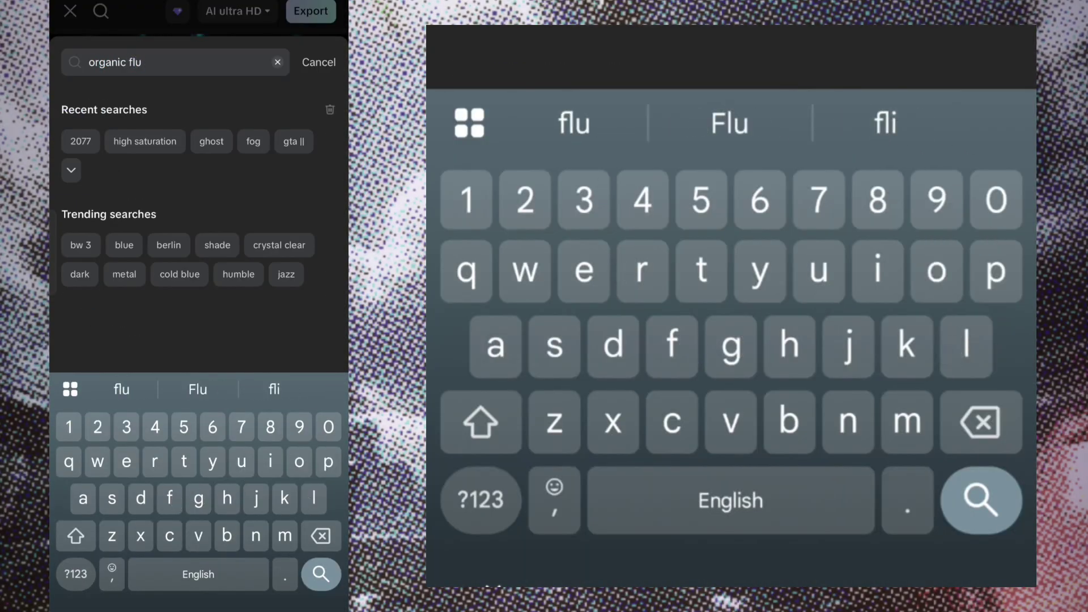
type("sh")
key("Return")
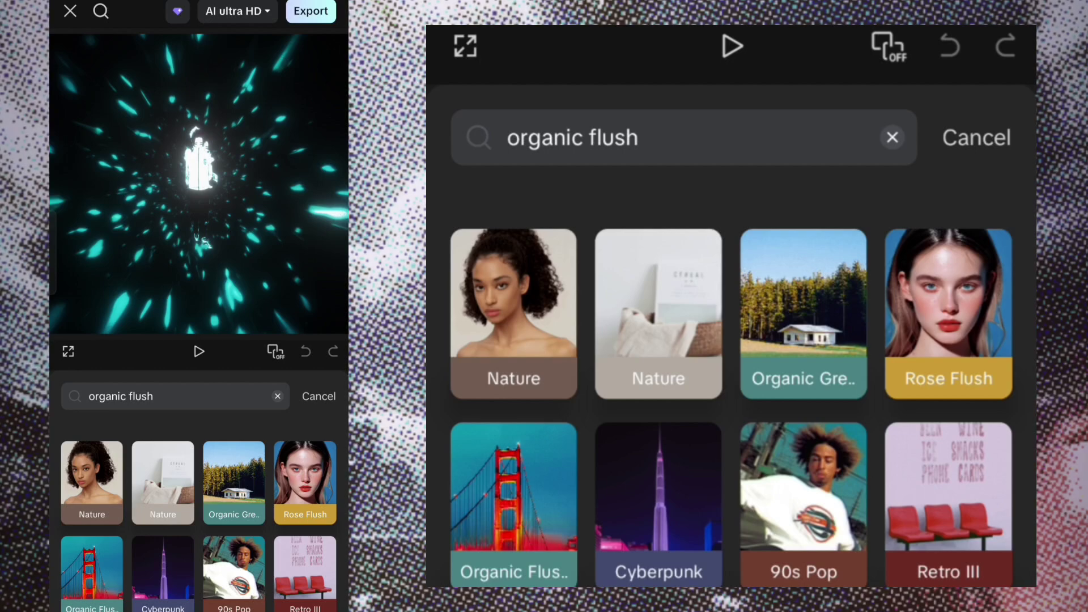
left_click(514, 505)
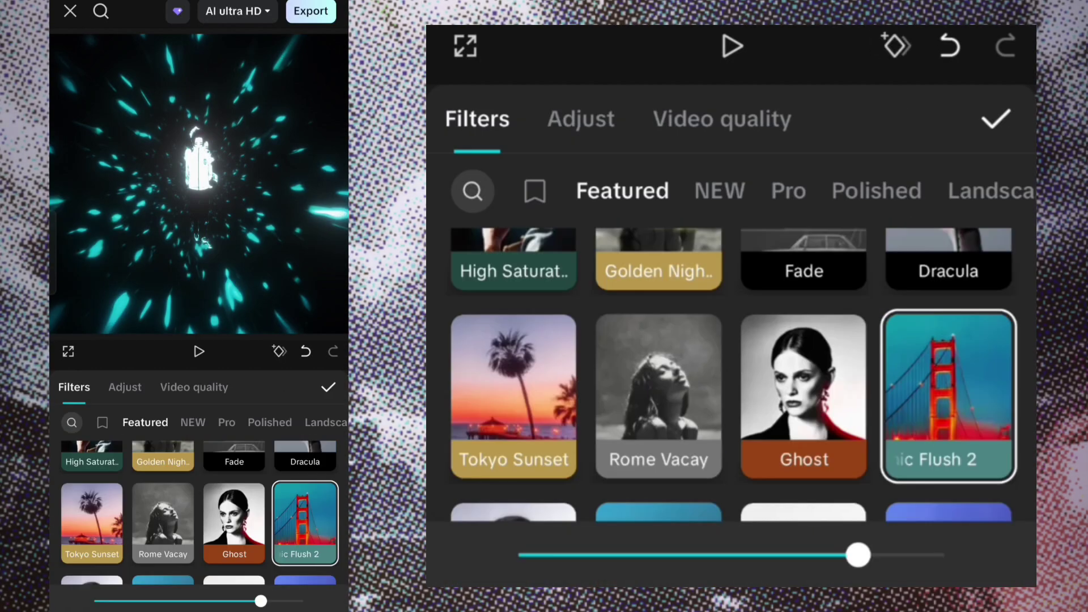
left_click(995, 117)
left_click_drag(793, 445, 1014, 445)
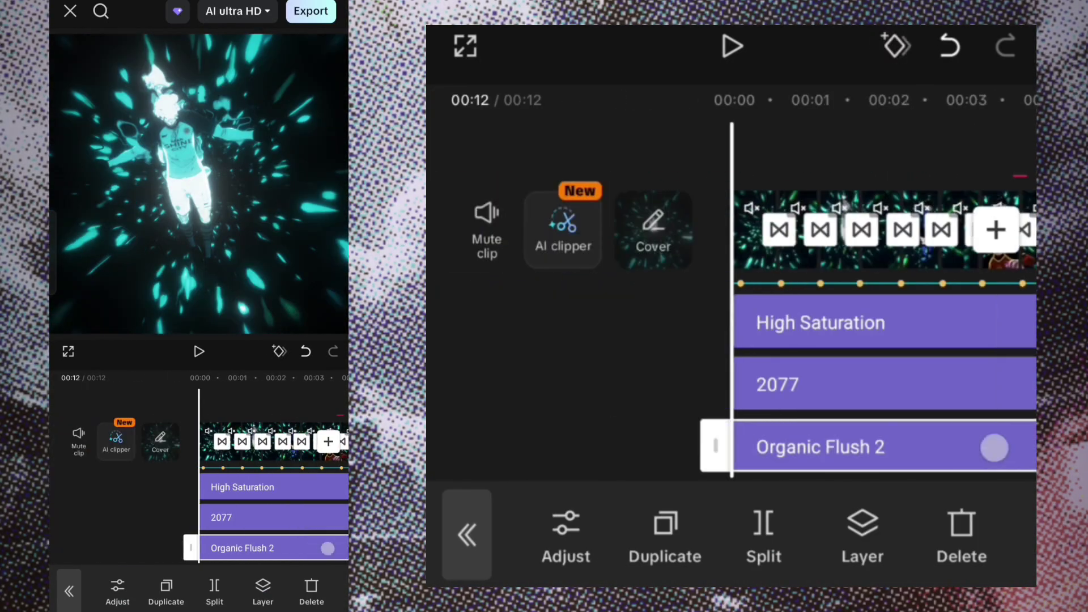
left_click(566, 351)
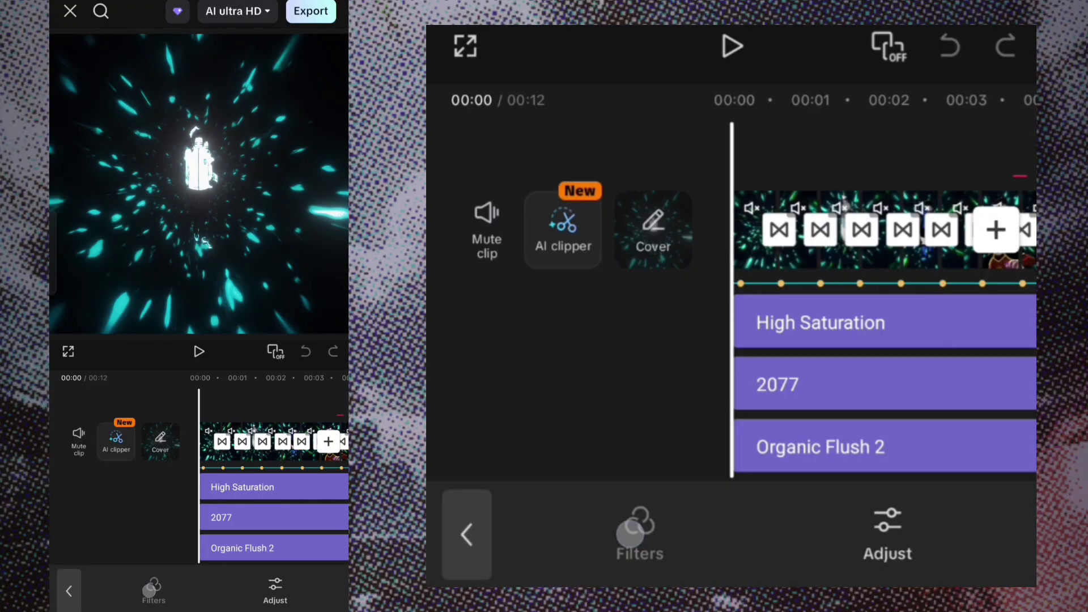
Add the Crystal Clear filter and extend it to the video's end
left_click(630, 533)
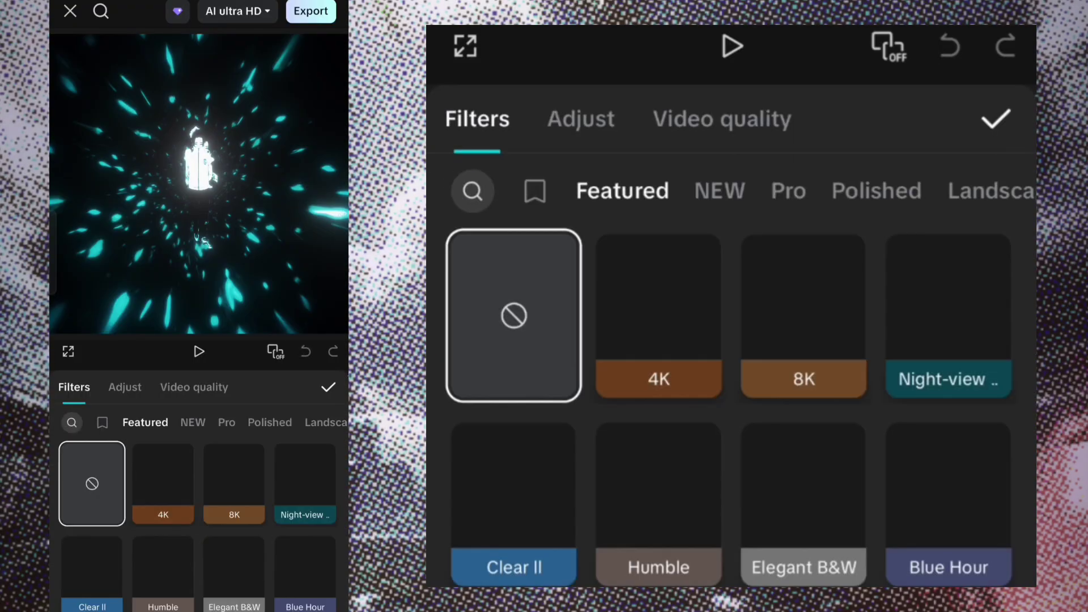
left_click(72, 422)
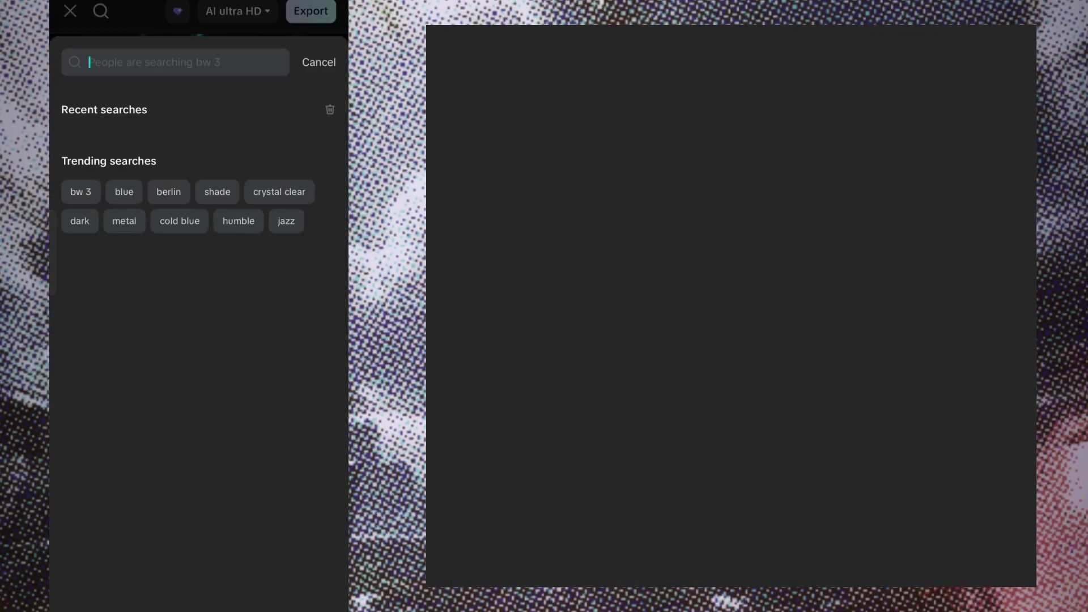
type("cri")
left_click(107, 137)
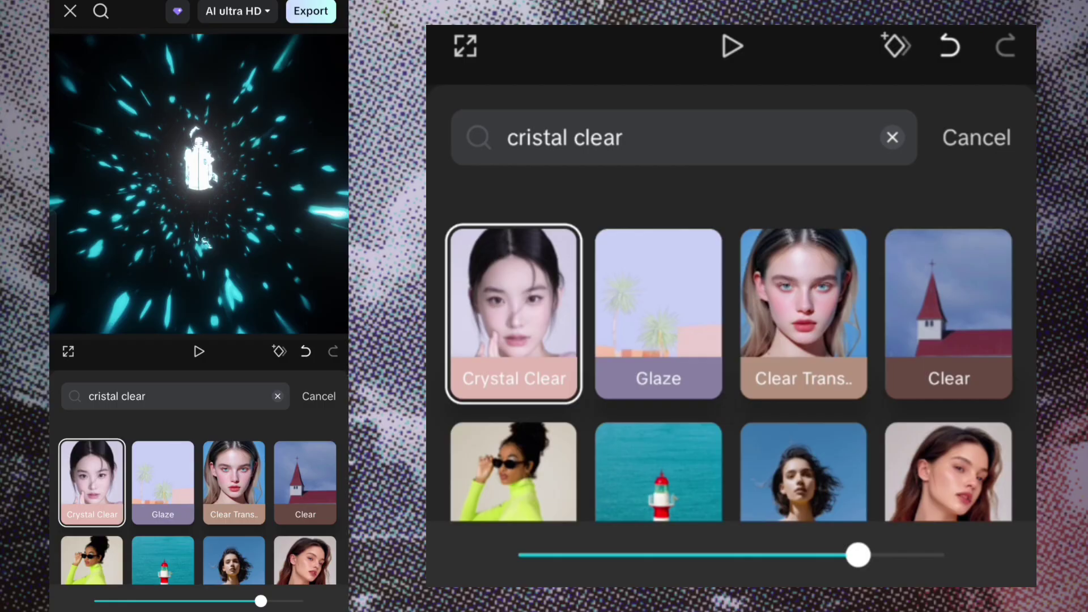
left_click(976, 137)
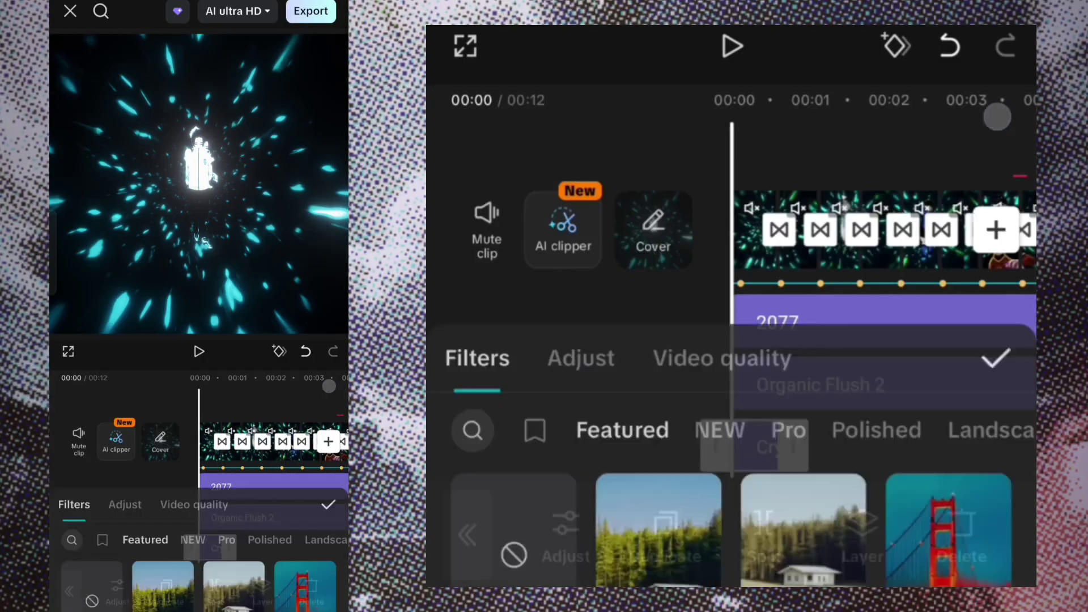
left_click(996, 355)
mouse_move(1009, 357)
left_mouse_down()
mouse_move(913, 357)
mouse_move(985, 453)
left_mouse_up()
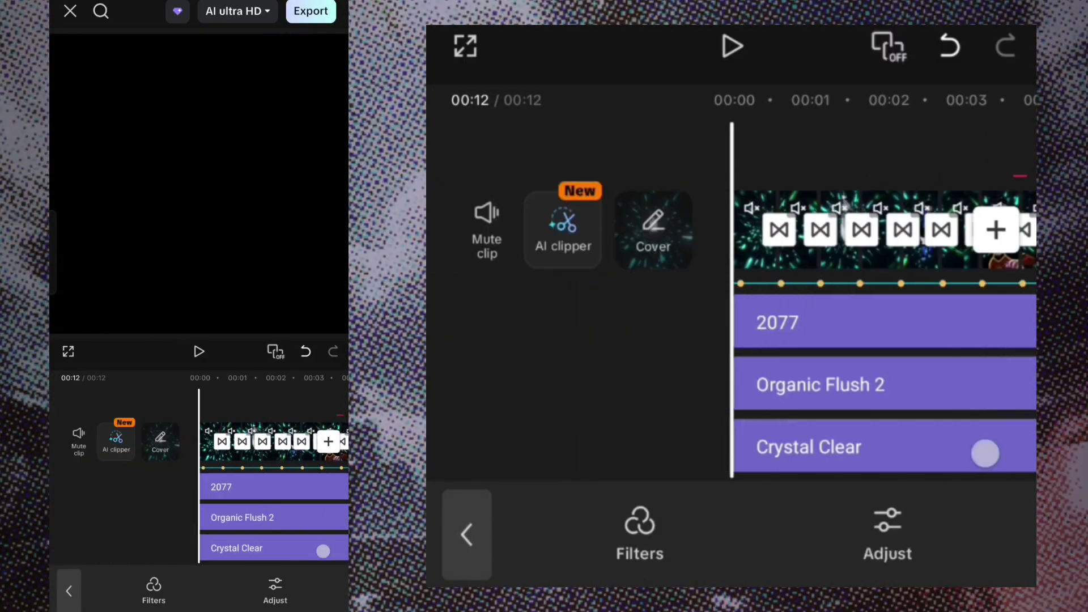
Open the colour adjustments and brighten the Shadows to 14
left_click(640, 533)
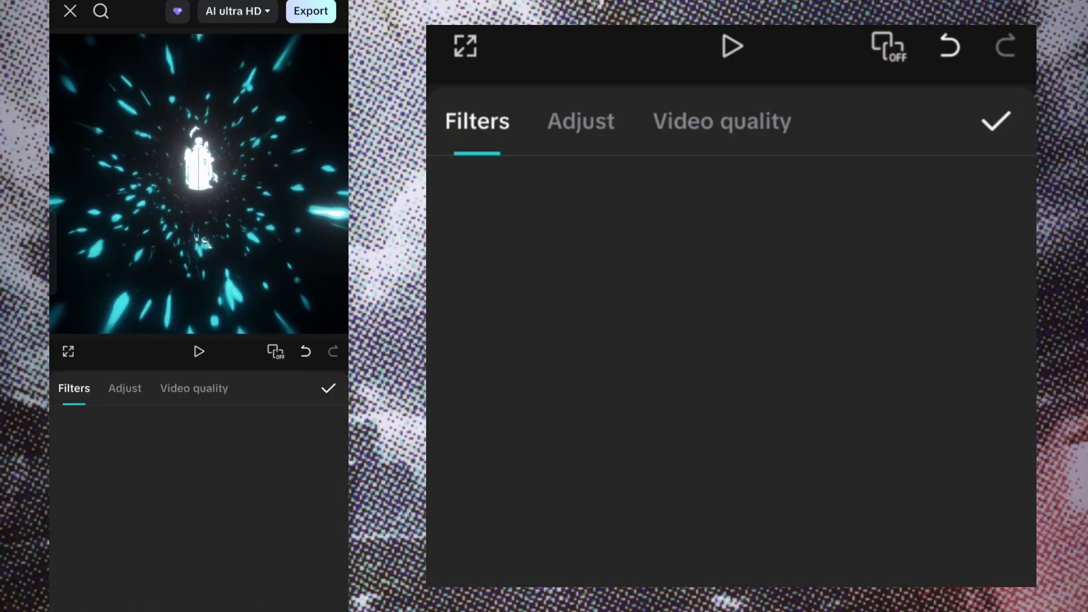
left_click(995, 119)
left_click(888, 533)
left_click_drag(750, 304, 567, 304)
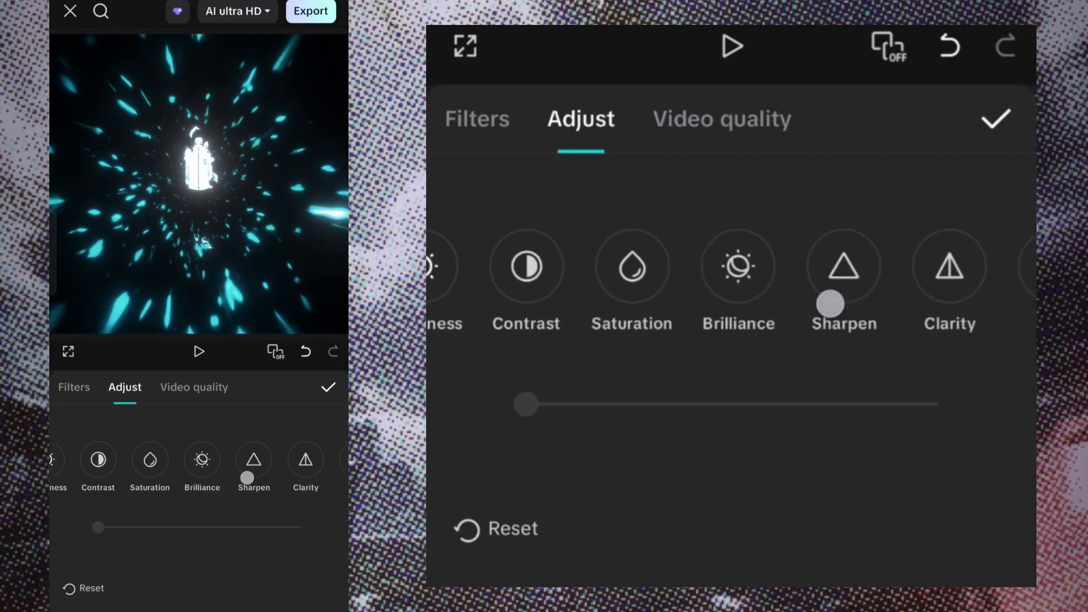
left_click_drag(828, 303, 641, 304)
left_click(899, 272)
left_click_drag(748, 447, 815, 453)
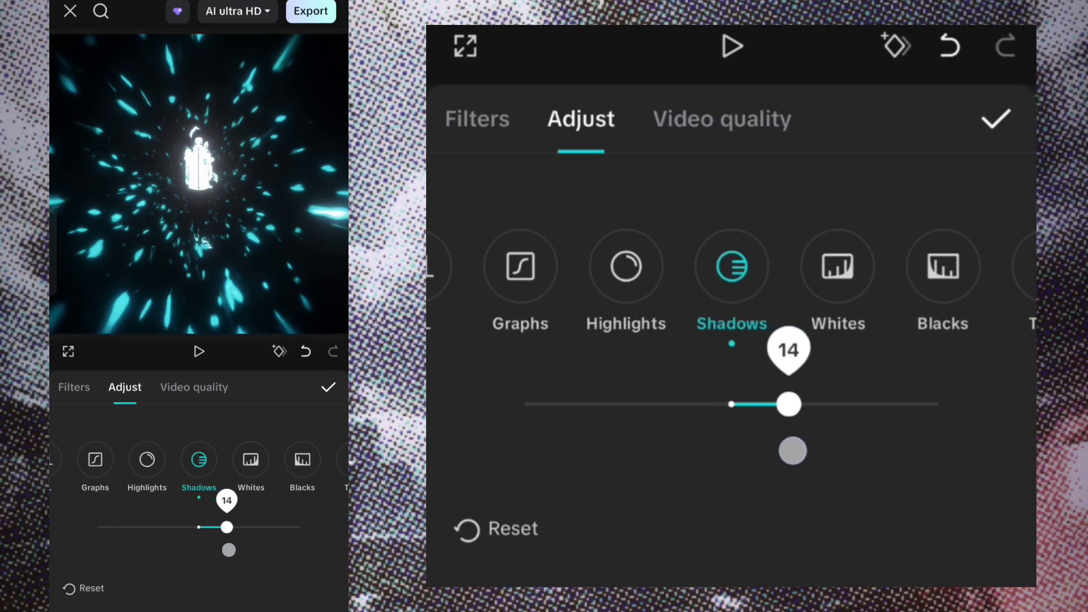
Set Whites to -5 and Blacks to 4, then return to the timeline
left_click(863, 268)
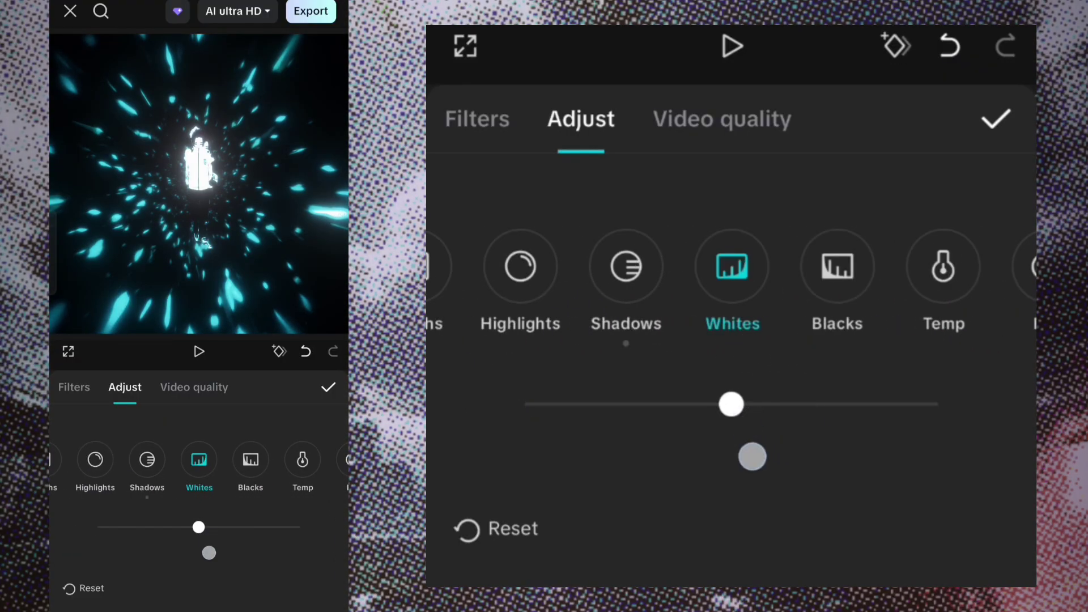
left_click_drag(714, 450, 743, 456)
left_click(848, 271)
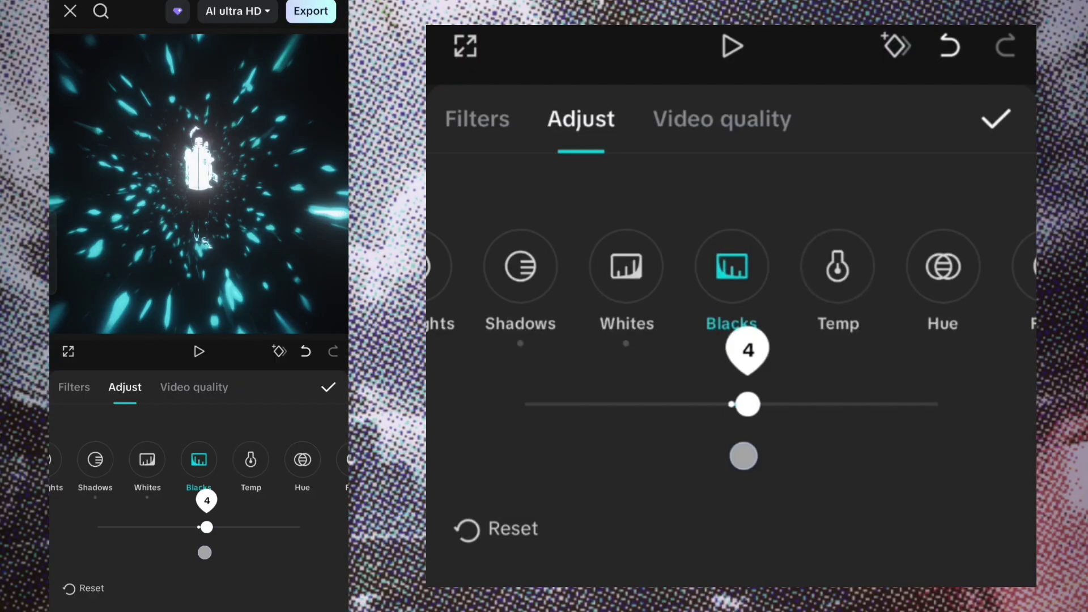
left_click(995, 119)
left_click_drag(869, 451, 680, 448)
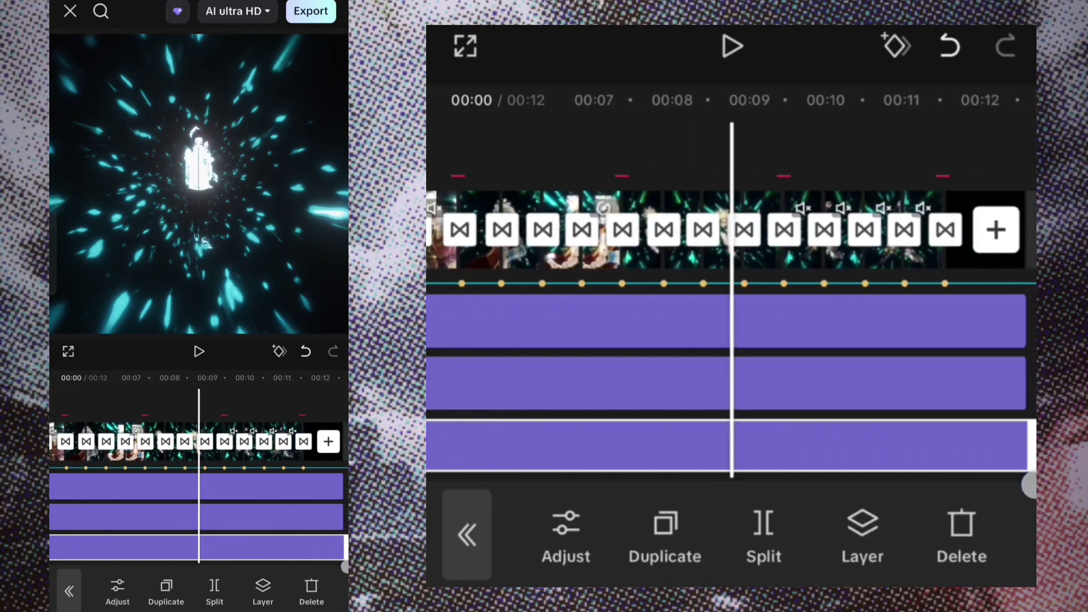
left_click(823, 412)
Duplicate the Ghost filter layer
left_click(639, 527)
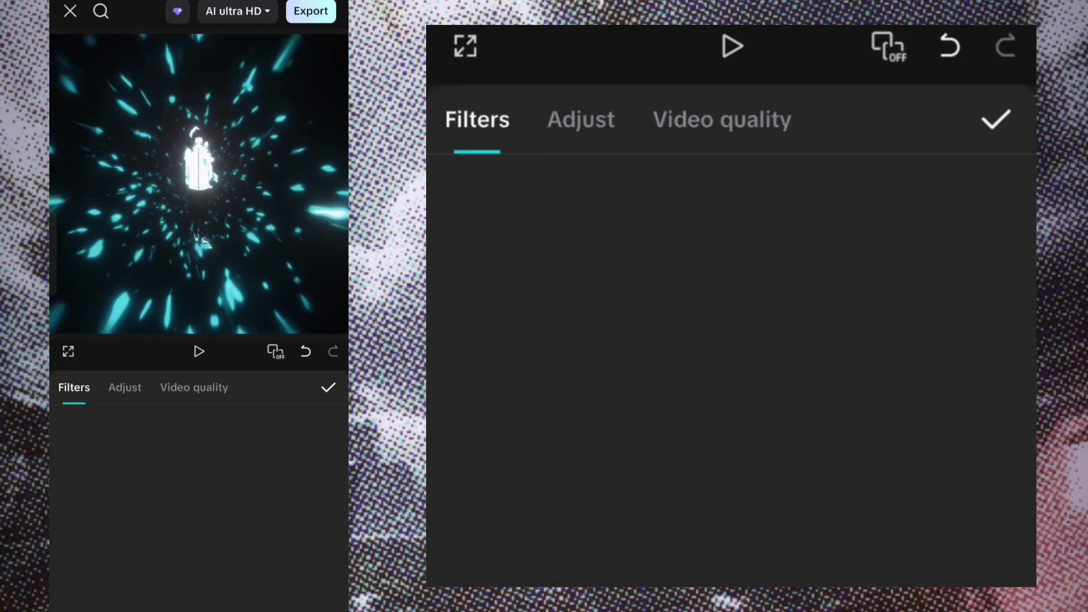
left_click(472, 191)
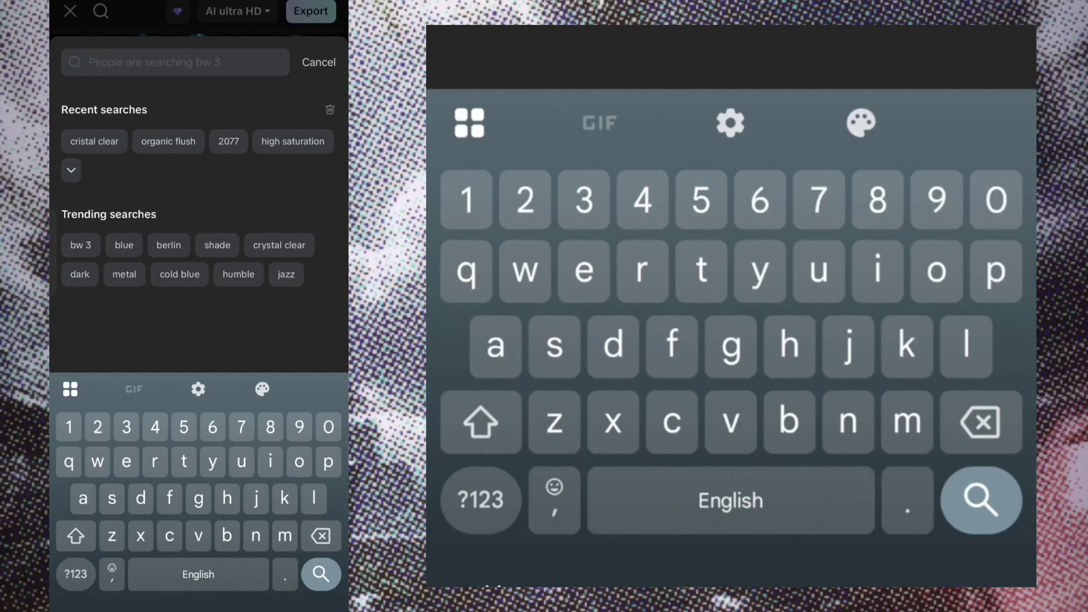
left_click(318, 62)
left_click(328, 384)
left_click(257, 484)
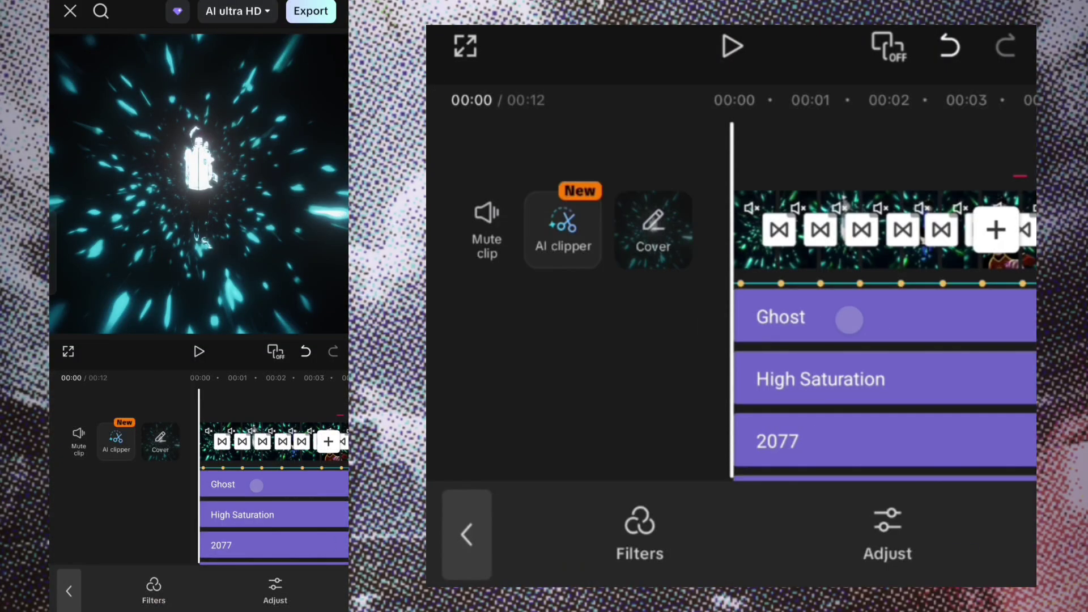
left_click(665, 532)
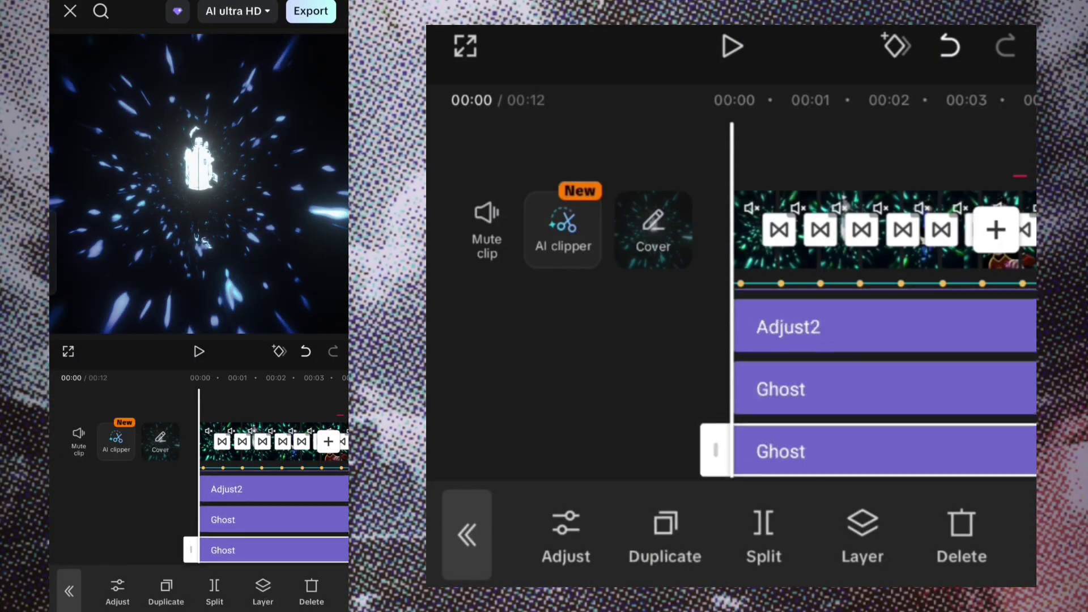
left_click(568, 362)
Set the top Ghost filter's strength to 42
scroll(884, 385, "down", 3)
left_click(884, 317)
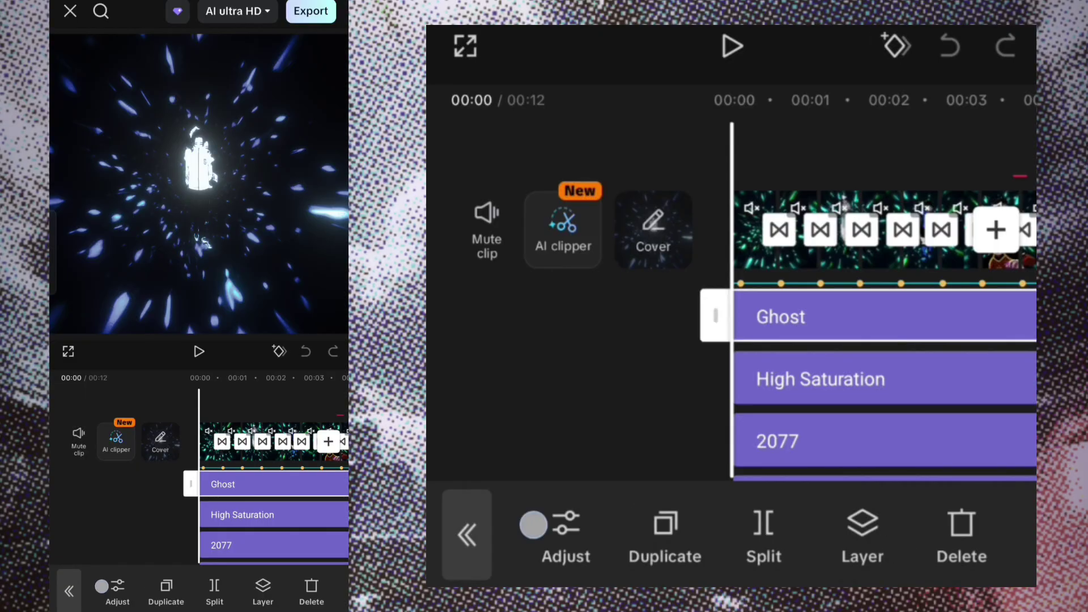
left_click(884, 317)
left_click_drag(862, 555, 650, 556)
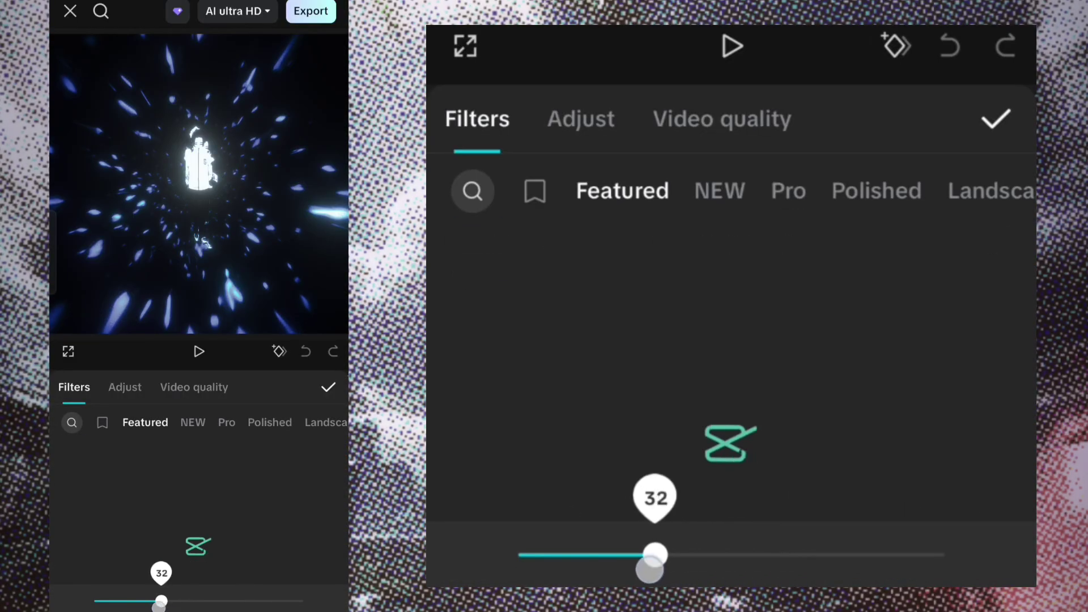
left_click_drag(694, 582, 697, 582)
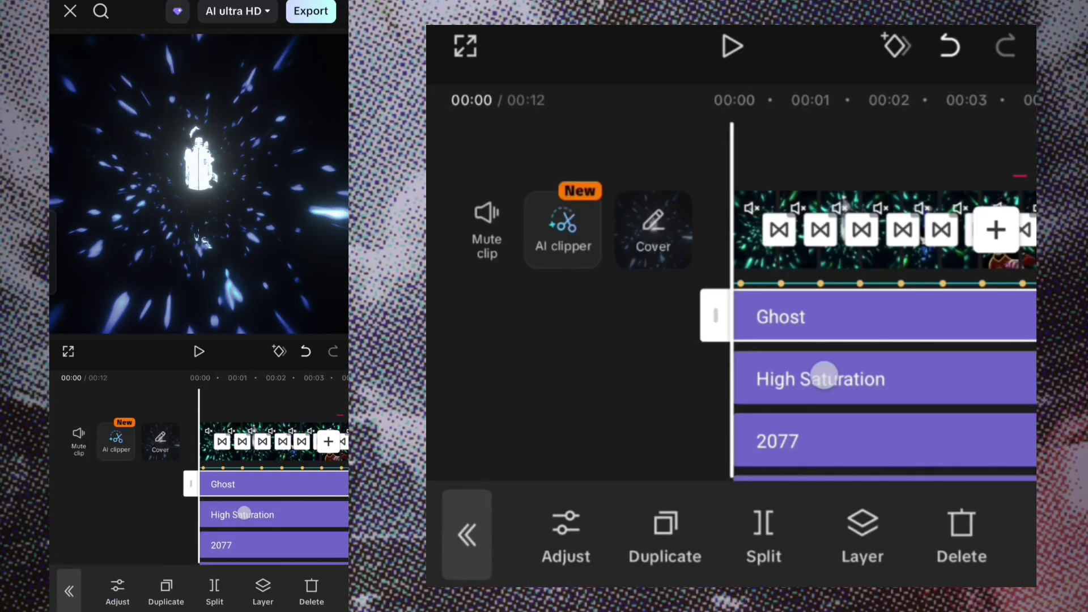
left_click(824, 364)
Lower High Saturation strength to 44 and 2077 strength from 80 to 43
left_click(824, 365)
left_click_drag(858, 582, 569, 579)
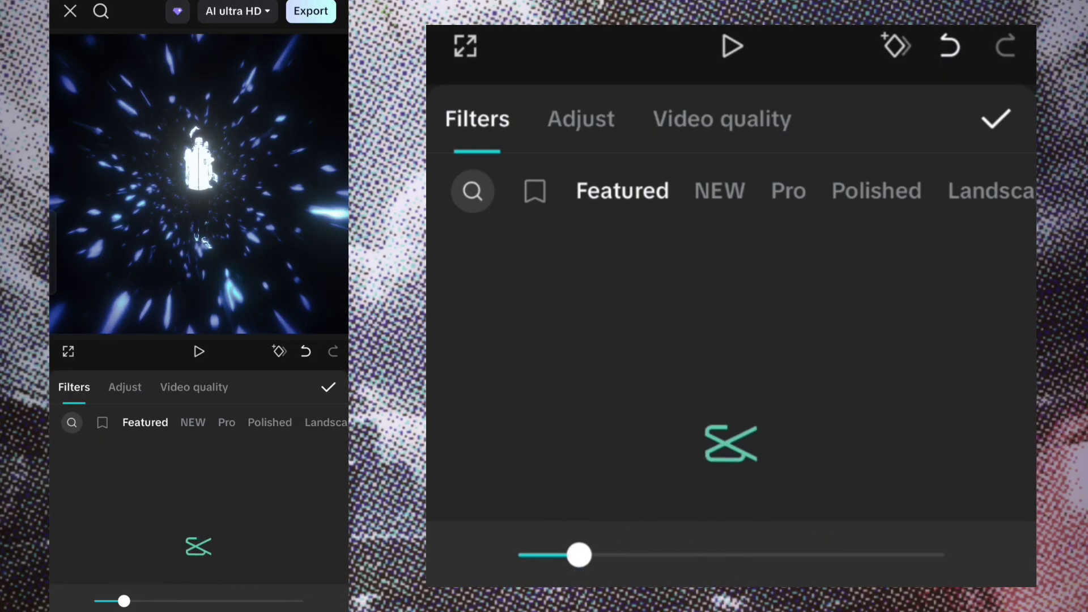
left_click(996, 119)
left_click(850, 437)
left_click(850, 437)
left_click_drag(858, 554, 701, 555)
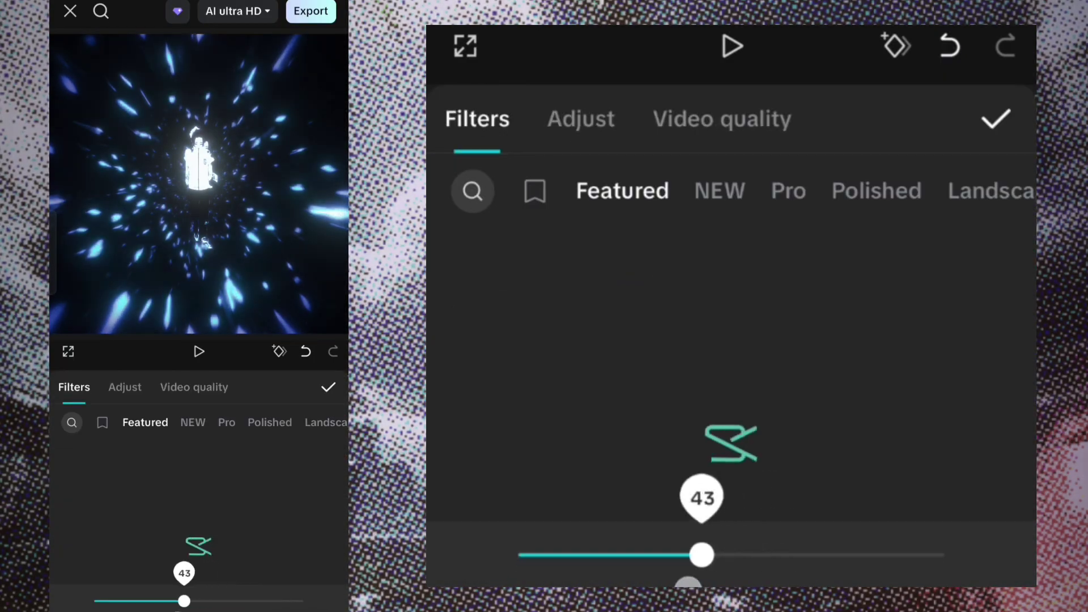
left_click(996, 119)
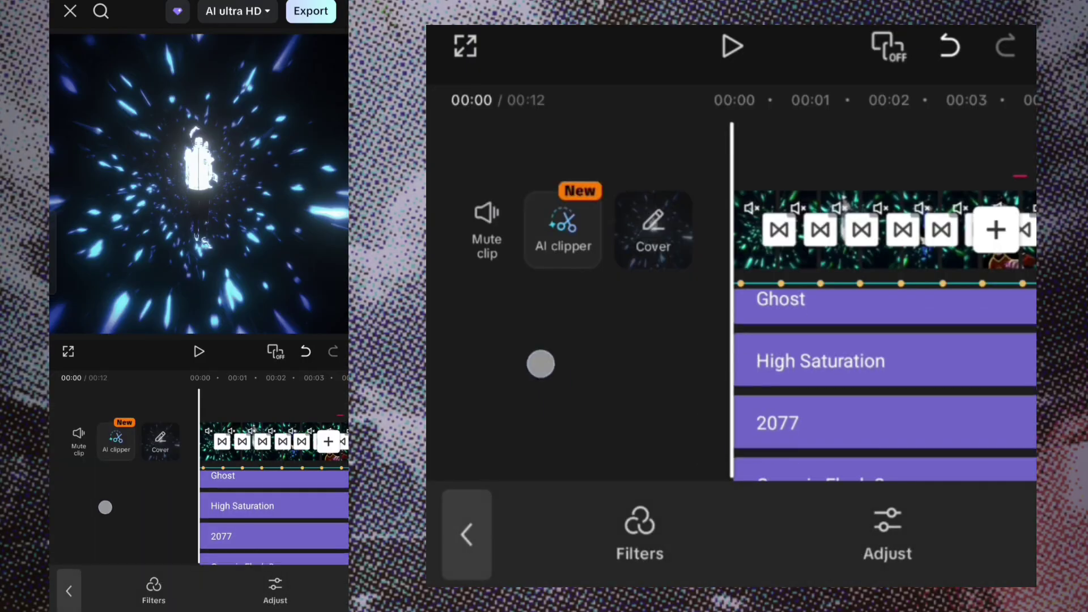
Tone down the Organic Flush 2 and Crystal Clear filter strengths
left_click_drag(539, 365, 539, 306)
left_click(850, 384)
left_click(566, 535)
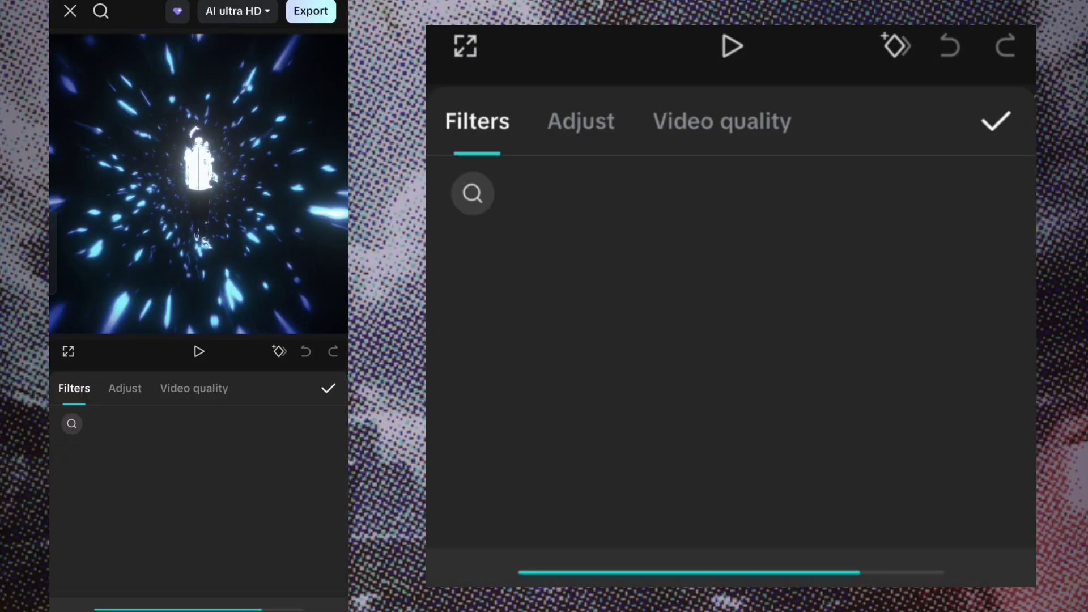
left_click_drag(730, 584, 782, 578)
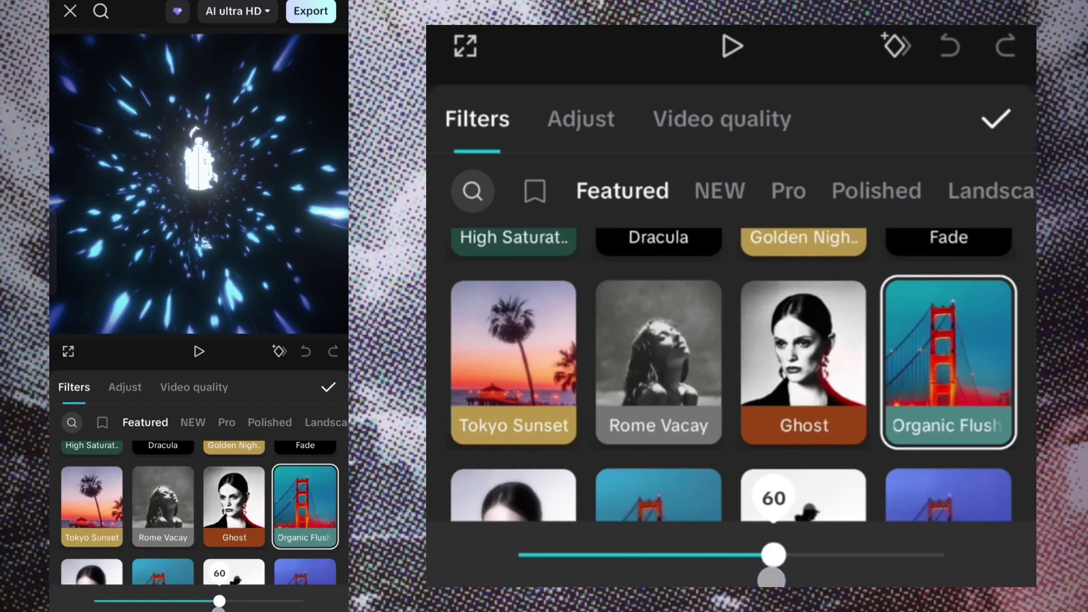
left_click(996, 119)
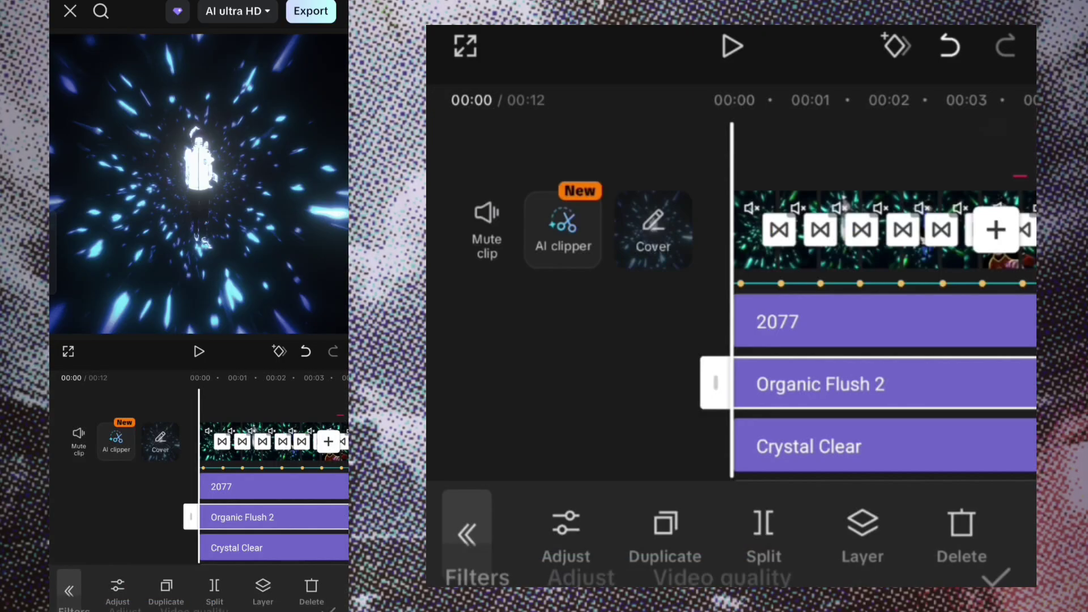
left_click(545, 527)
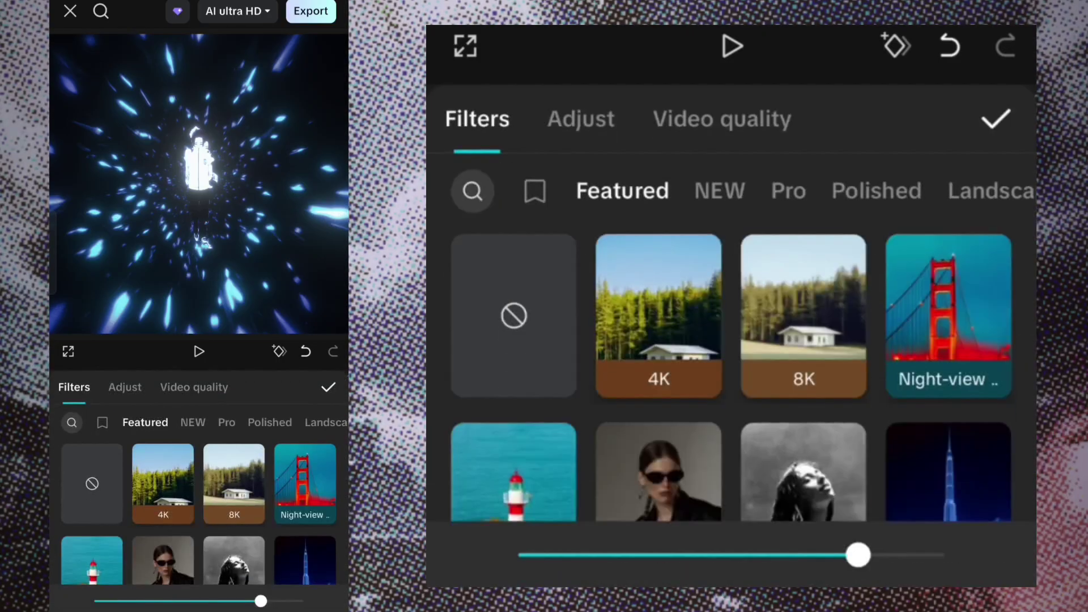
left_click_drag(856, 570, 634, 577)
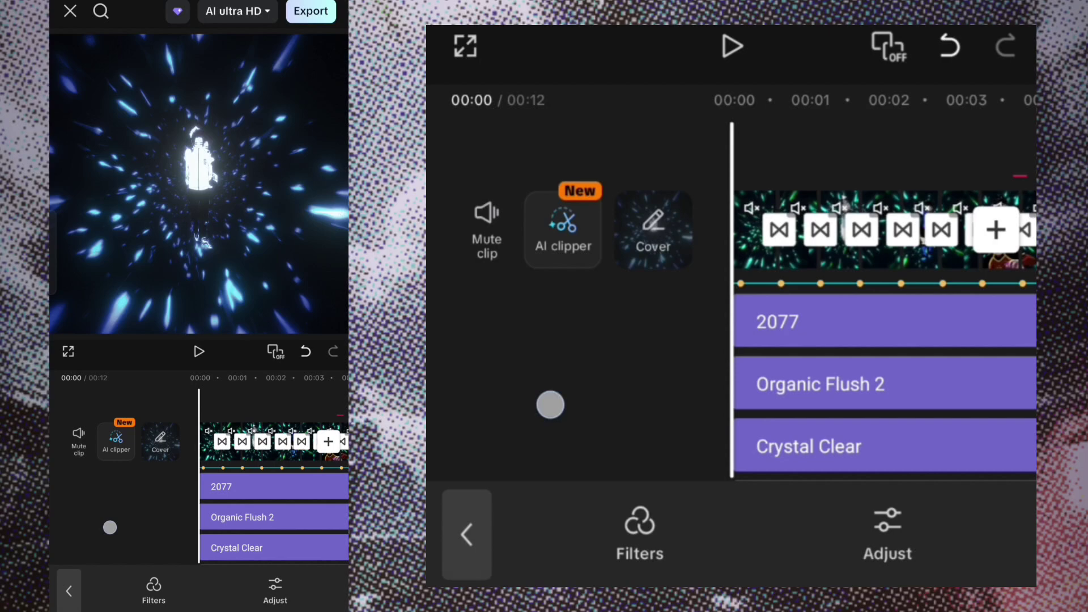
Set the duplicated Ghost layer's strength to 53 and Crystal Clear to 70
left_click_drag(549, 403, 515, 214)
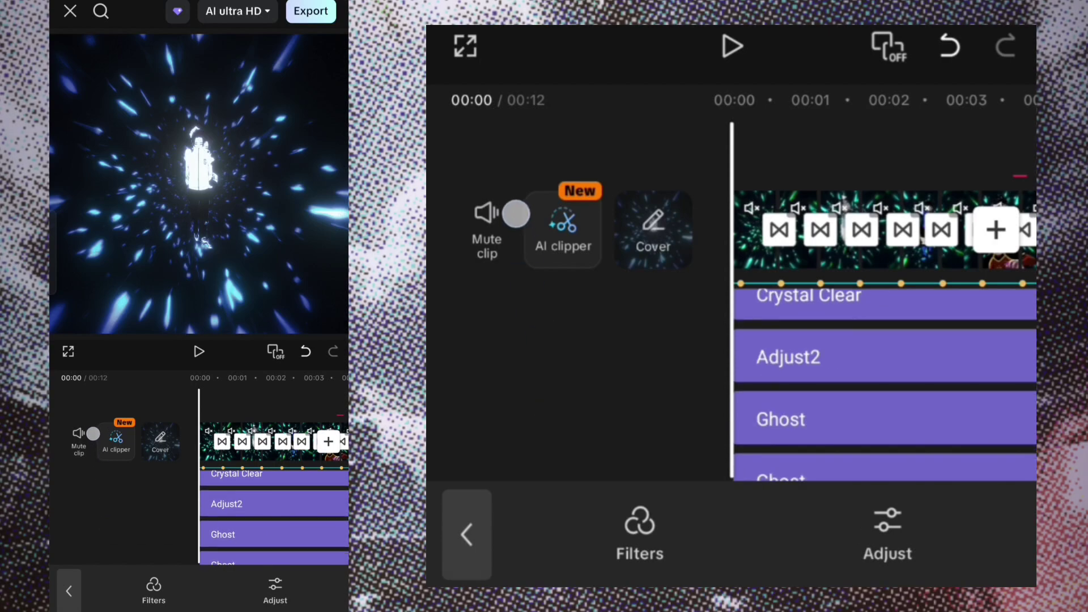
left_click(794, 381)
left_click(559, 522)
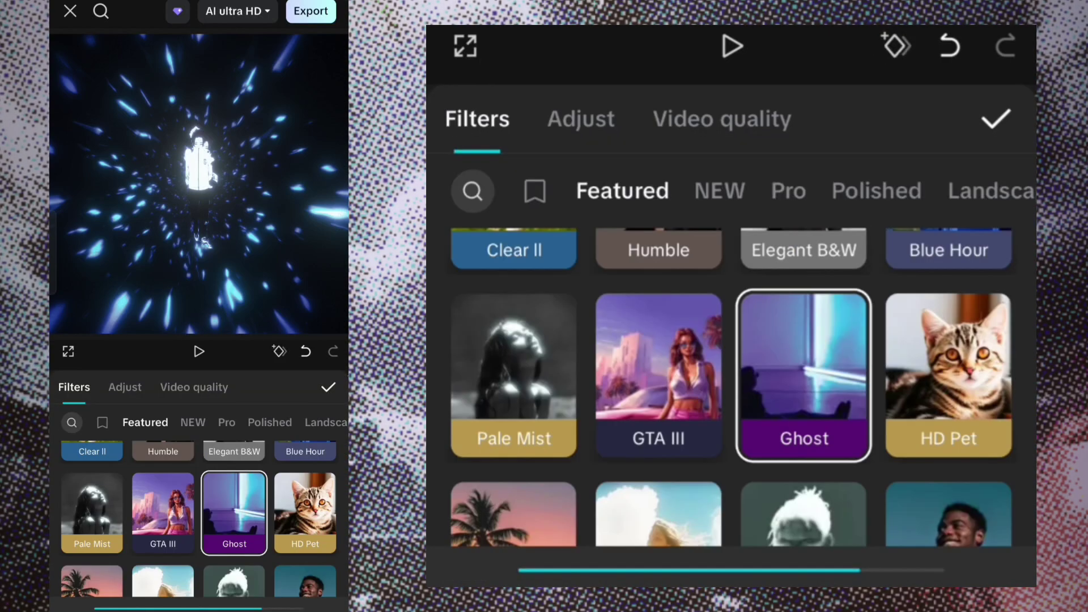
mouse_move(850, 567)
left_mouse_down()
mouse_move(677, 558)
mouse_move(698, 555)
left_mouse_up()
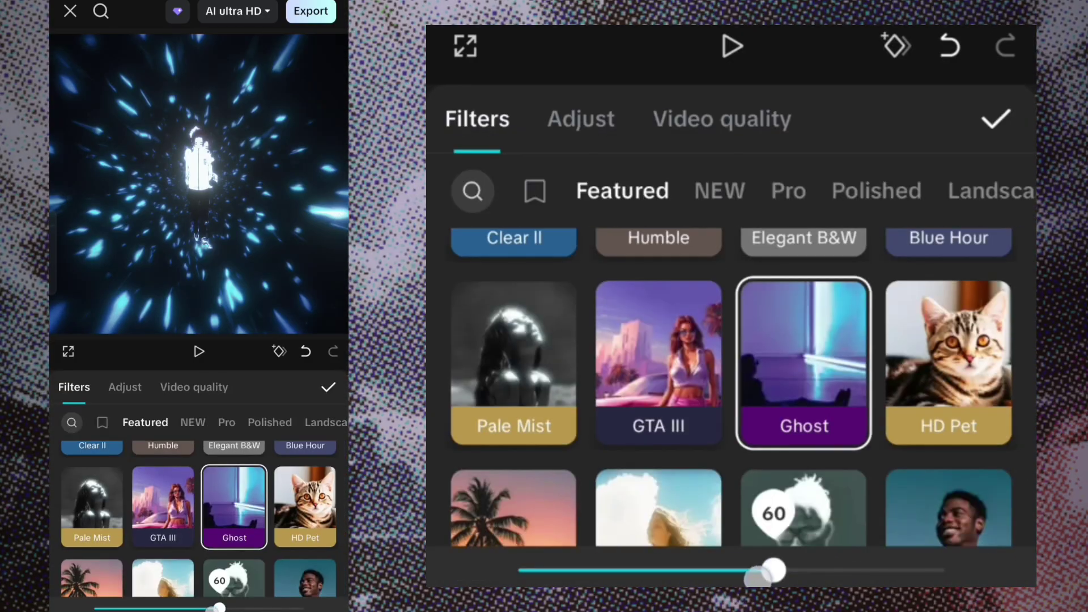
left_click_drag(757, 577, 726, 581)
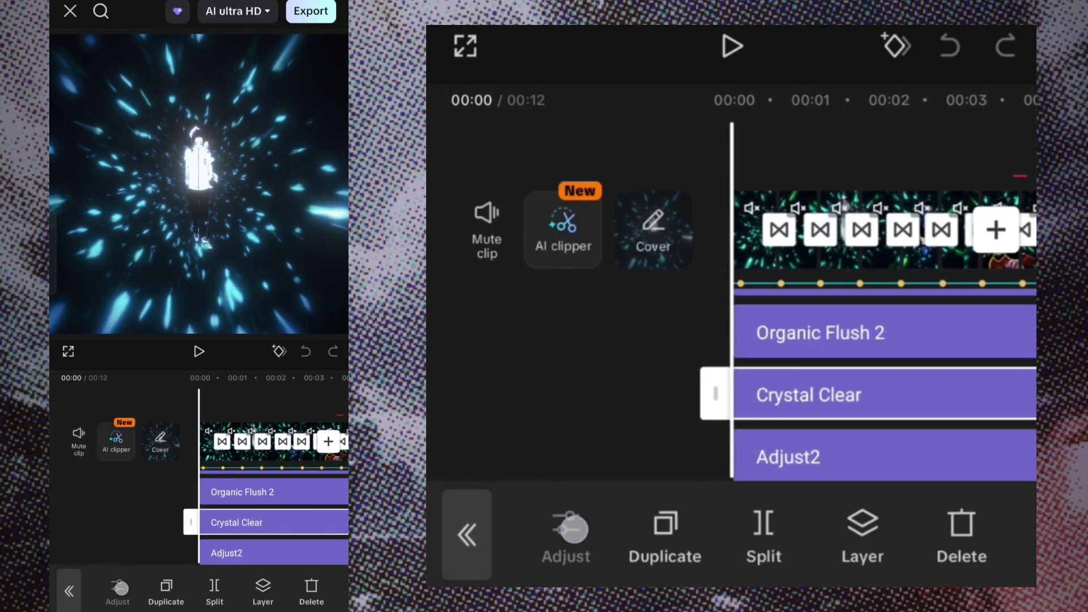
left_click(574, 528)
left_click_drag(729, 581, 861, 578)
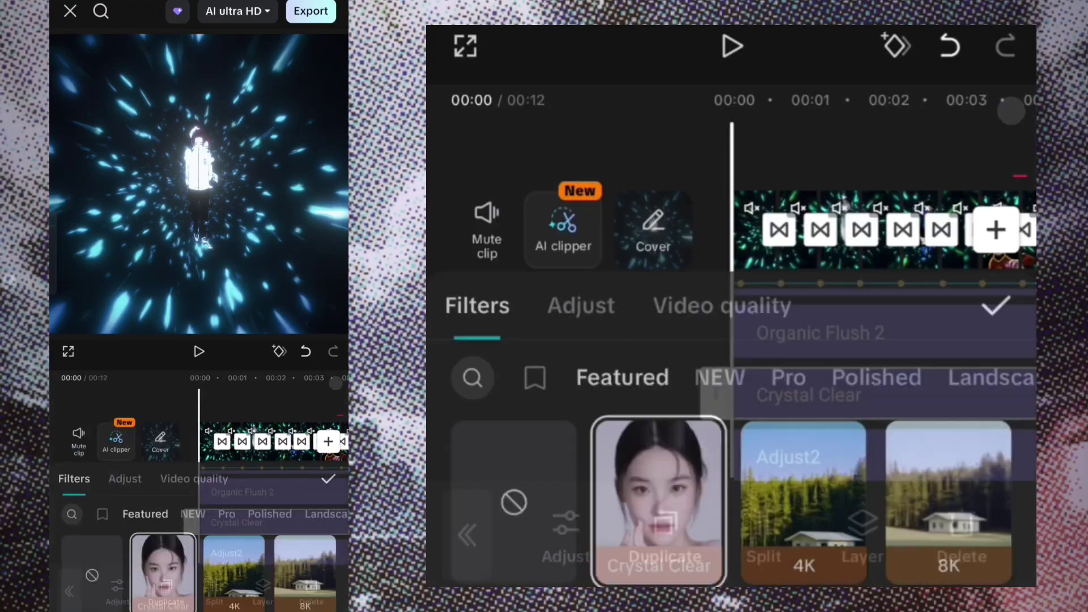
left_click(529, 375)
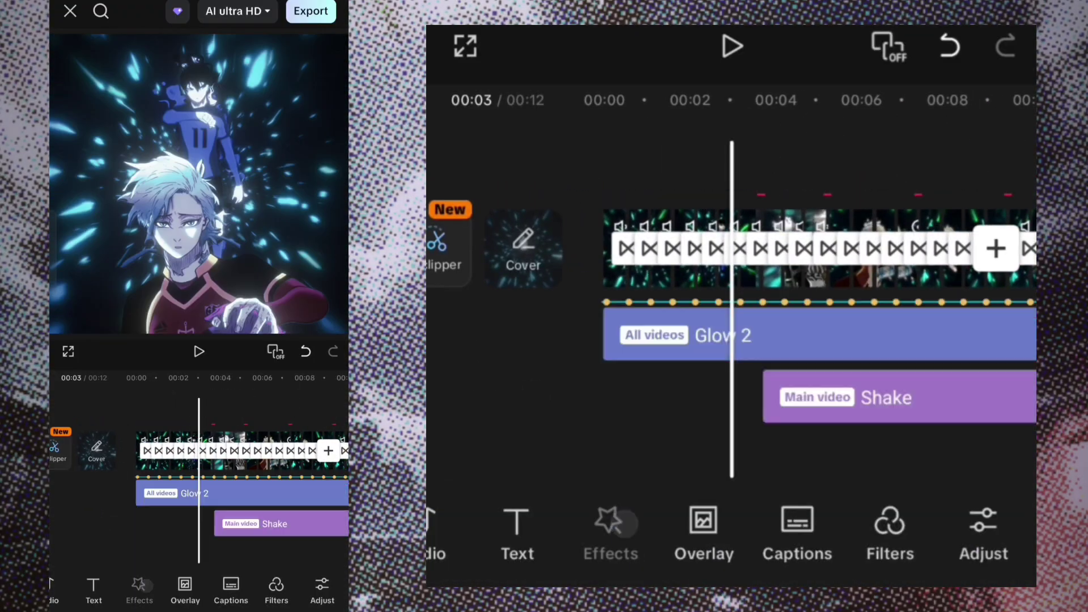
Check the Glow 2 and Shake effect tracks, then export the 12-second edit
left_click(611, 533)
left_click_drag(899, 423, 771, 431)
left_click(794, 311)
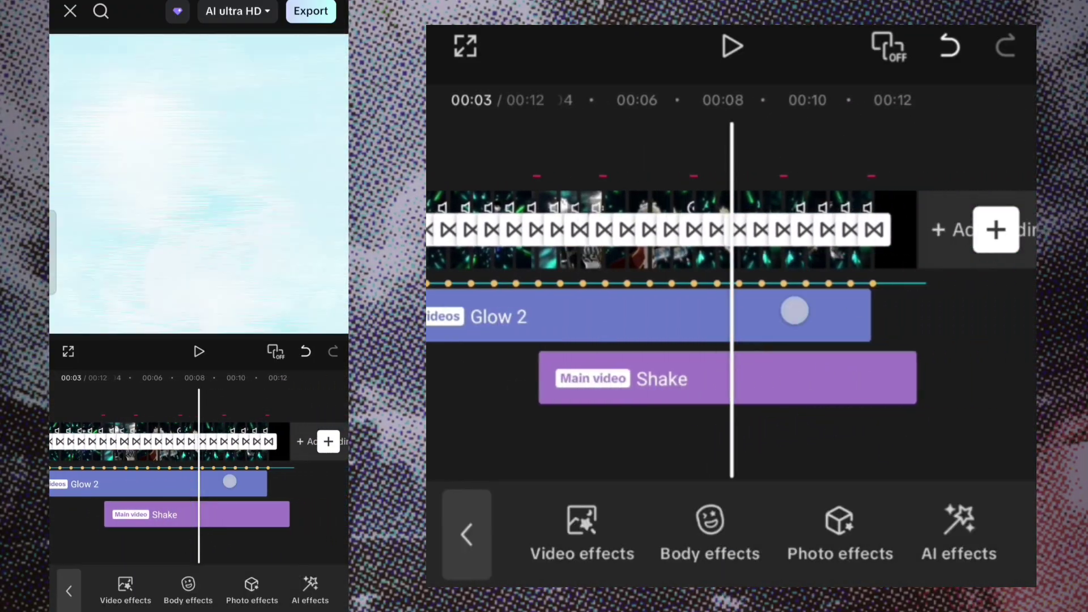
left_click(905, 440)
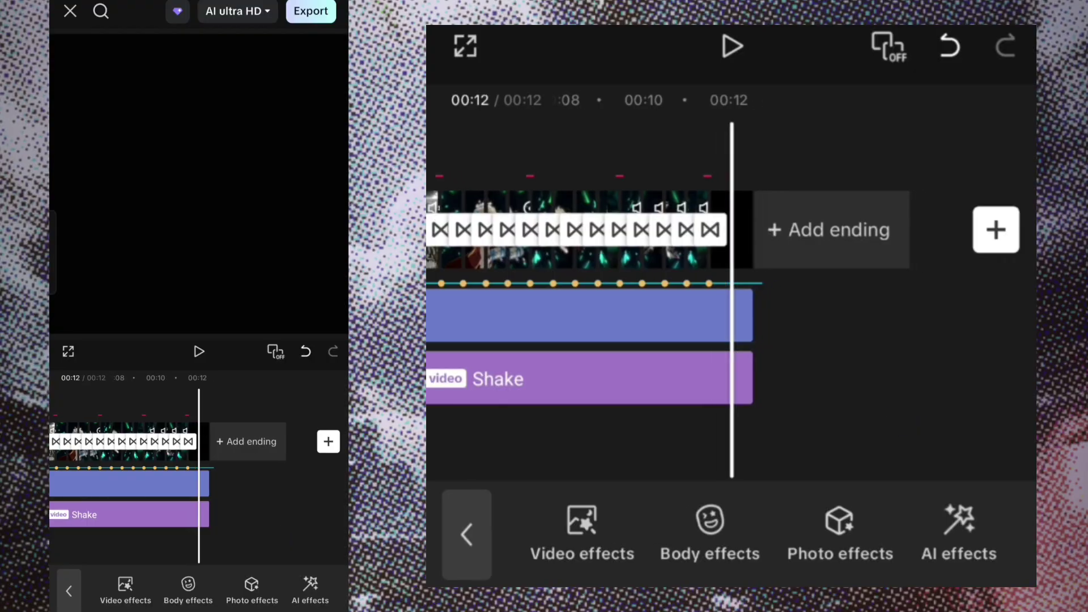
left_click(466, 534)
left_click_drag(567, 397, 906, 397)
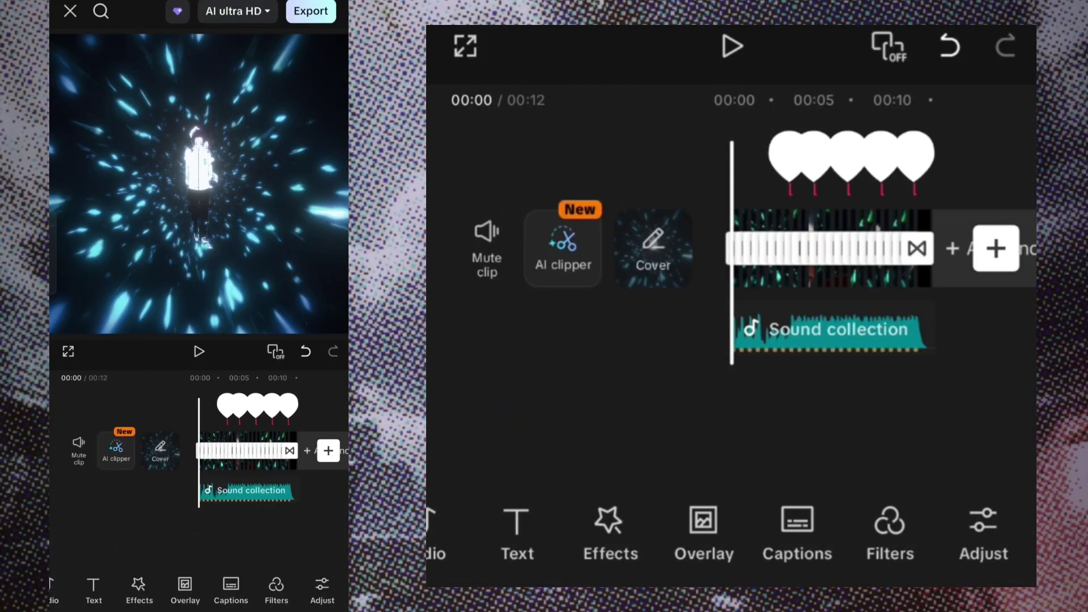
left_click(310, 11)
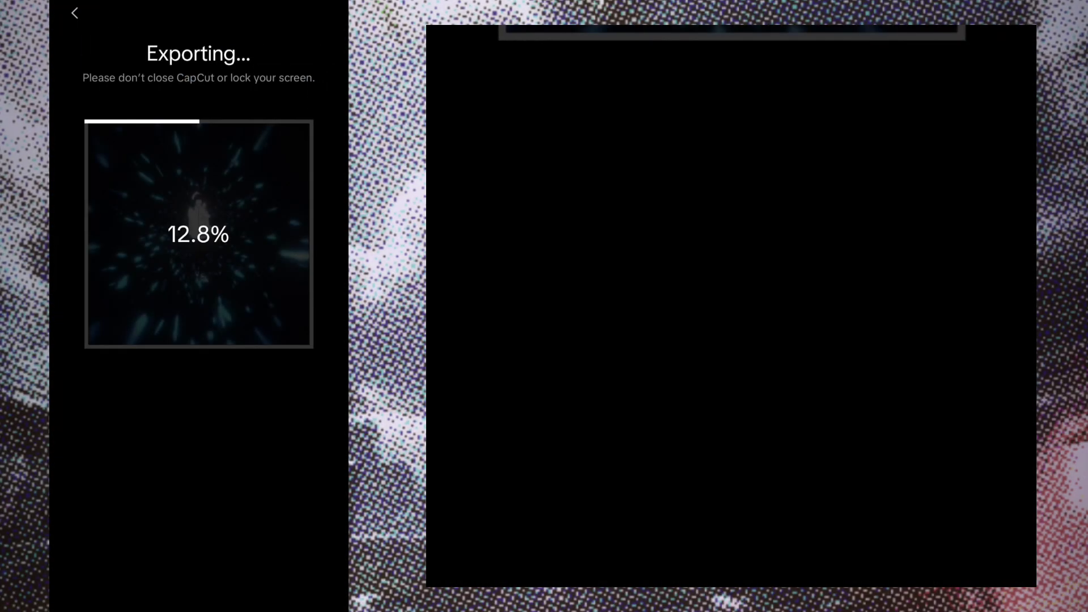